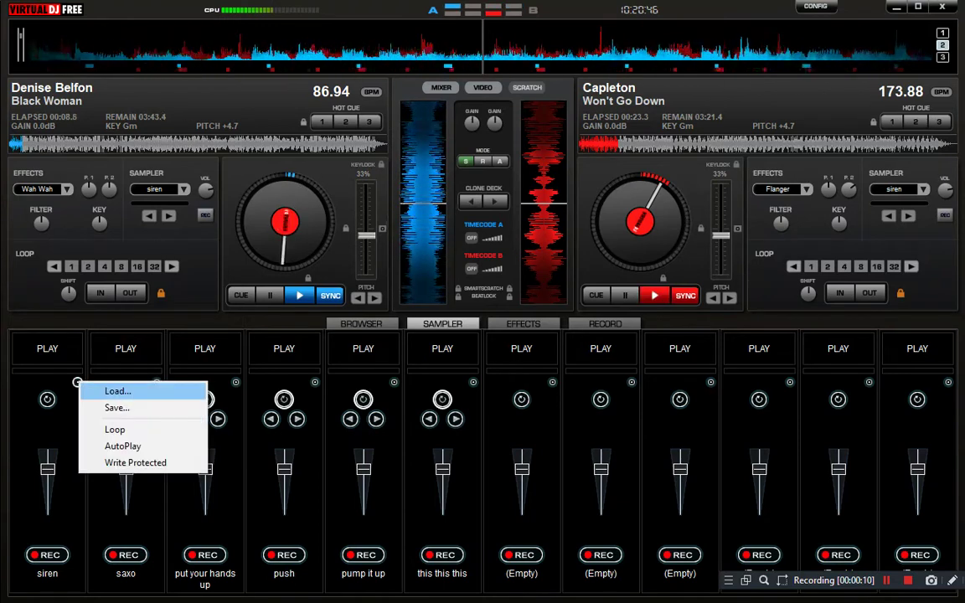
- Open the sample loader for the siren slot and browse the Documents folder for a sample file
click(112, 390)
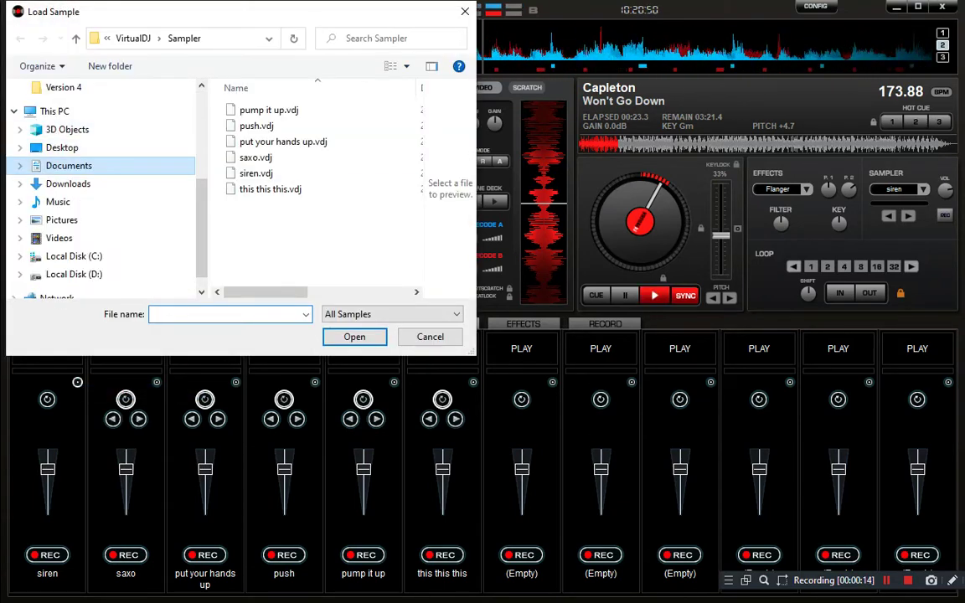
click(69, 166)
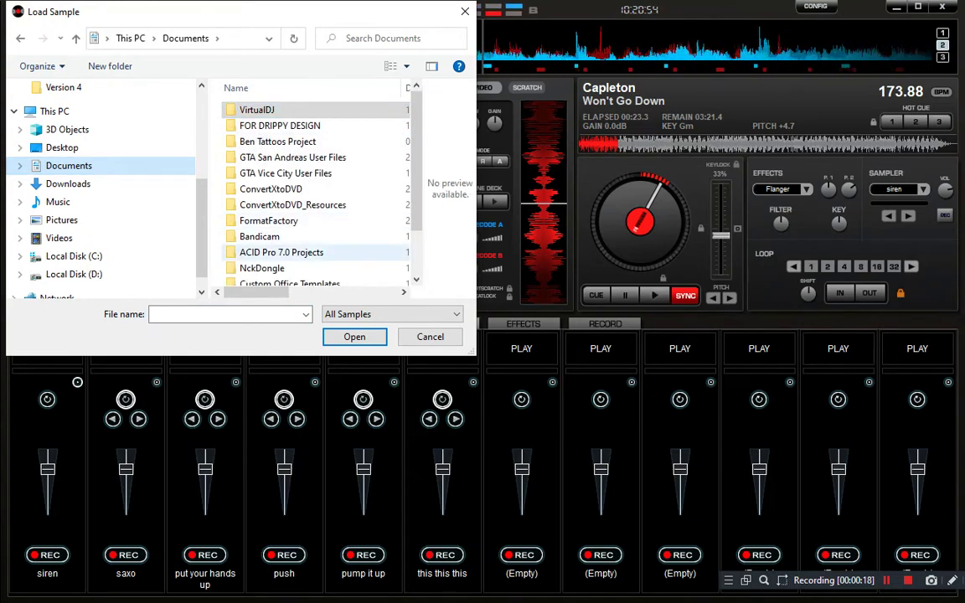
click(280, 126)
scroll(285, 191, down, 1)
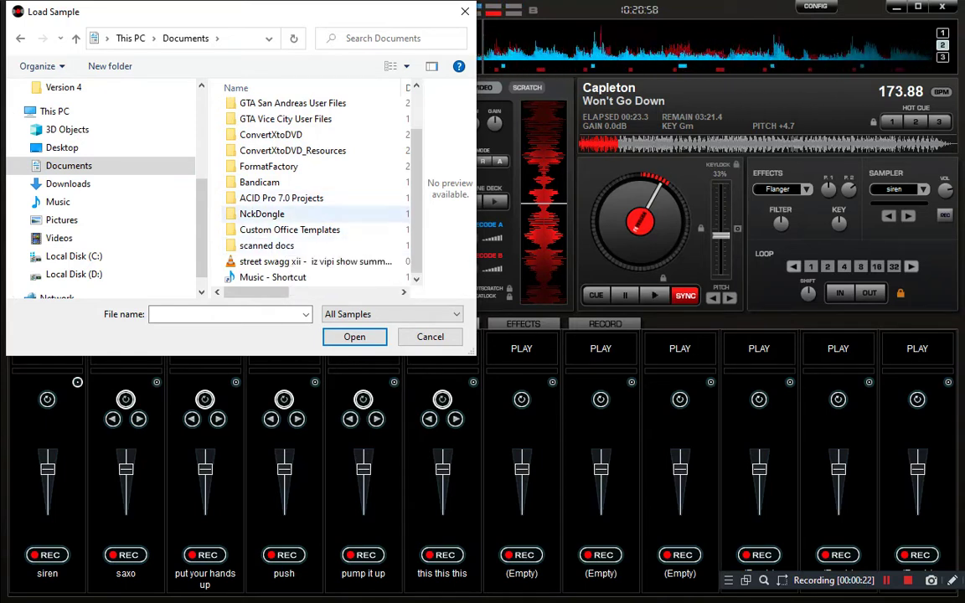
click(284, 198)
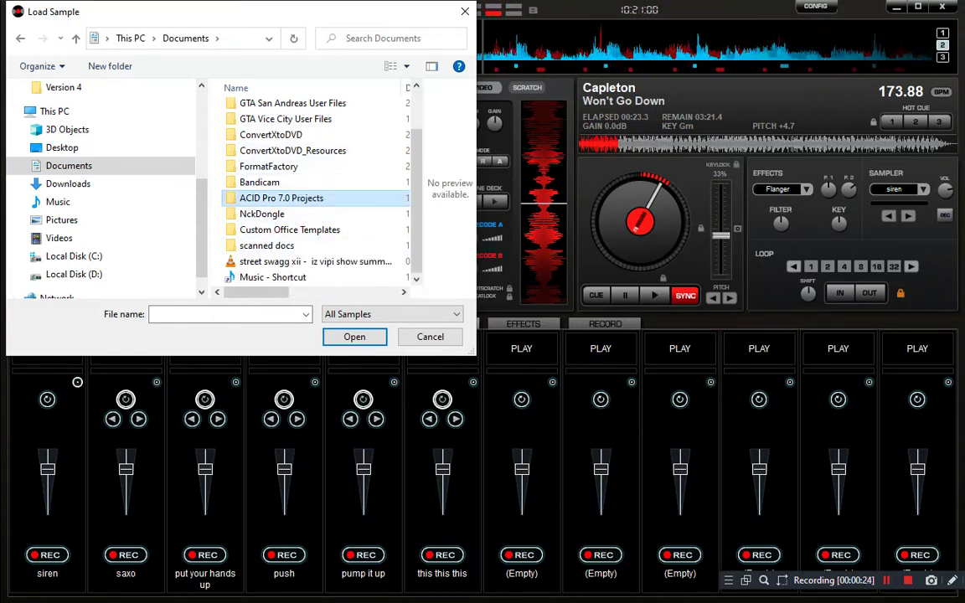
scroll(283, 167, up, 1)
scroll(285, 167, down, 1)
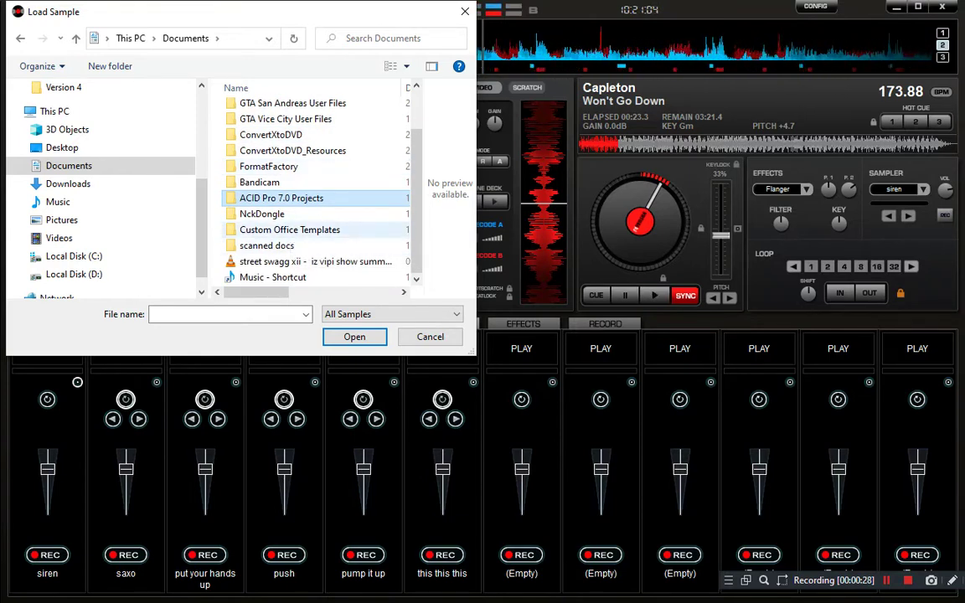
scroll(285, 204, up, 2)
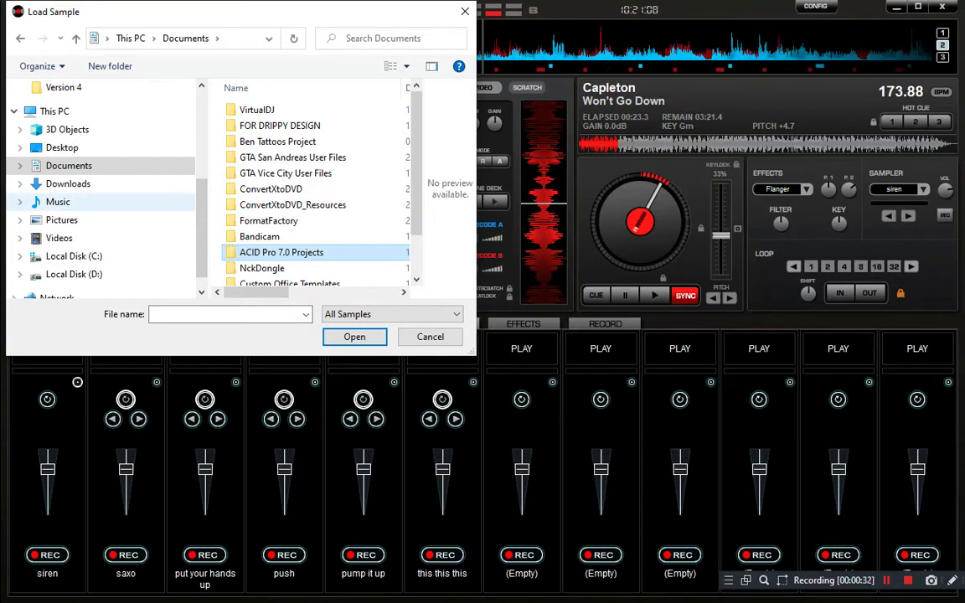
- Look through the Music folder and its DROPE254 subfolder for a sample file
click(58, 201)
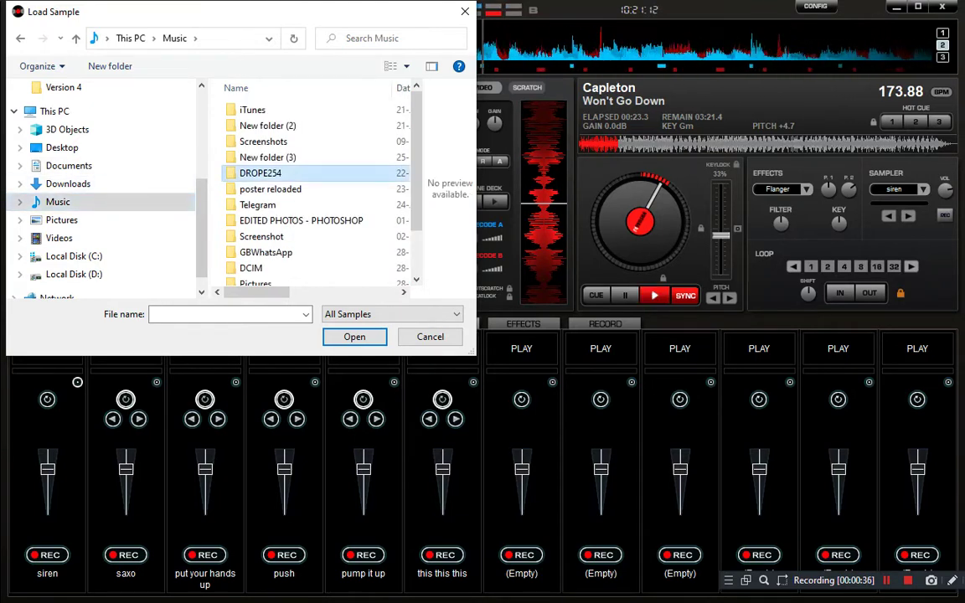
double_click(259, 173)
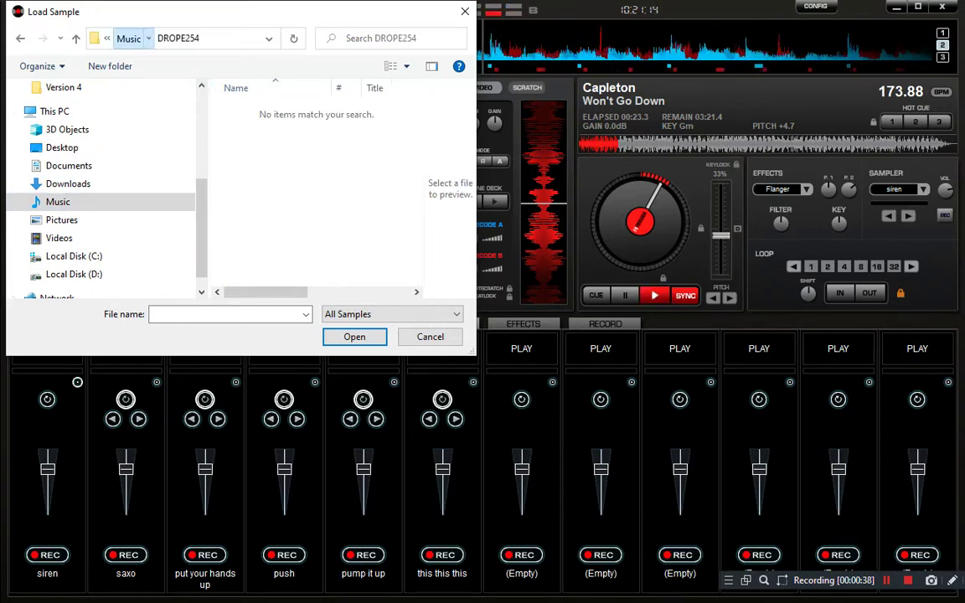
click(128, 38)
scroll(318, 218, down, 1)
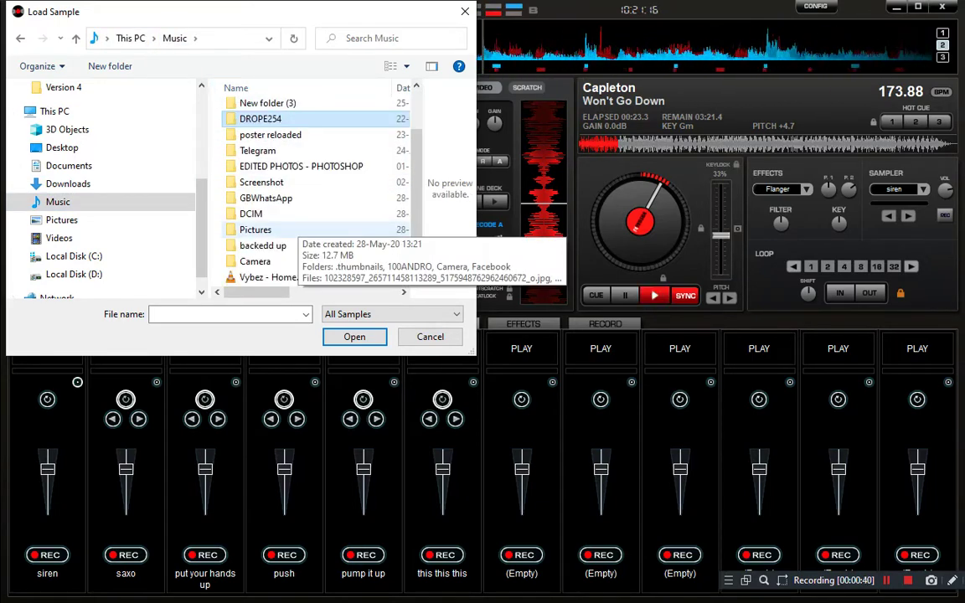
- Look through the Downloads folder and its Music subfolder for samples, and close the loader without loading anything
click(67, 183)
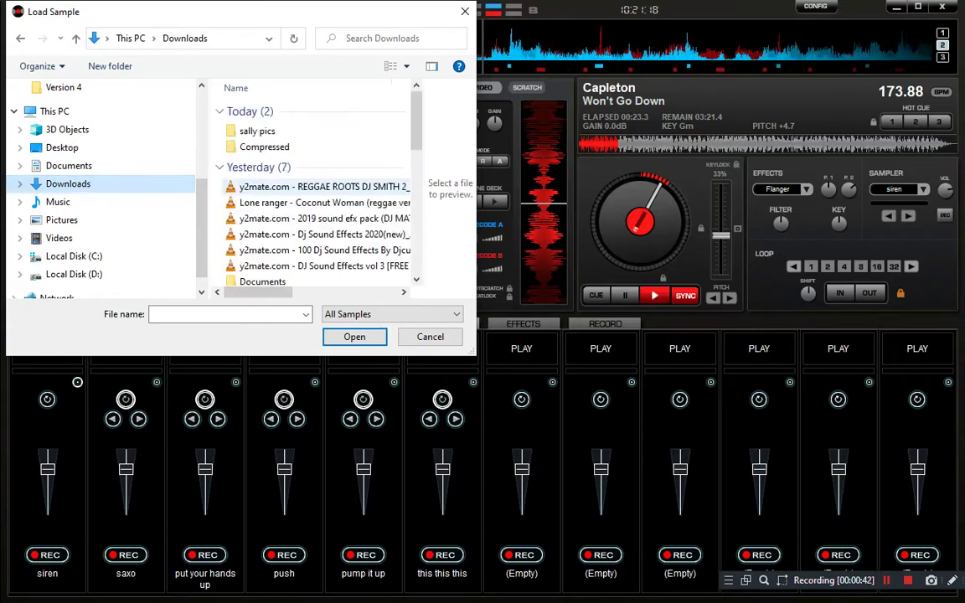
scroll(277, 194, down, 3)
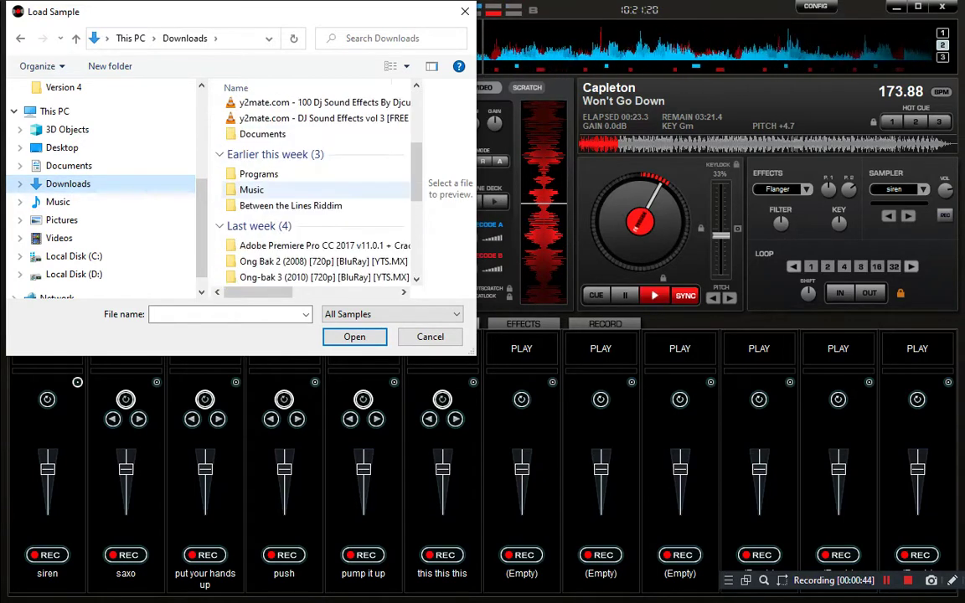
double_click(276, 192)
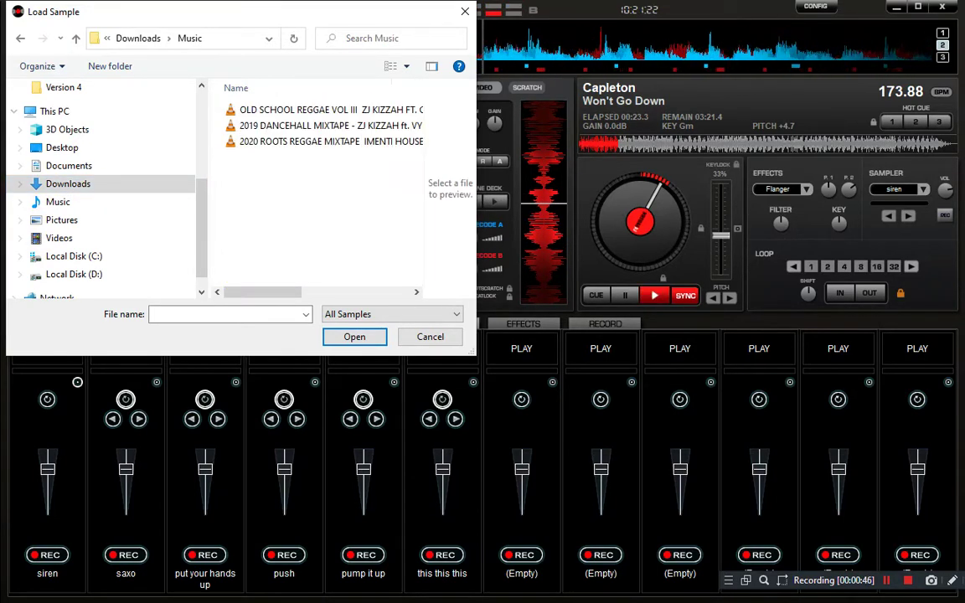
click(138, 38)
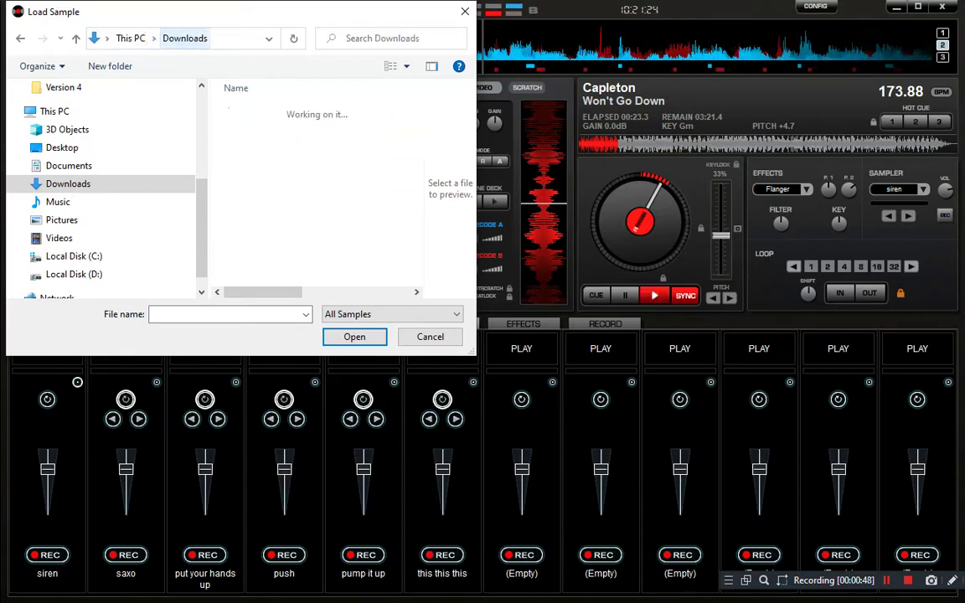
scroll(310, 222, down, 3)
scroll(308, 222, down, 1)
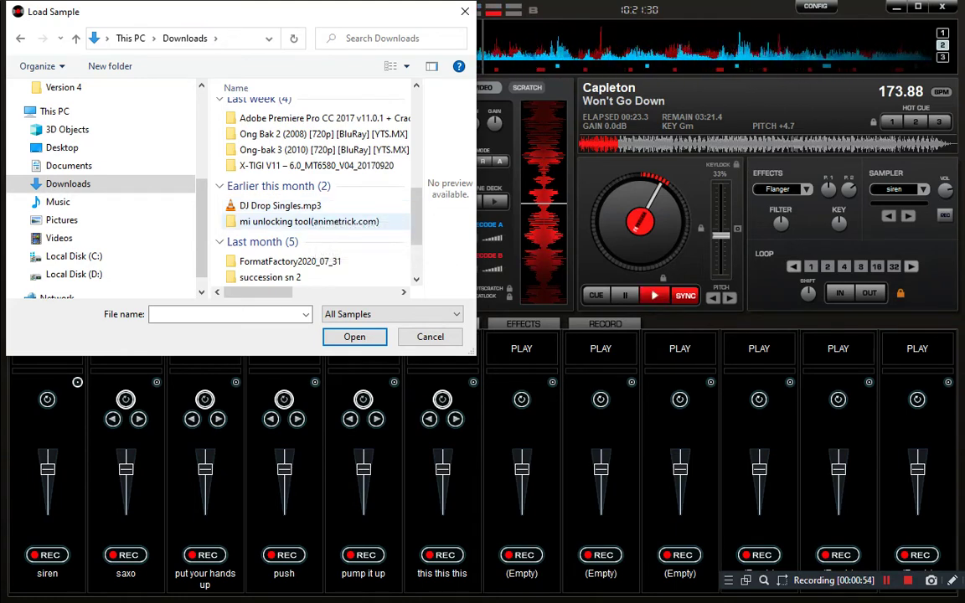
scroll(361, 228, down, 1)
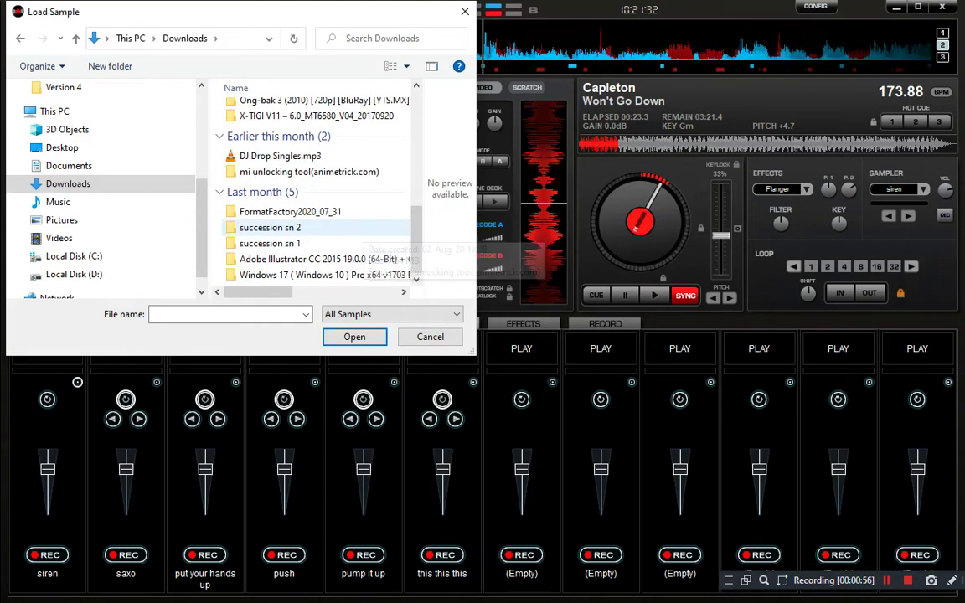
scroll(360, 228, up, 8)
click(431, 337)
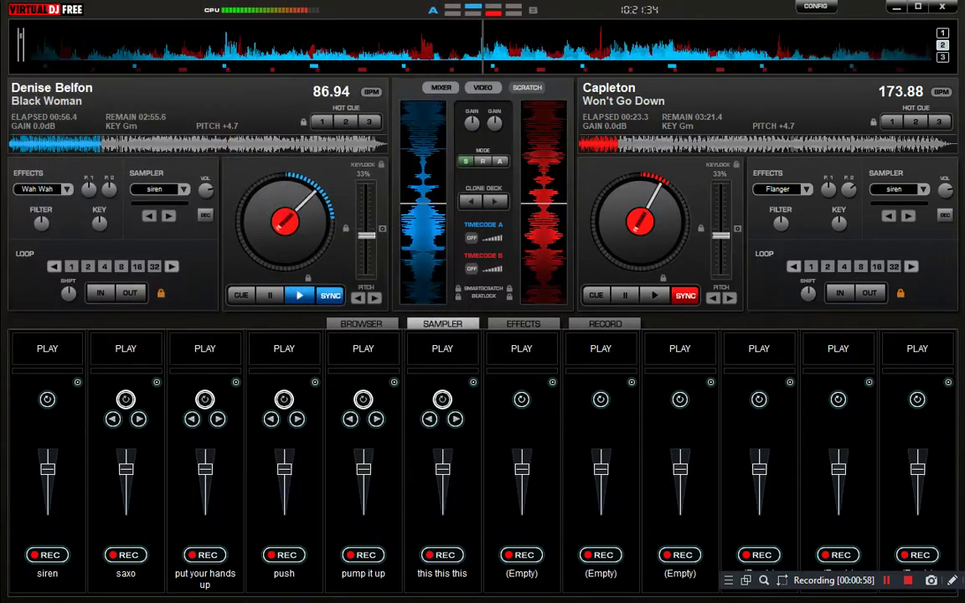
- Make deck B active and load "Nah Take Defeat" from the High Rise Riddim folder onto it
key(Tab)
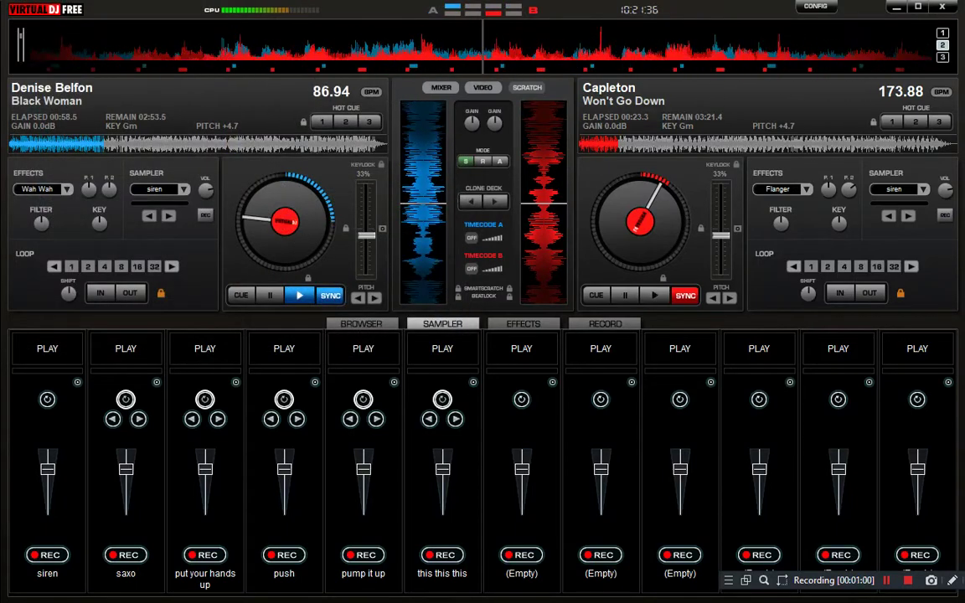
click(361, 324)
double_click(295, 447)
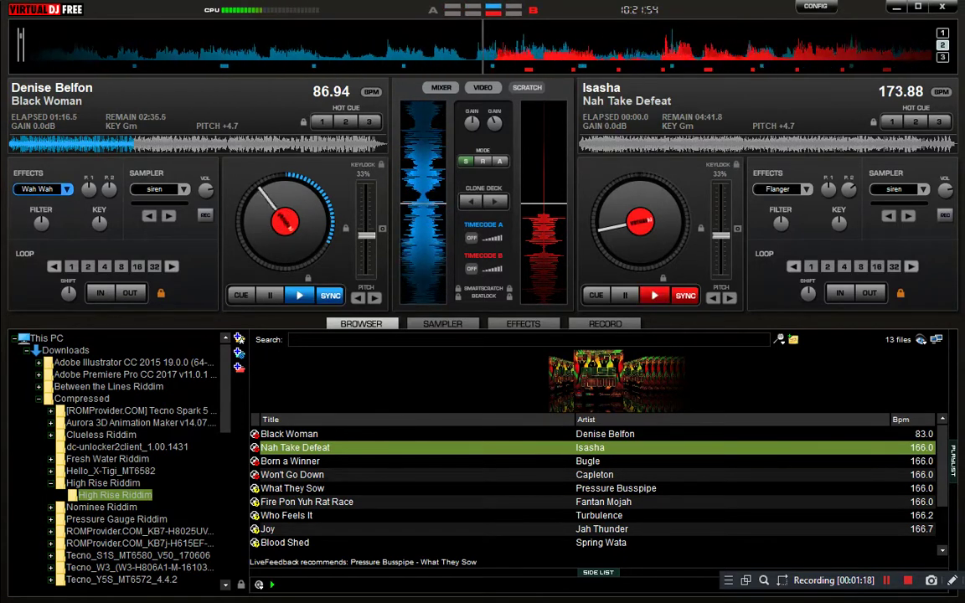
- Set the effect on deck A, which holds "Black Woman", to echo
click(66, 189)
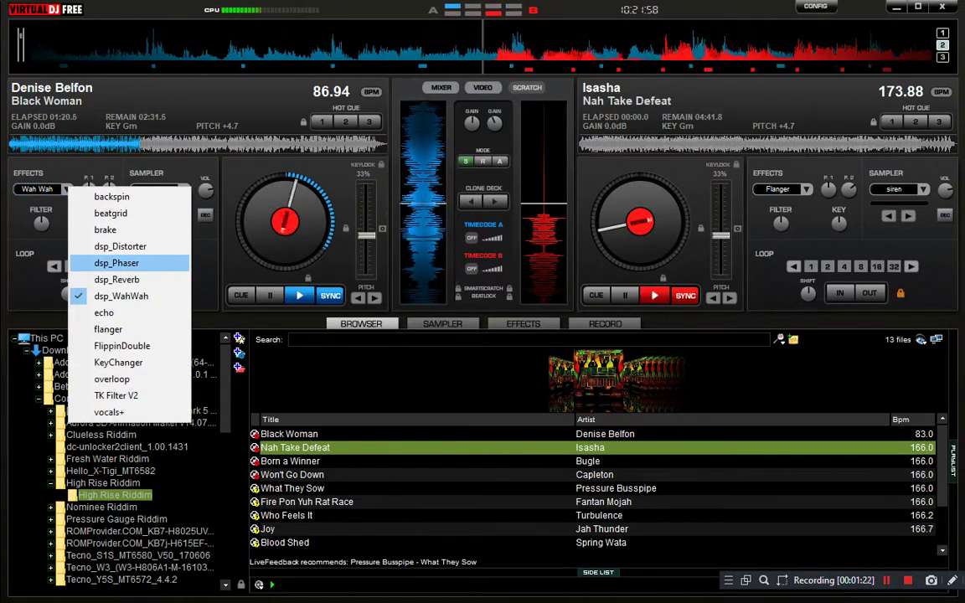
key(Up)
key(Up)
key(Up)
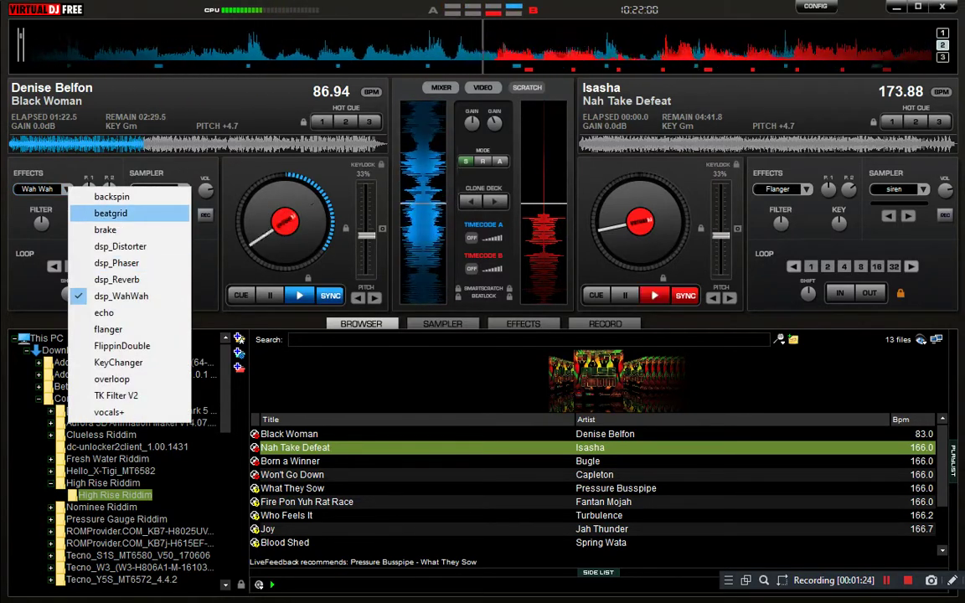
key(Up)
key(Down)
key(Down)
key(Down)
key(Down)
key(Down)
key(Down)
key(Down)
key(Down)
key(Up)
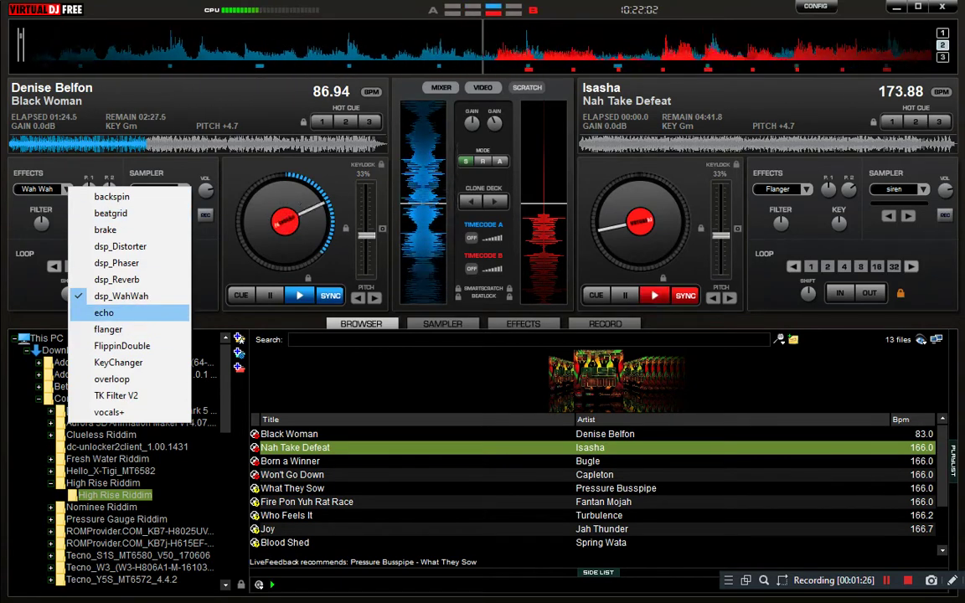
key(Return)
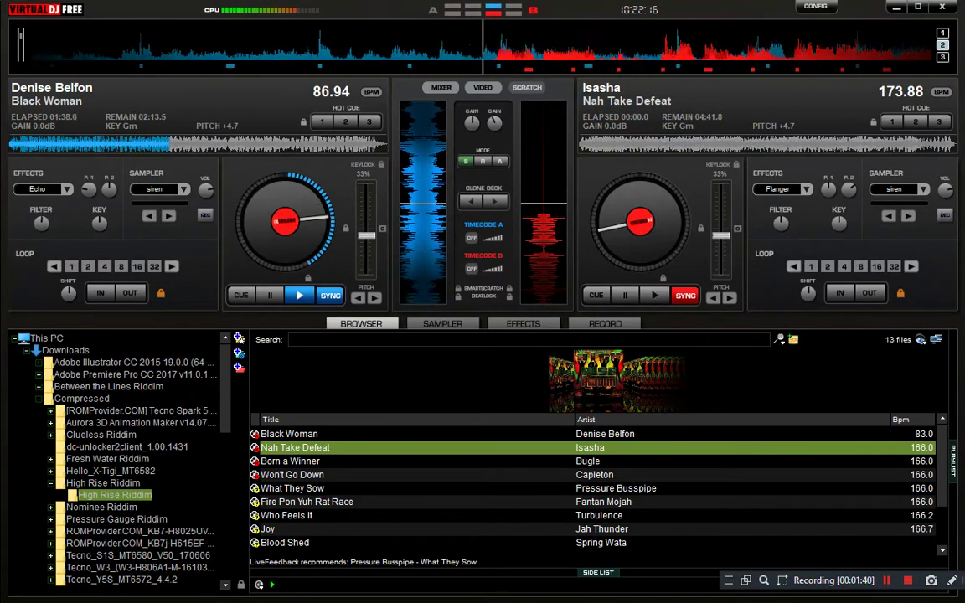
- Start "Nah Take Defeat" playing on deck B and show the mixer controls between the decks
key(space)
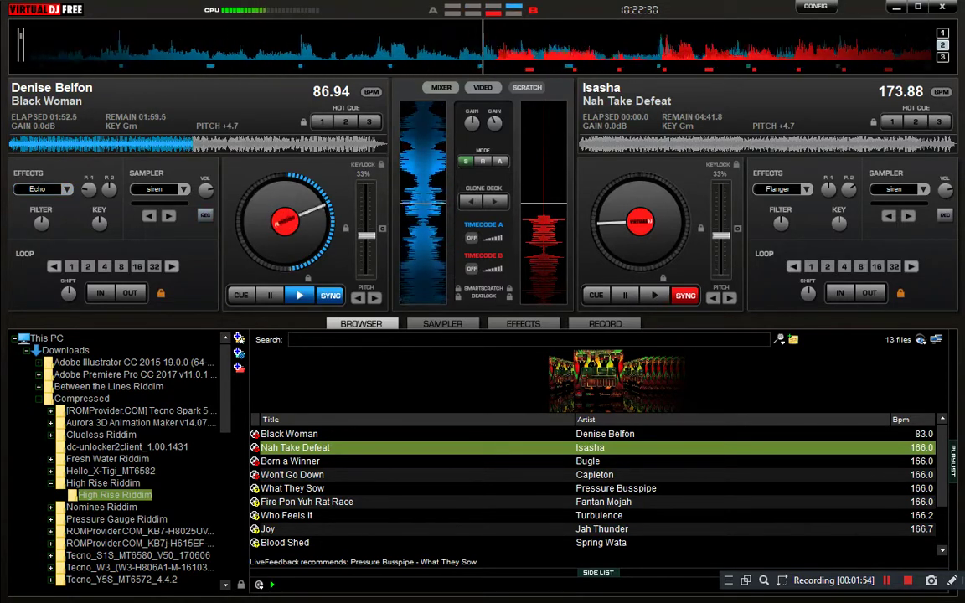
click(440, 88)
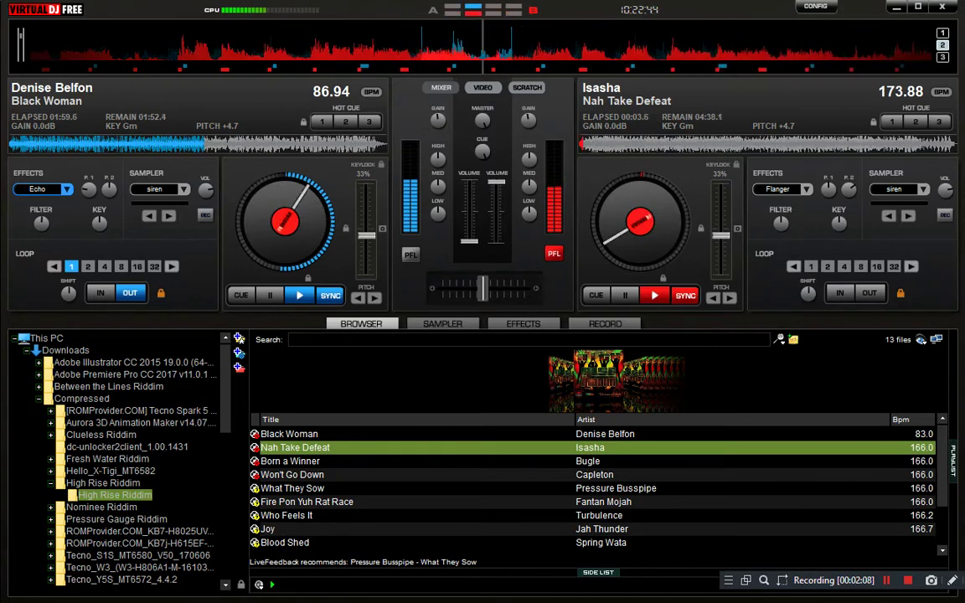
- Trigger the siren and saxo samples from the sampler over the playing track
click(443, 323)
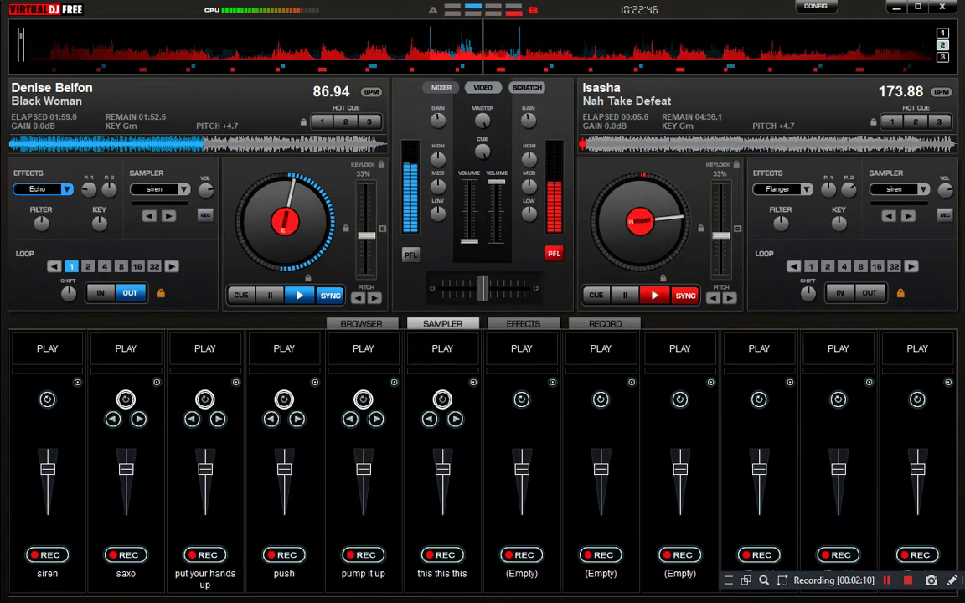
click(47, 348)
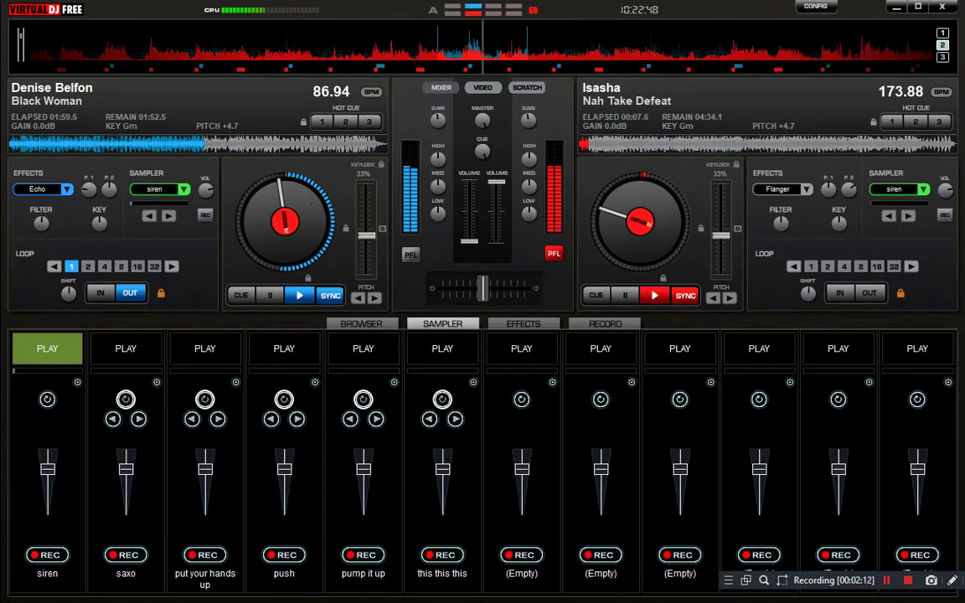
click(47, 349)
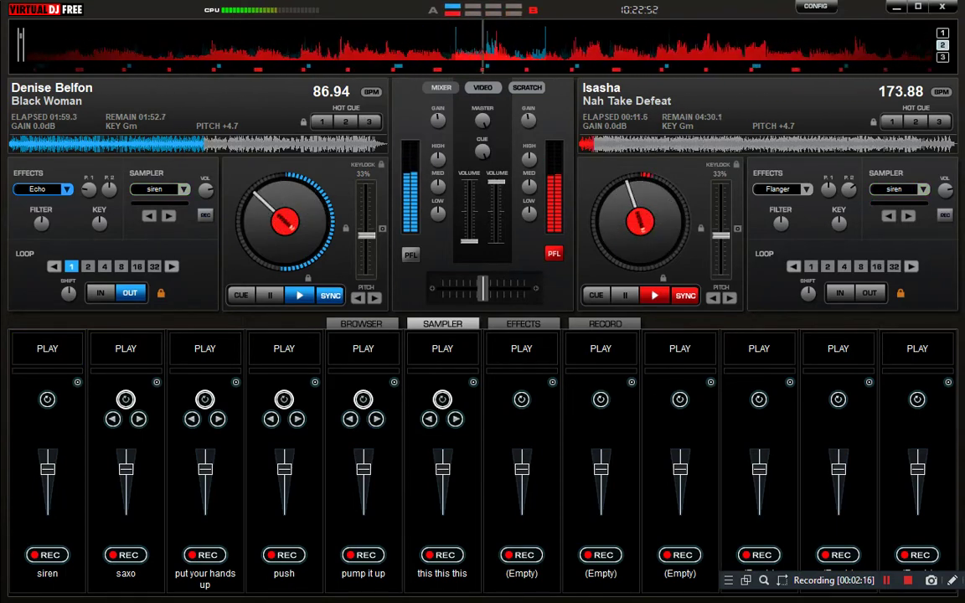
mouse_move(822, 584)
mouse_down()
mouse_move(821, 515)
mouse_move(826, 594)
mouse_up()
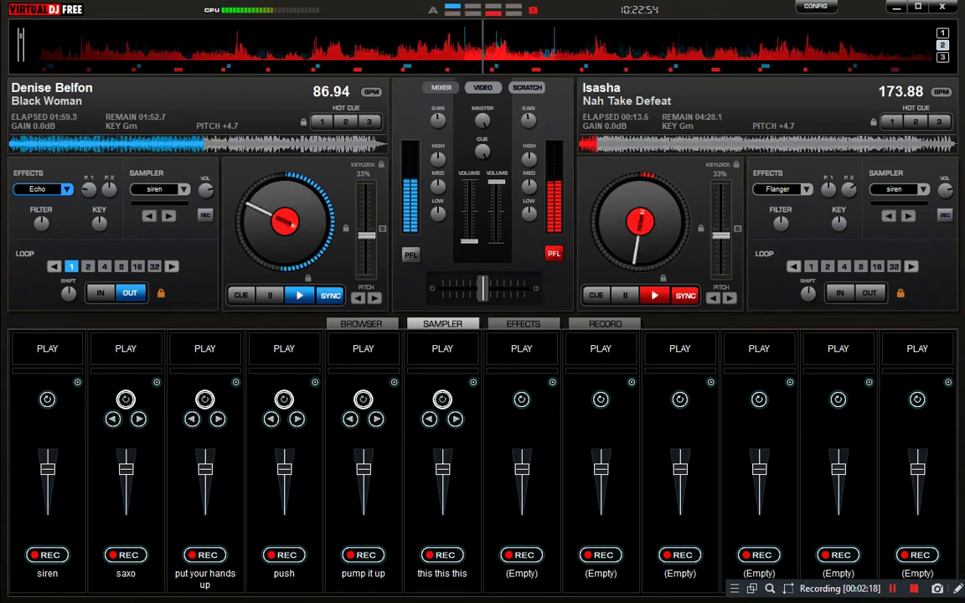
click(126, 348)
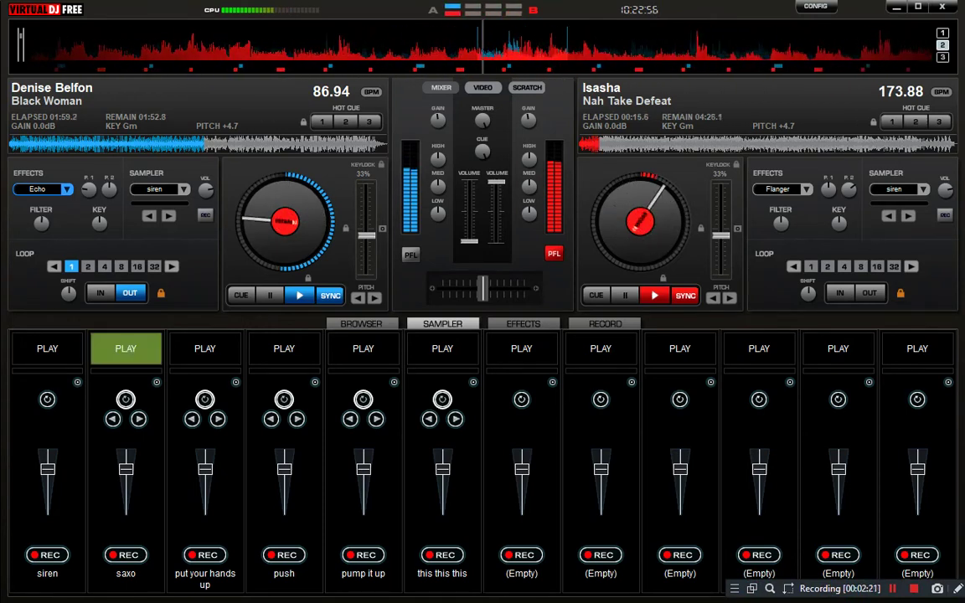
click(126, 349)
click(46, 349)
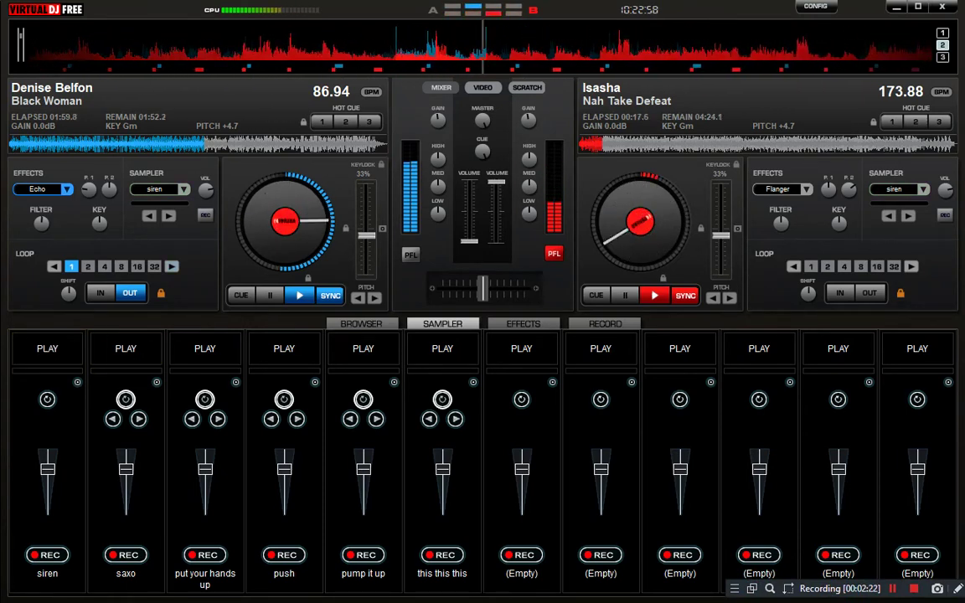
- Stop "Black Woman" on deck A at its cue point and load "Born a Winner" in its place
click(241, 295)
click(362, 324)
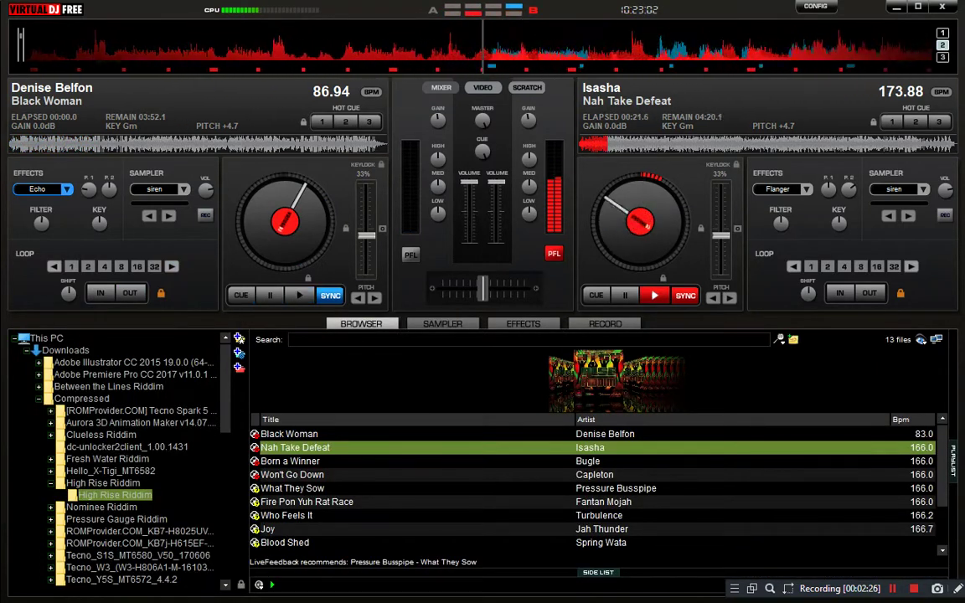
double_click(290, 461)
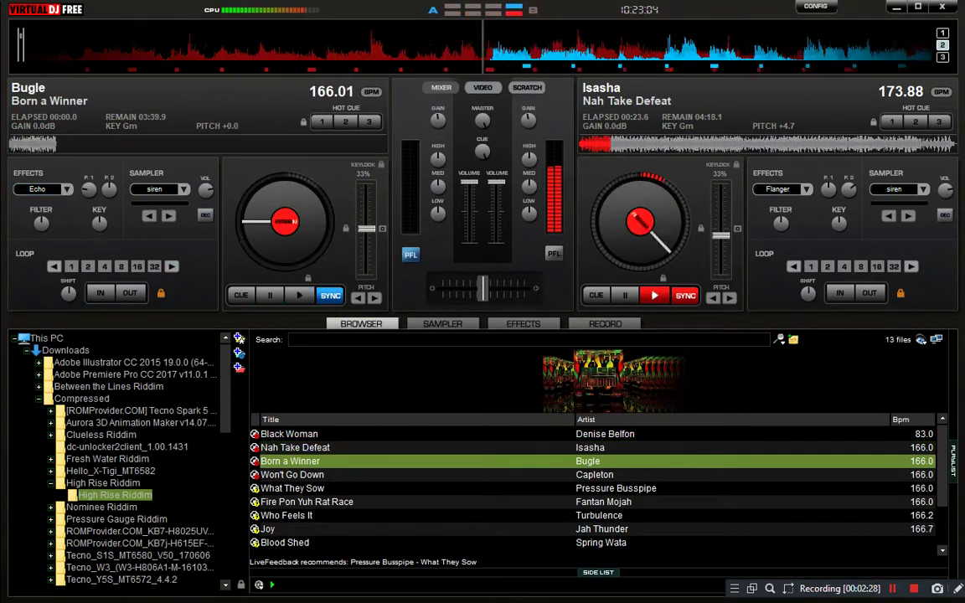
- Show the scratch view between the decks and try the echo, Distorter and brake effects on deck B
click(527, 87)
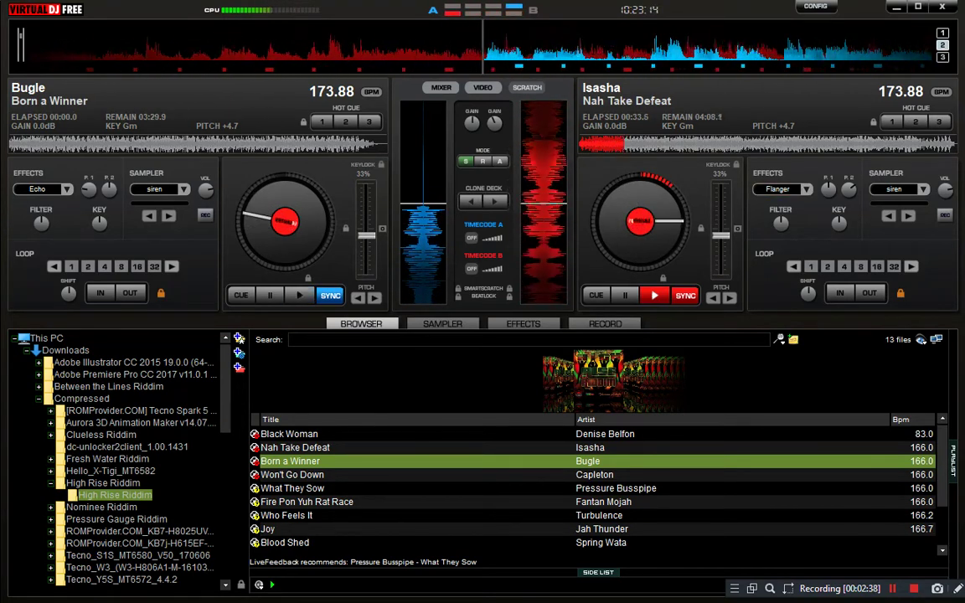
click(792, 189)
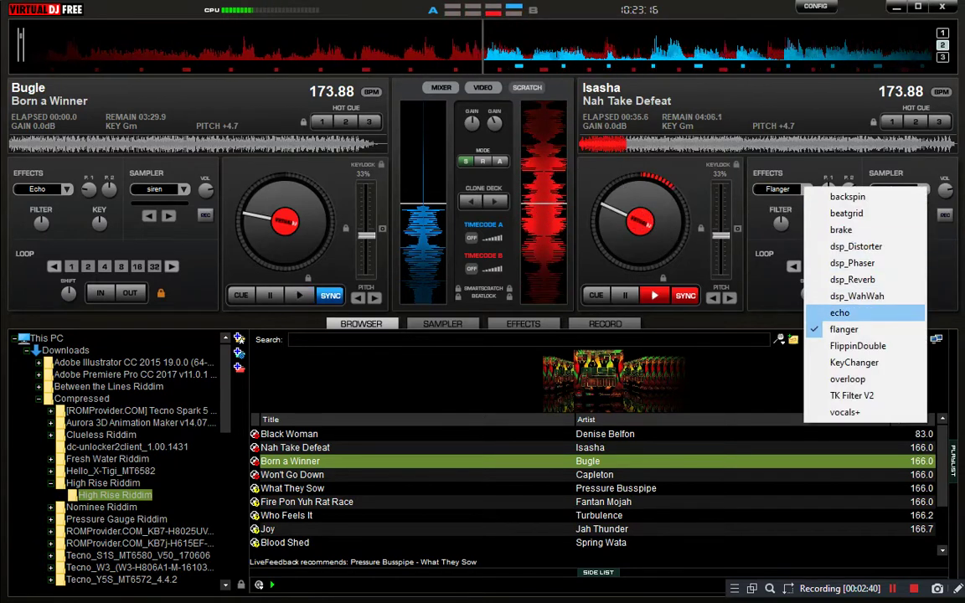
click(839, 312)
click(792, 188)
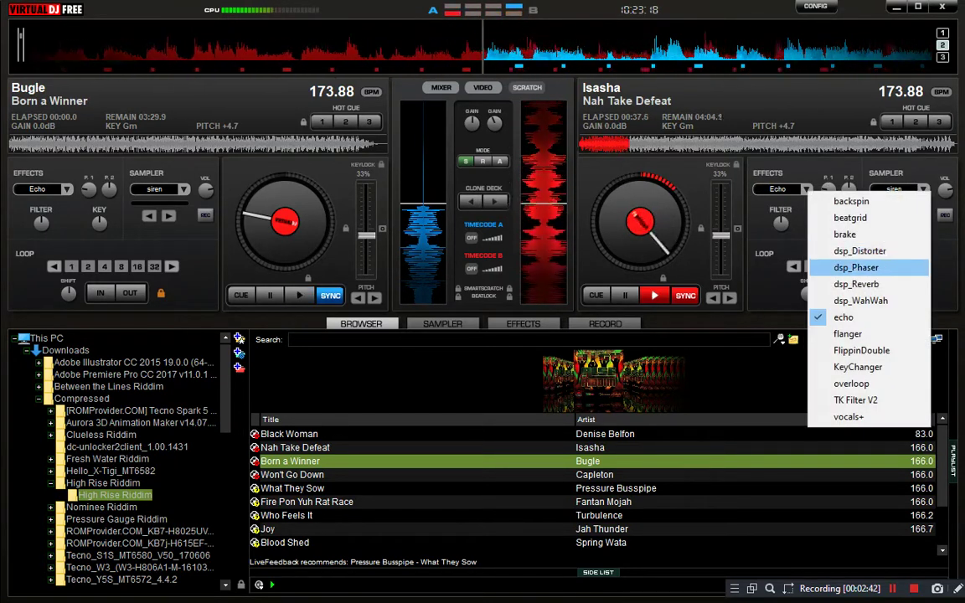
click(771, 243)
click(792, 189)
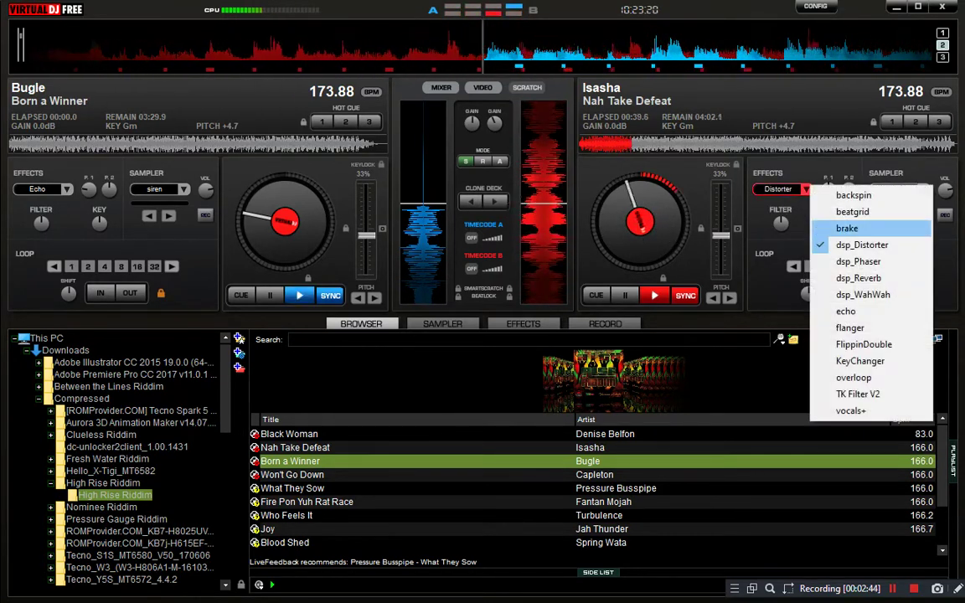
click(801, 224)
- Set the effect on deck B to vocals+ and stop "Born a Winner" on deck A
click(807, 190)
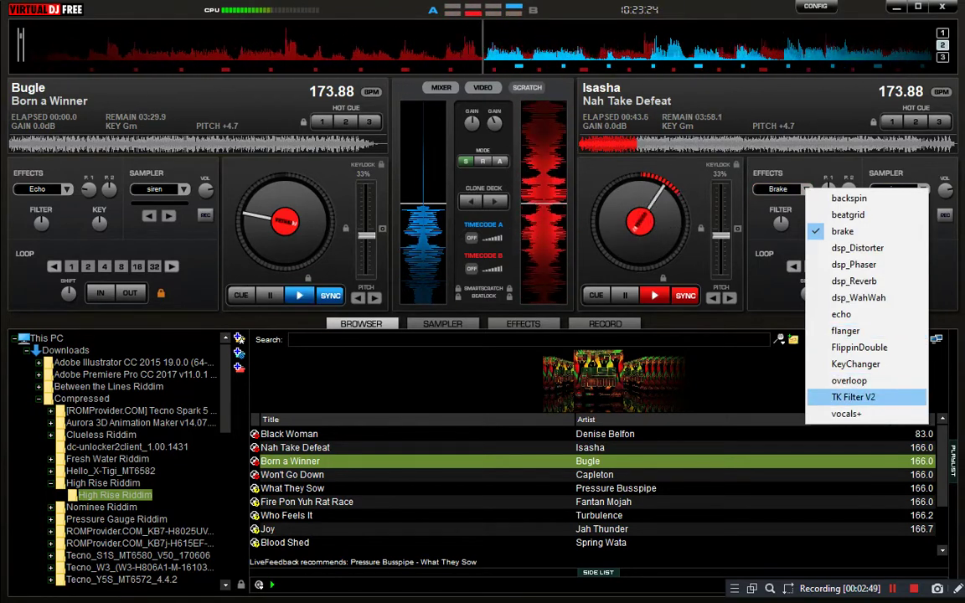
click(846, 414)
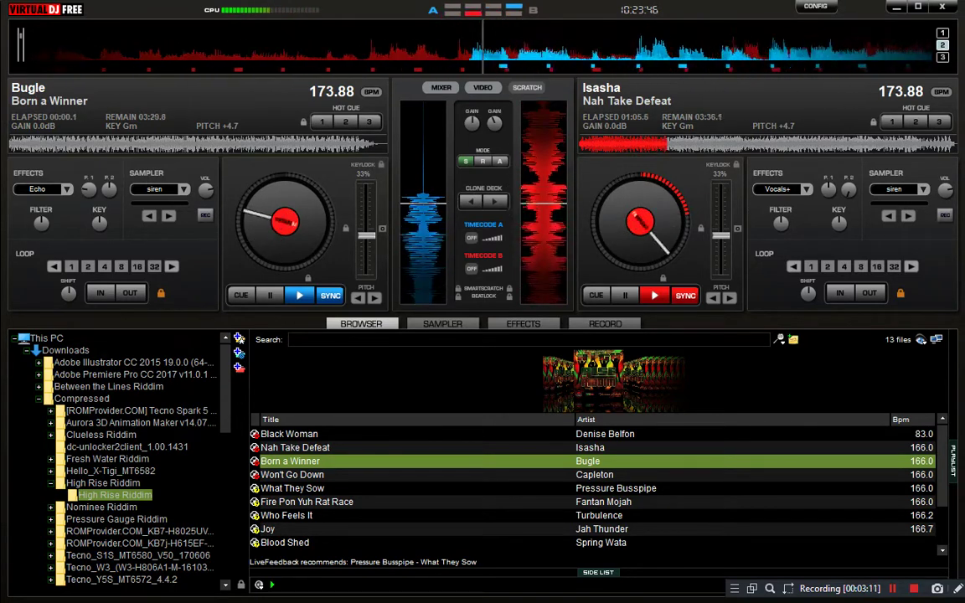
key(space)
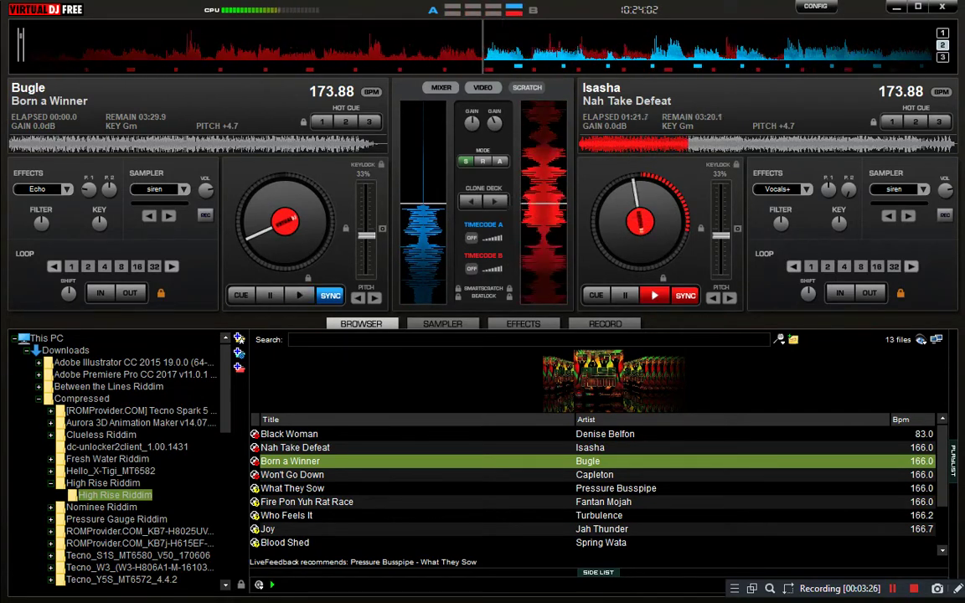
key(super)
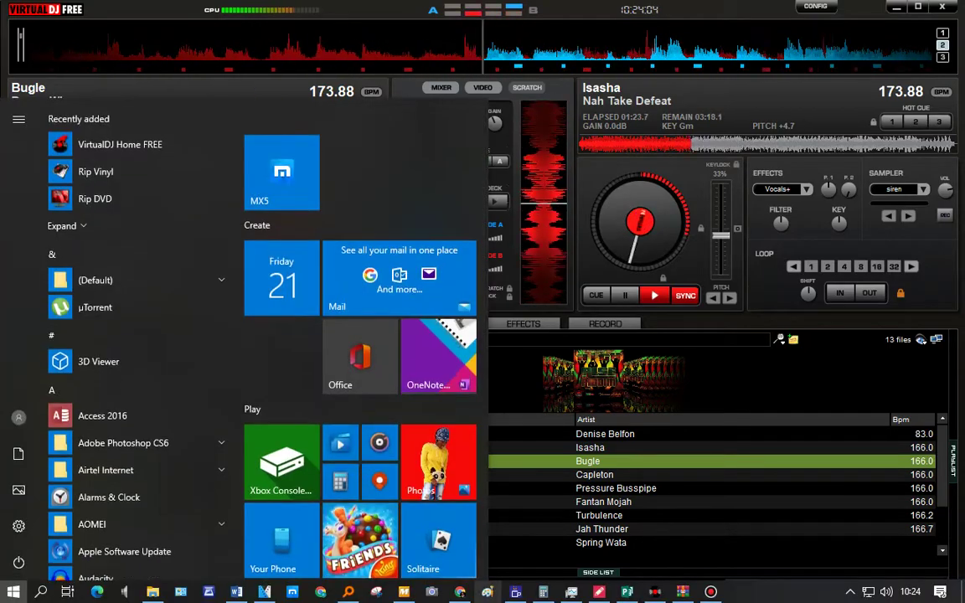
click(455, 590)
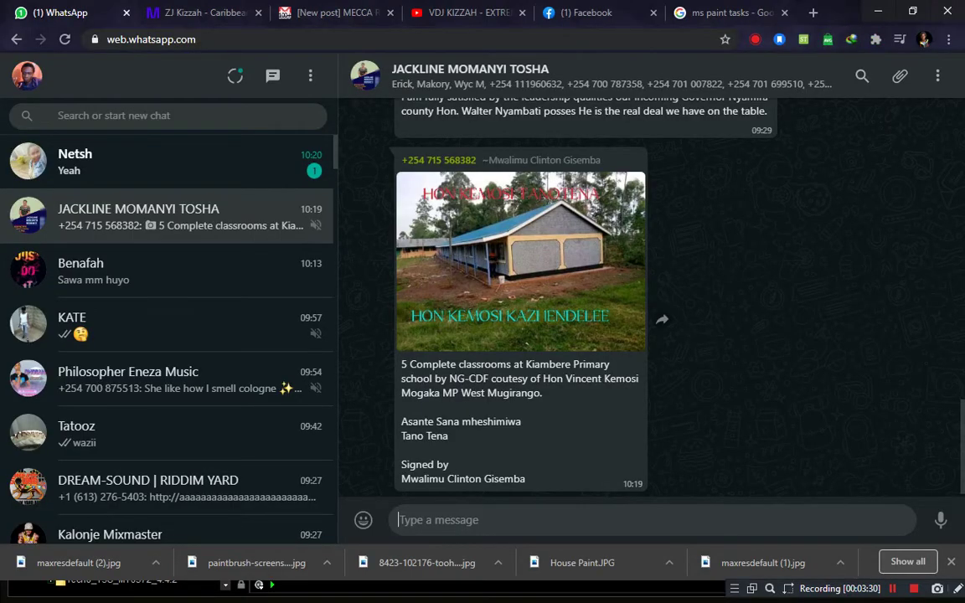
key(alt+Tab)
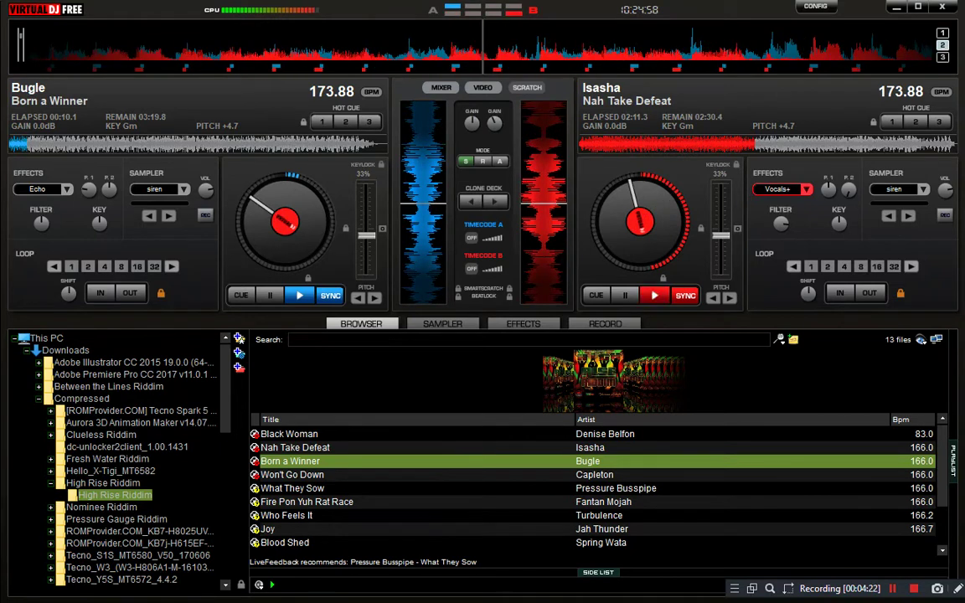
- Stop "Nah Take Defeat" on deck B and return it to its start
key(space)
key(space)
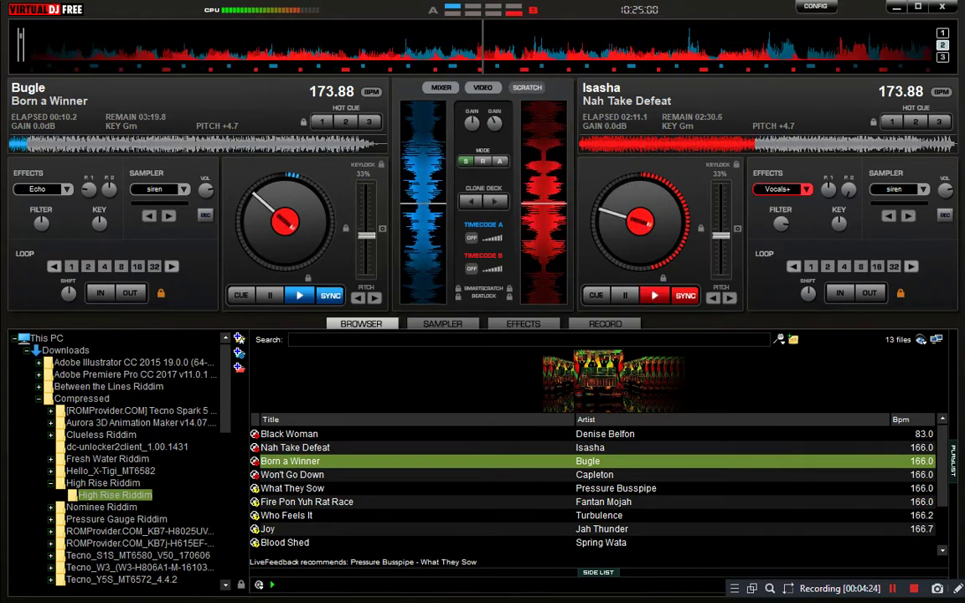
key(space)
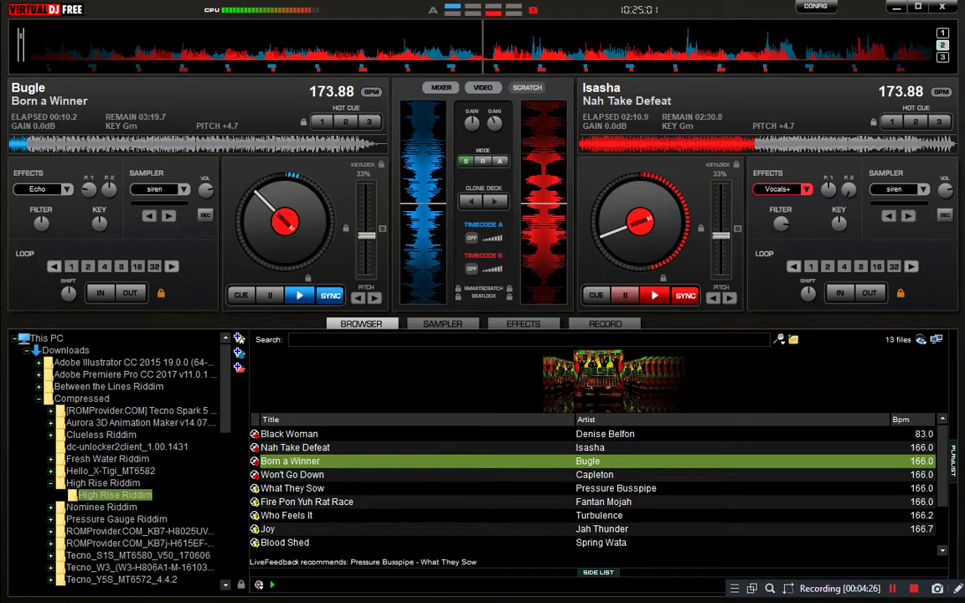
key(space)
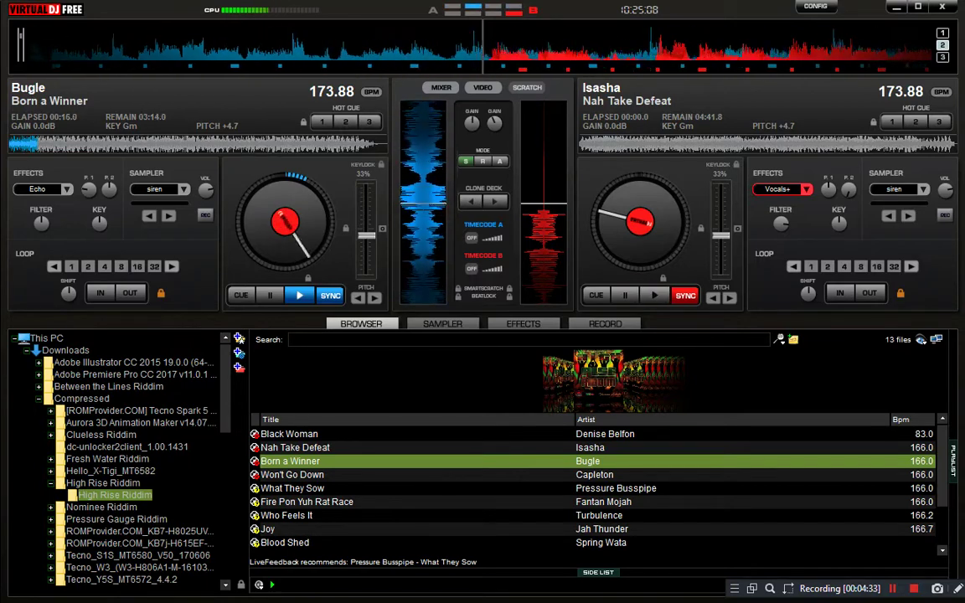
- Switch to Word and create a new blank document
key(super)
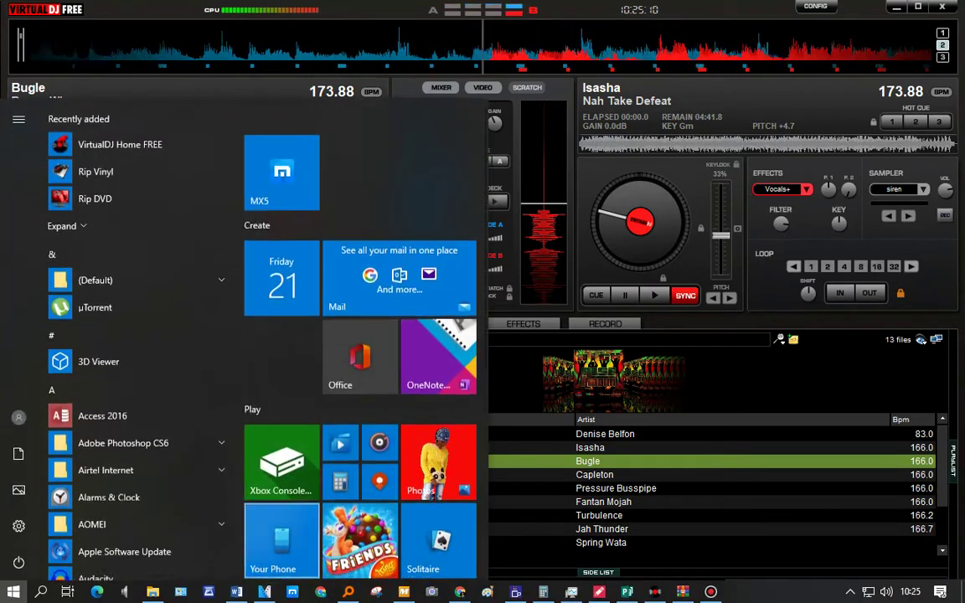
key(Escape)
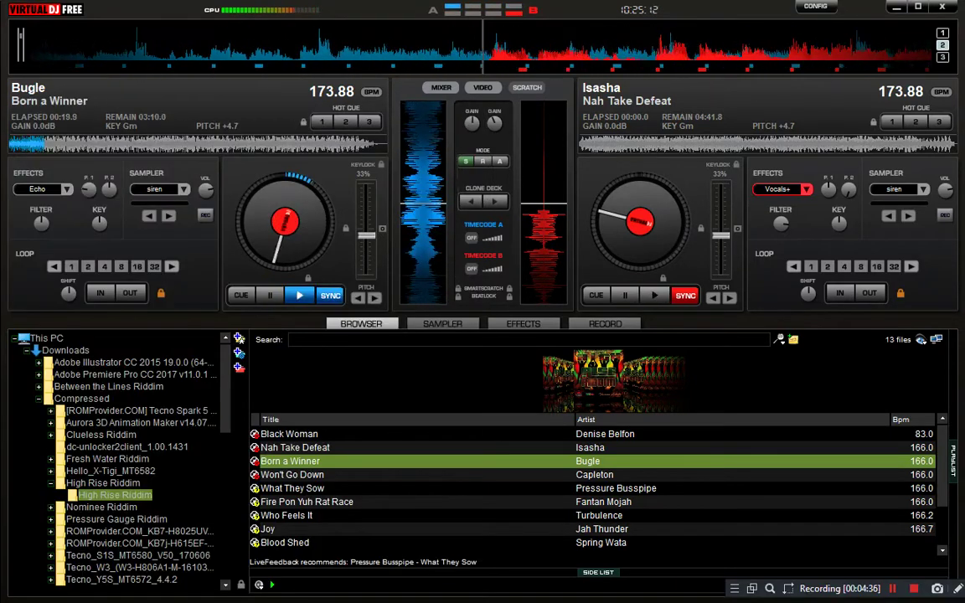
key(alt+Tab)
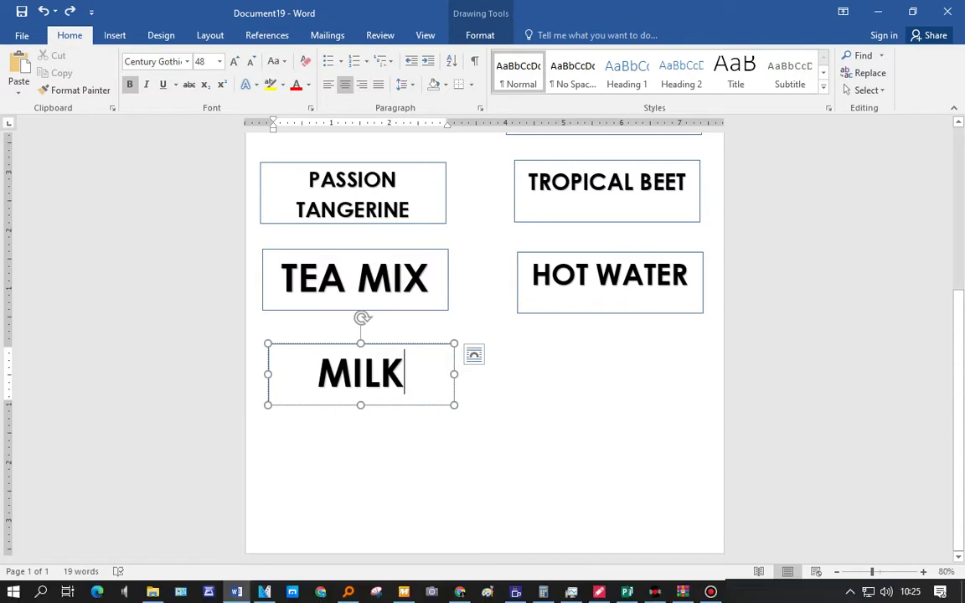
key(super)
key(ctrl+n)
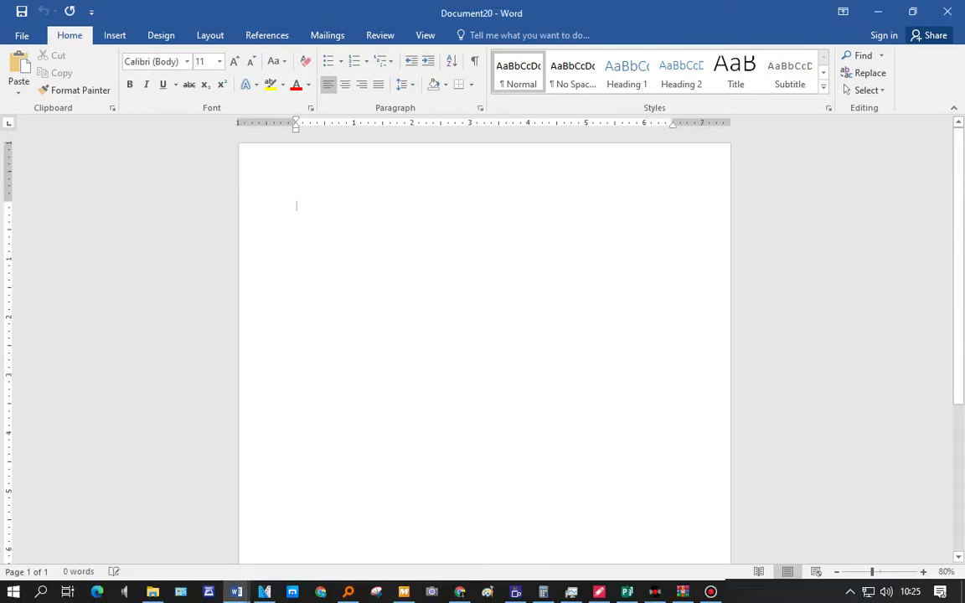
- Set the font size to 180 and write "The fucking" in the blank document
key(ctrl+shift+period)
key(ctrl+shift+period)
key(ctrl+shift+period)
key(ctrl+shift+period)
key(ctrl+shift+period)
key(ctrl+shift+period)
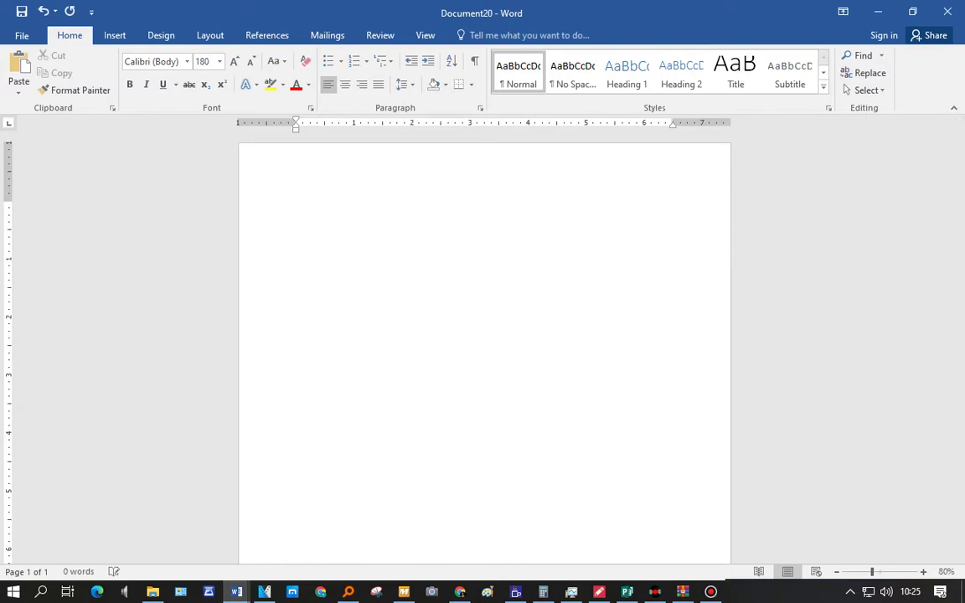
text(the fu)
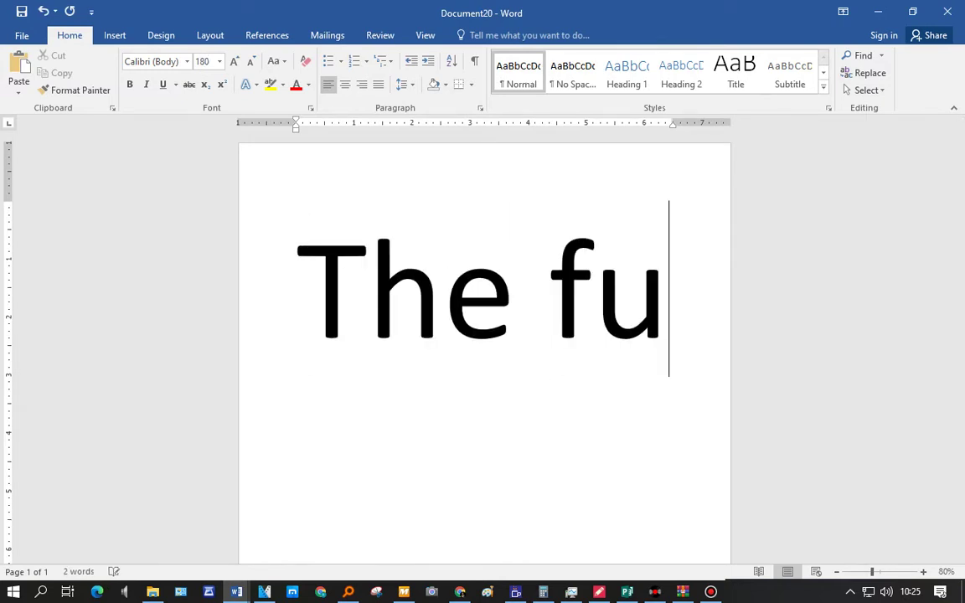
text(cking)
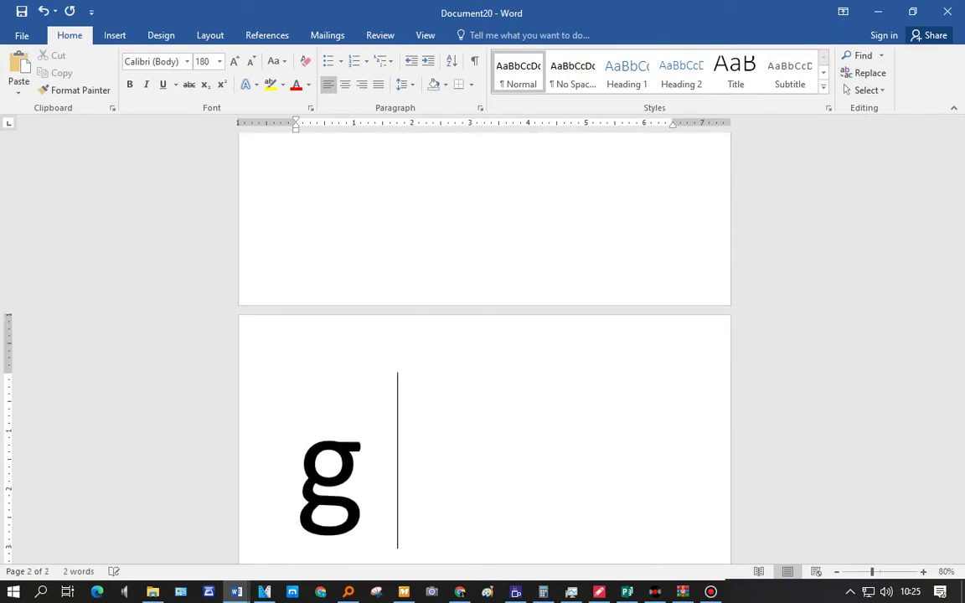
- Reduce all of the document's text to font size 90
key(ctrl+a)
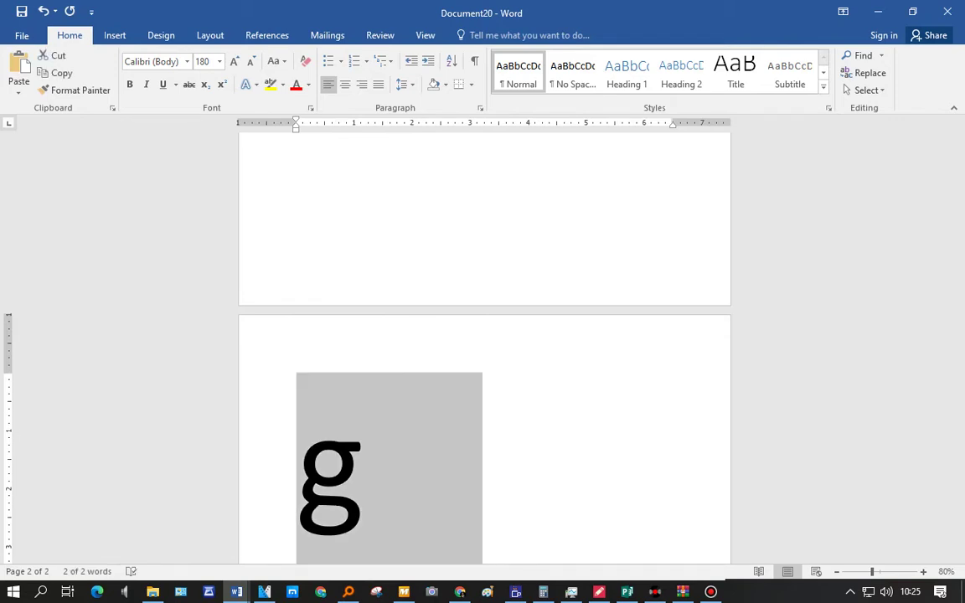
right_click(22, 135)
key(Escape)
key(ctrl+shift+comma)
key(ctrl+shift+comma)
key(ctrl+shift+comma)
key(ctrl+shift+comma)
key(ctrl+shift+comma)
key(ctrl+shift+comma)
key(ctrl+shift+comma)
key(ctrl+shift+comma)
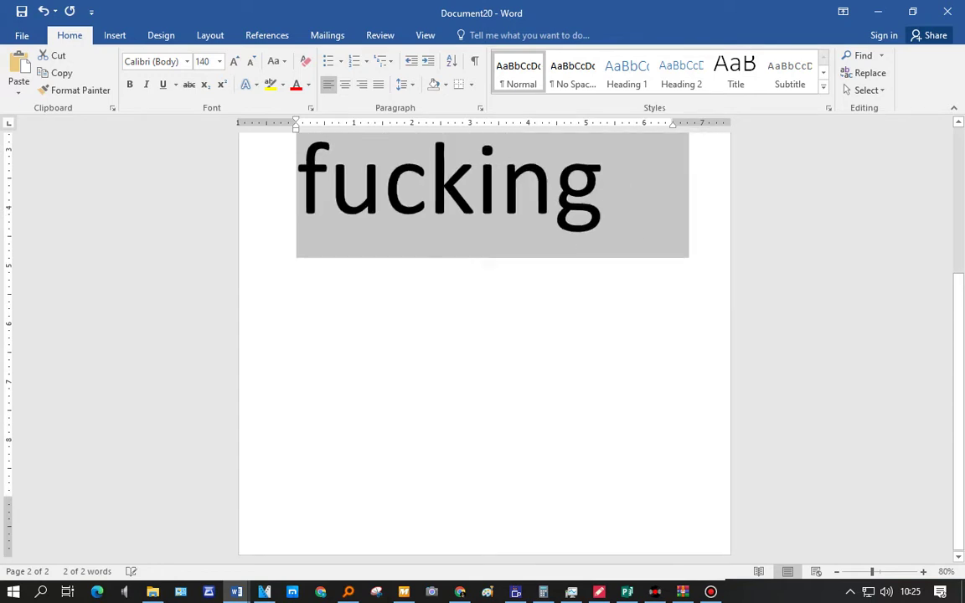
scroll(485, 344, up, 5)
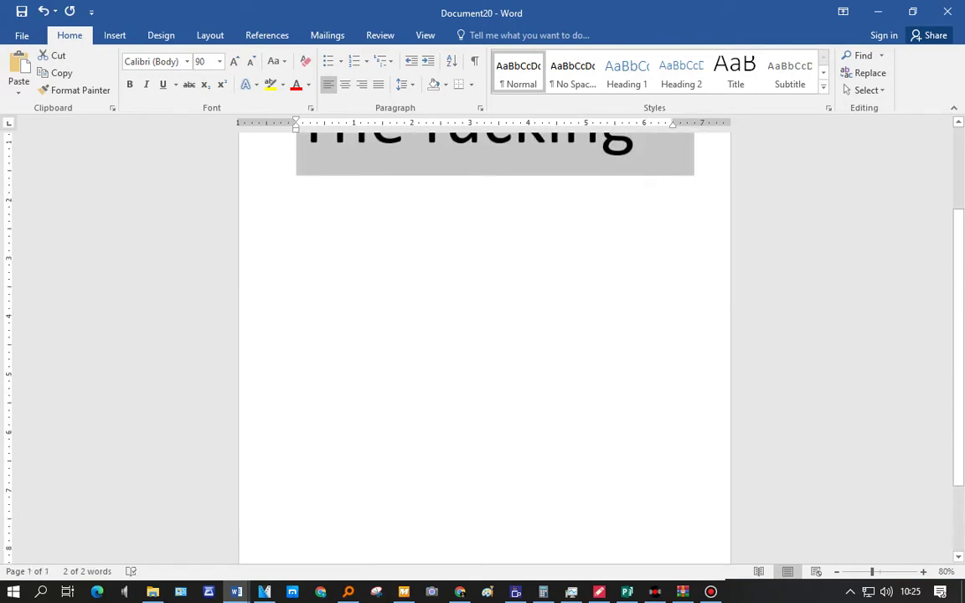
- Continue the line with "issues" and write "sorry" on a new line
click(652, 237)
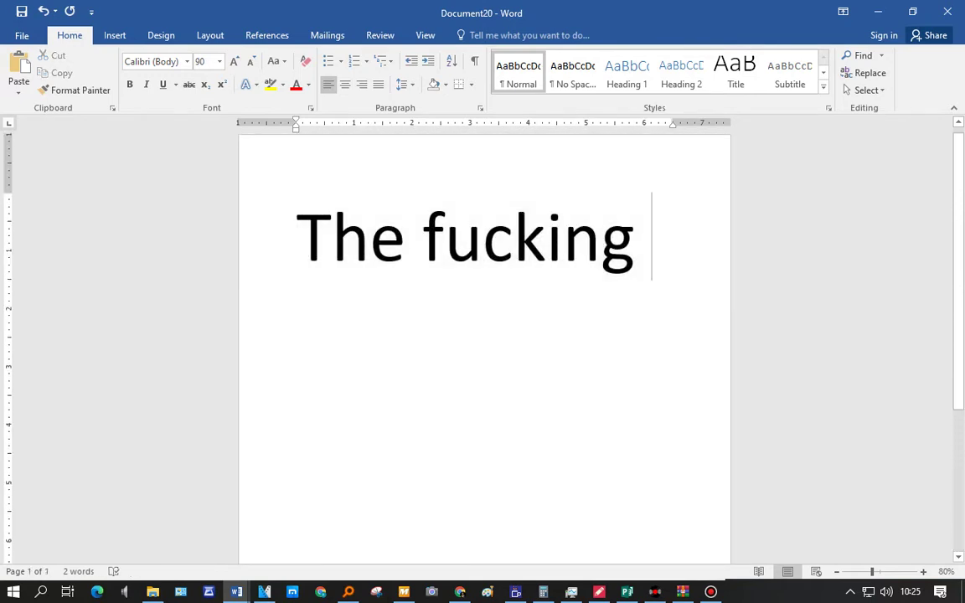
text(issues)
key(Return)
text(sorry)
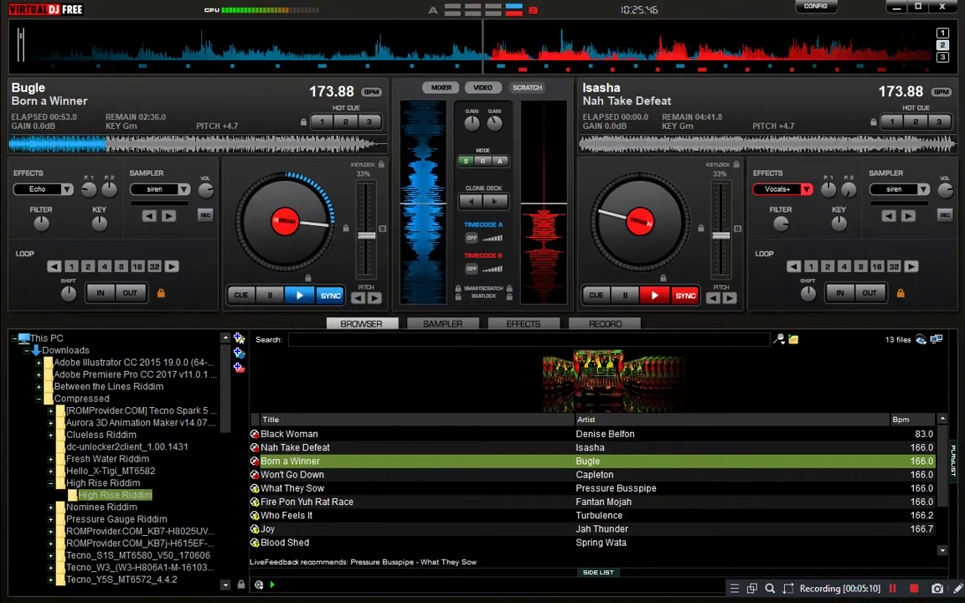
- In Virtual DJ, load "Won't Go Down" onto deck B and sync its tempo with deck A
key(Down)
key(Return)
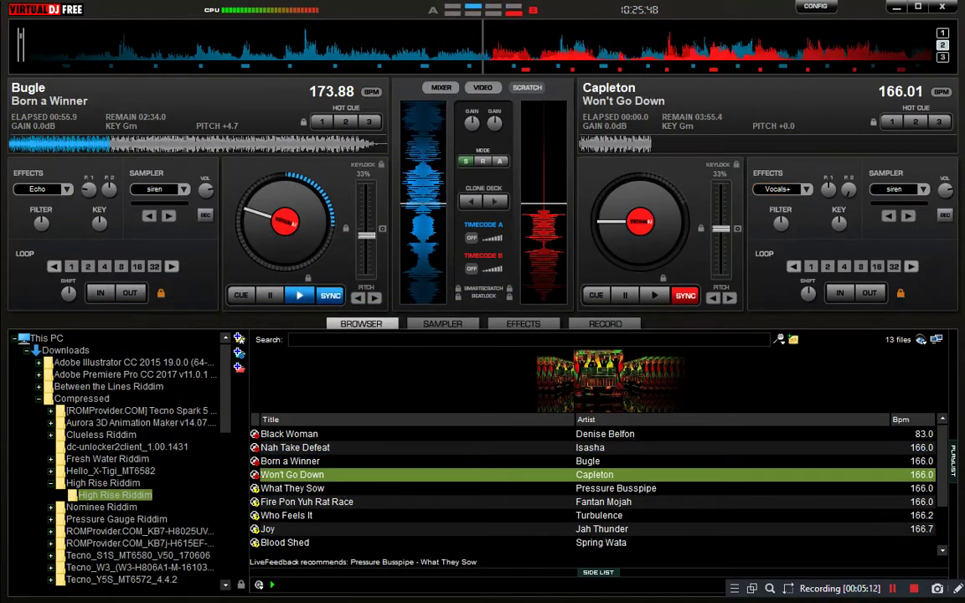
key(s)
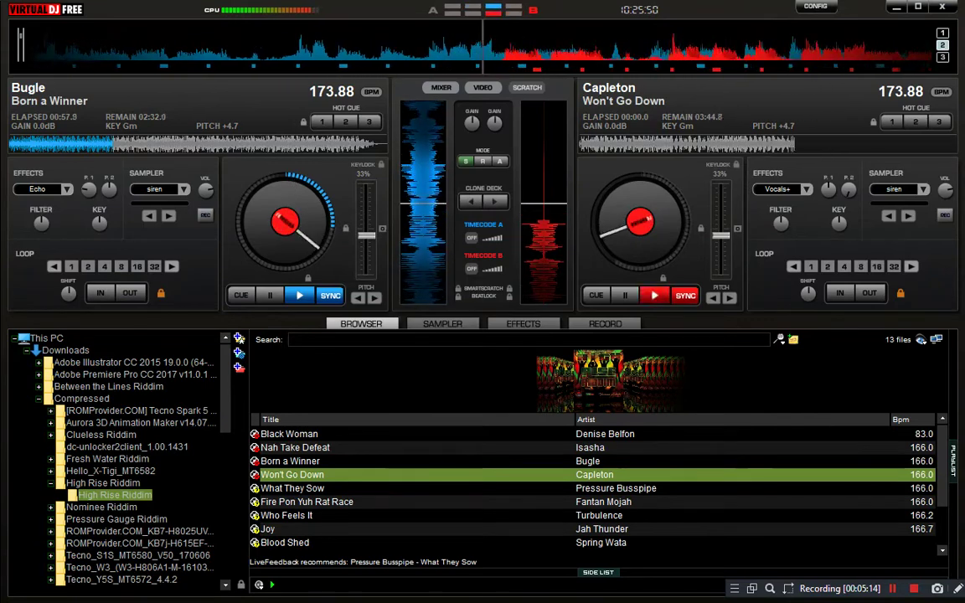
key(space)
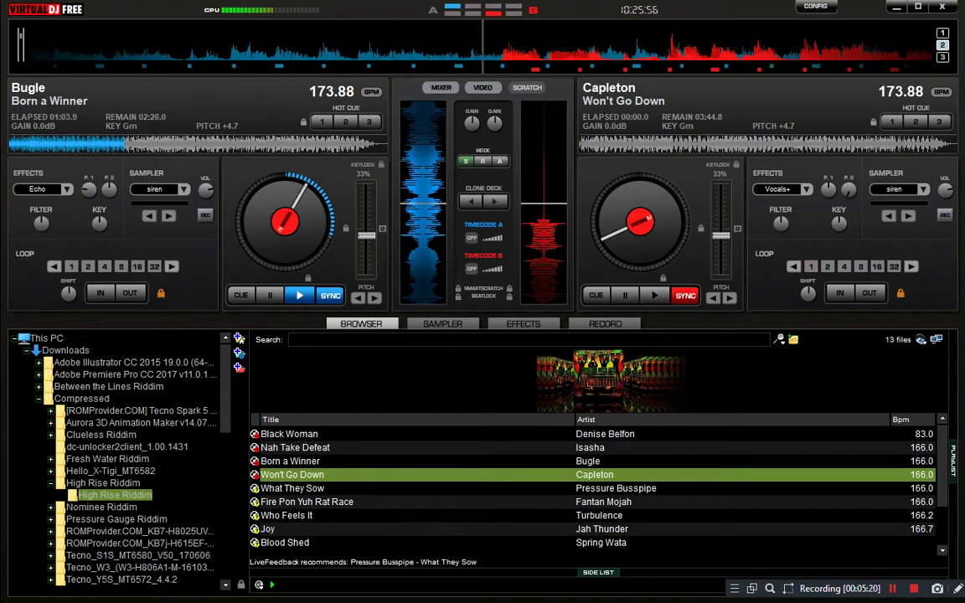
- Set the effect on deck A, which holds "Born a Winner", to brake
click(67, 189)
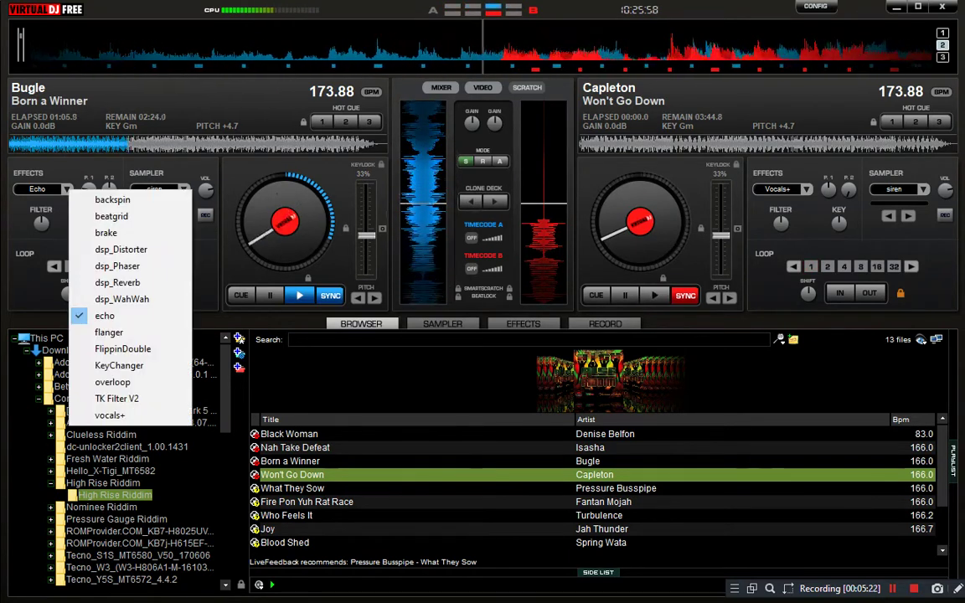
click(106, 232)
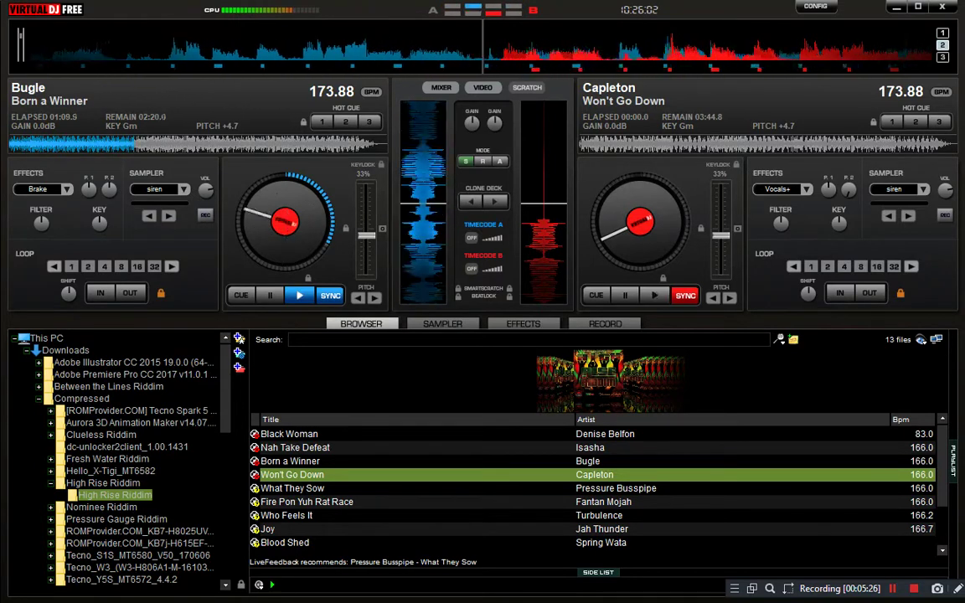
- Set a cue point near the start of "Won't Go Down" and play the track on deck B
click(655, 295)
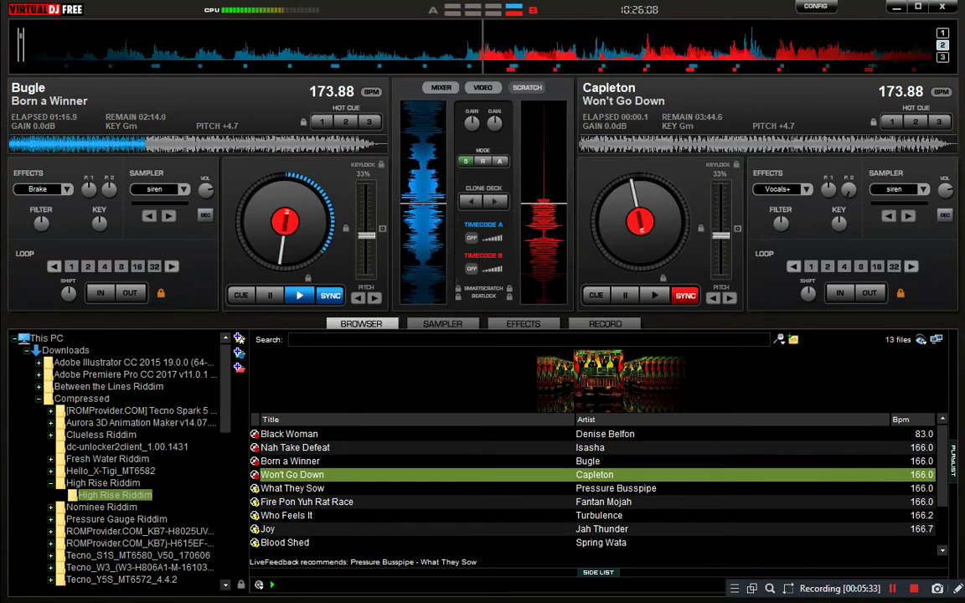
click(596, 295)
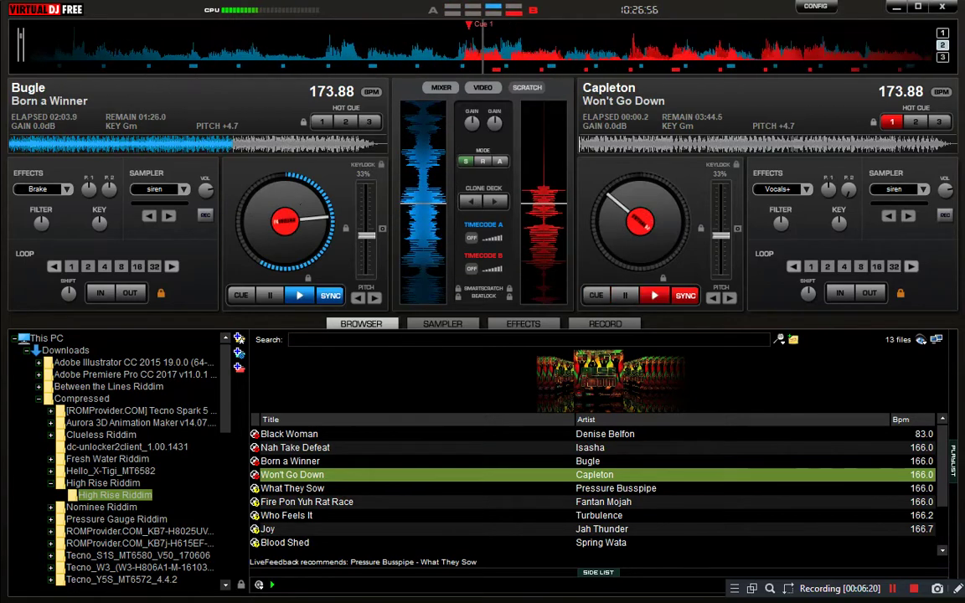
key(space)
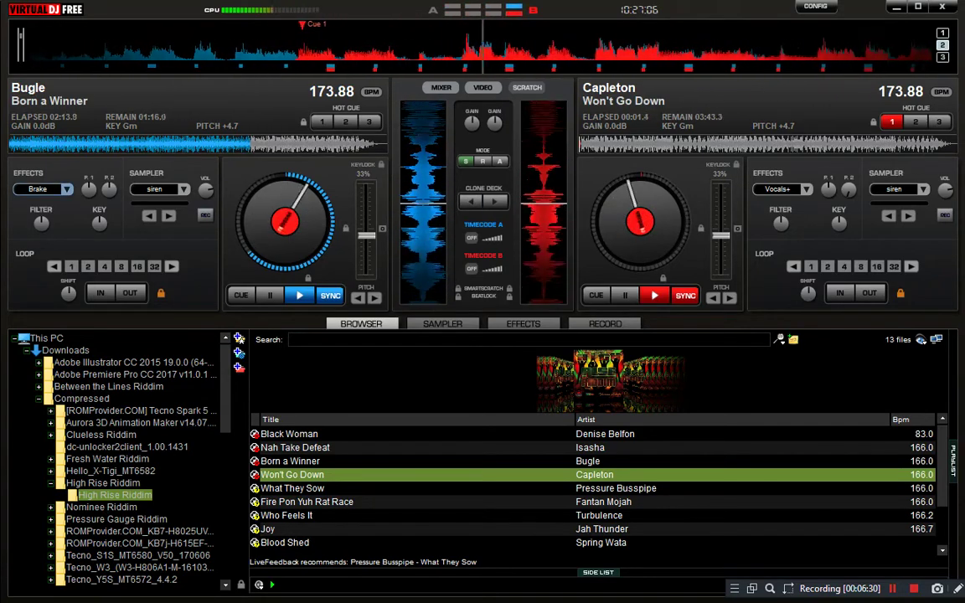
click(68, 190)
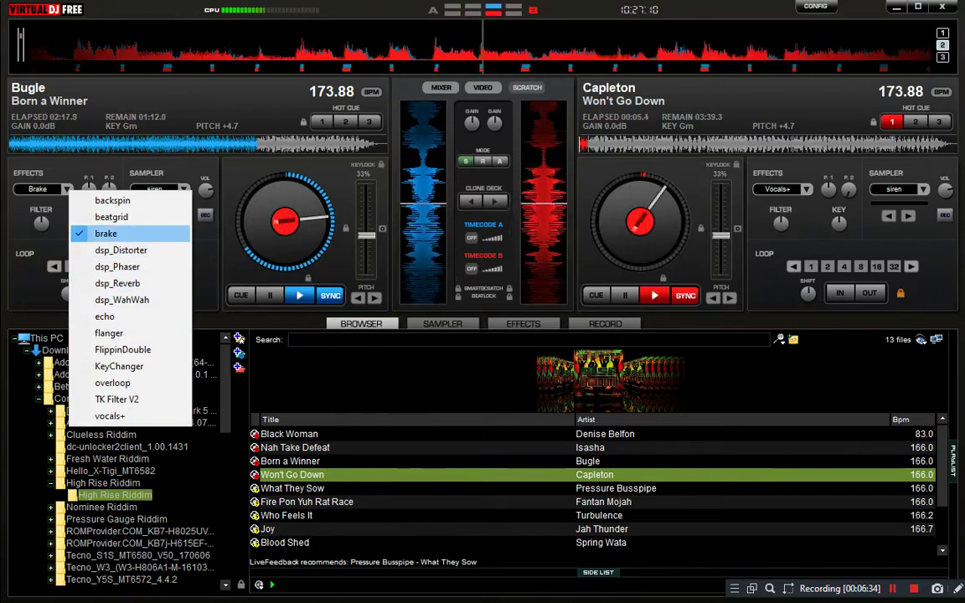
click(67, 189)
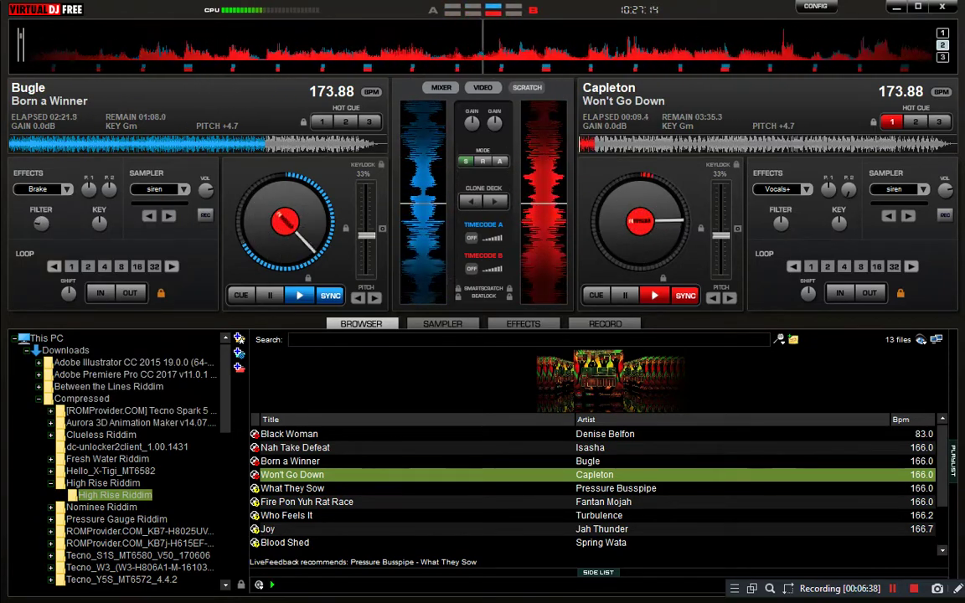
- Stop "Born a Winner" on deck A while "Won't Go Down" plays on deck B
key(space)
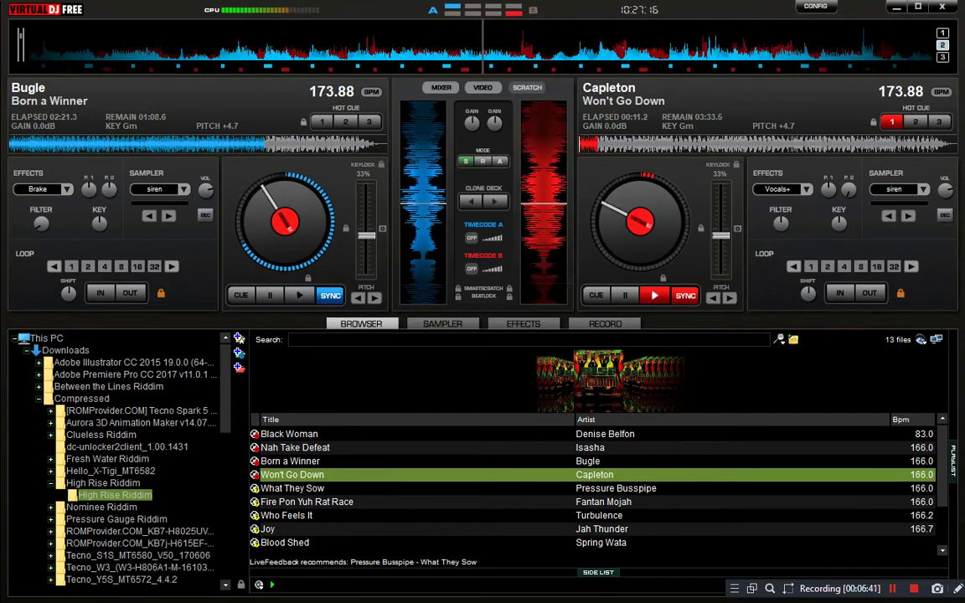
key(space)
- Switch to WhatsApp Web in the browser and open the chat whose last message reads "vision 2022"
key(super)
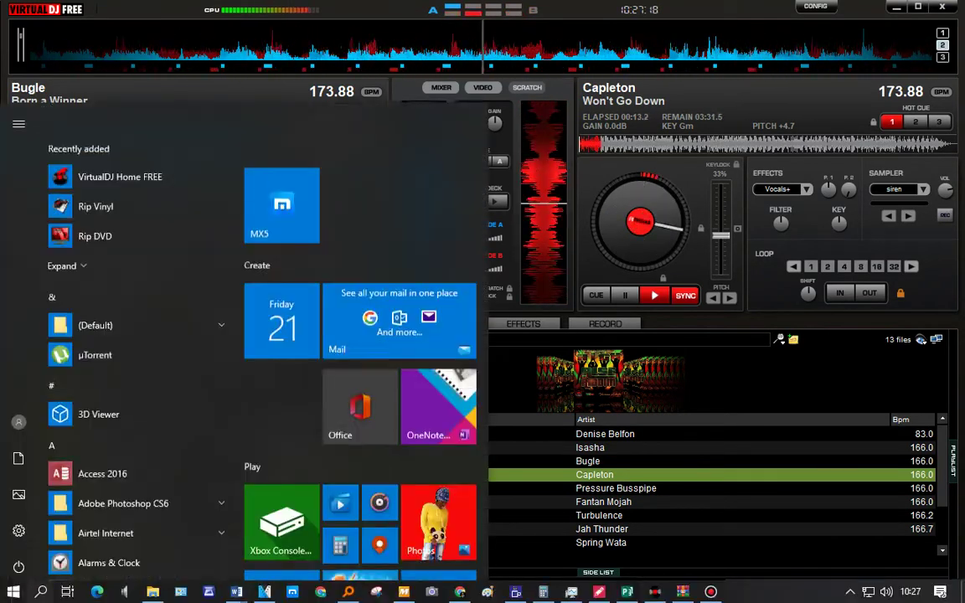
click(460, 591)
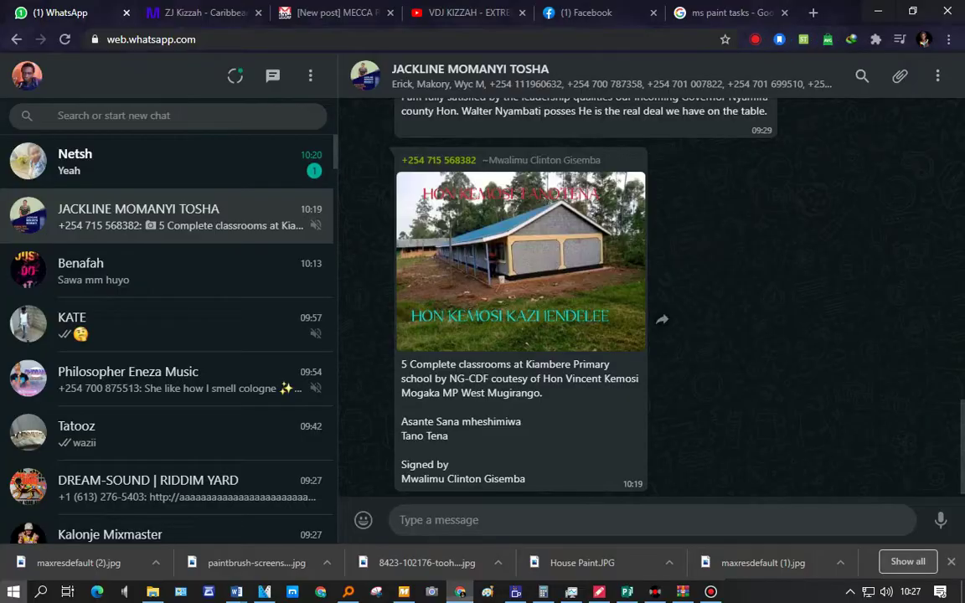
scroll(167, 285, down, 3)
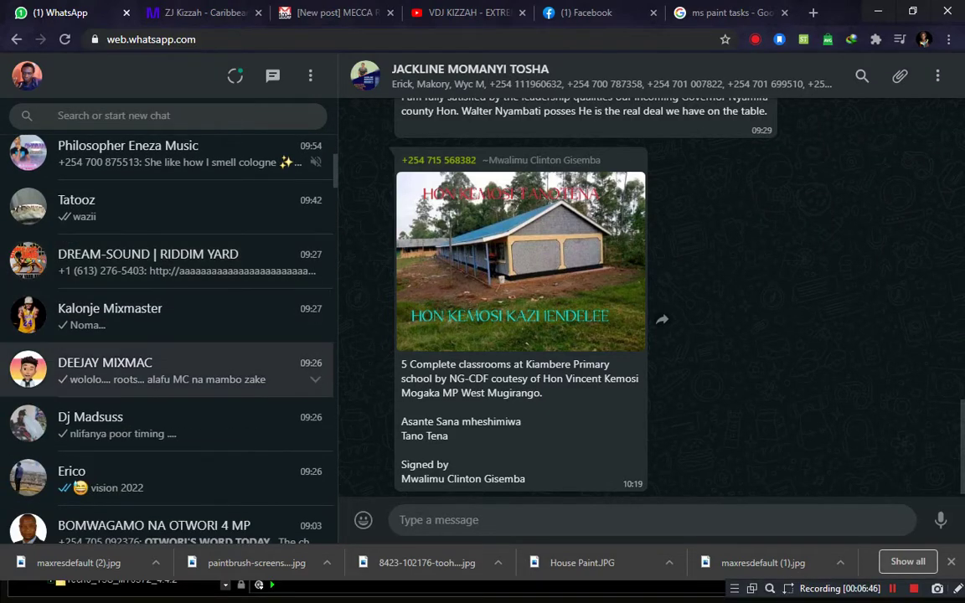
scroll(168, 436, up, 3)
scroll(167, 473, down, 3)
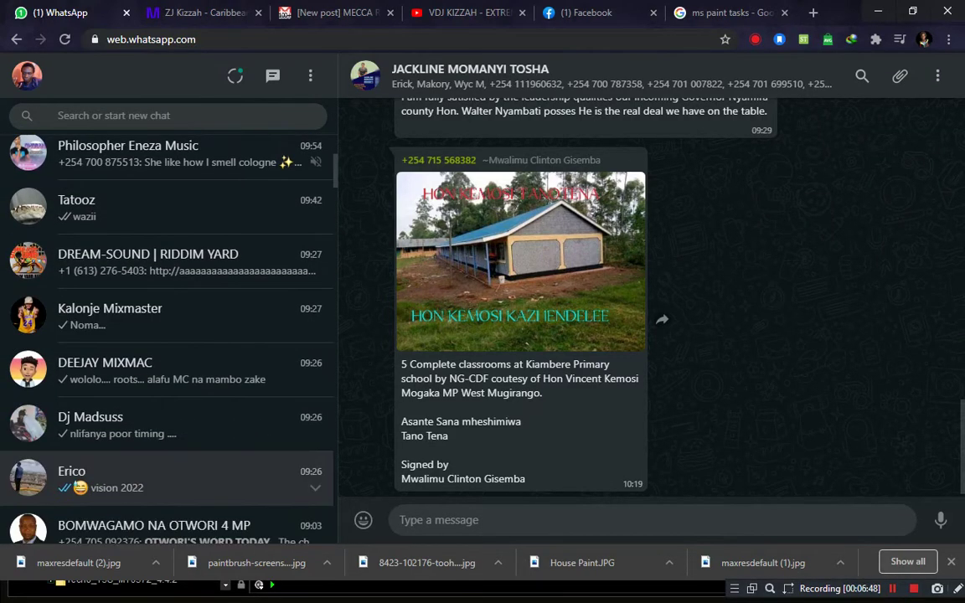
click(168, 474)
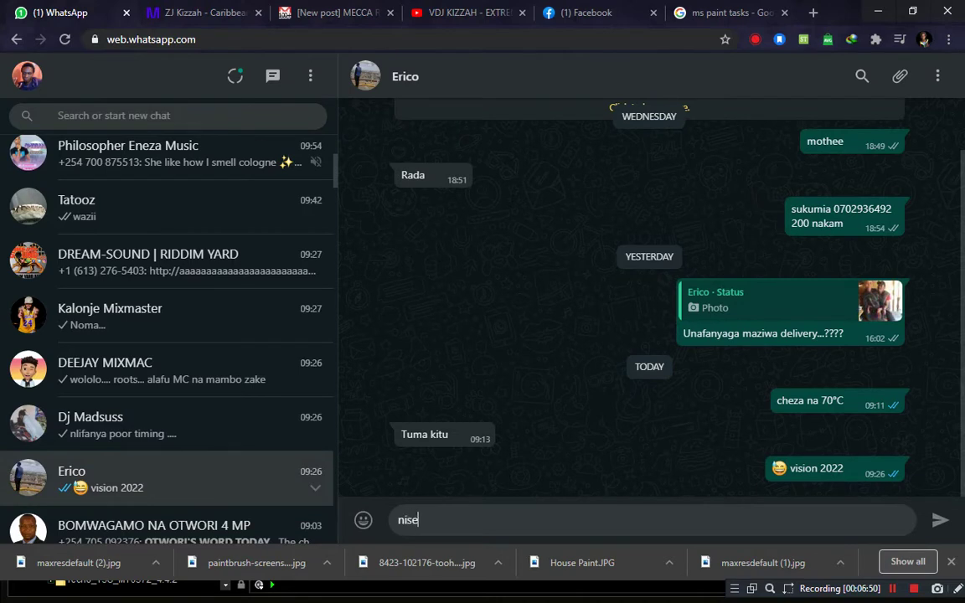
- Send the message "nisetie 230 kwa nambangu......" in the open chat and minimize the browser window
text(30 kwa)
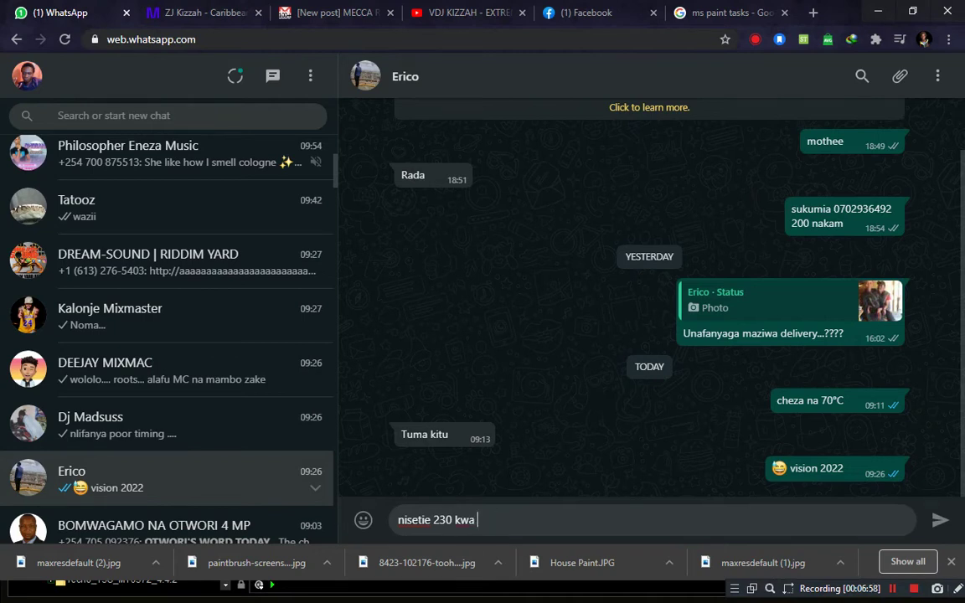
drag(843, 9, 612, 99)
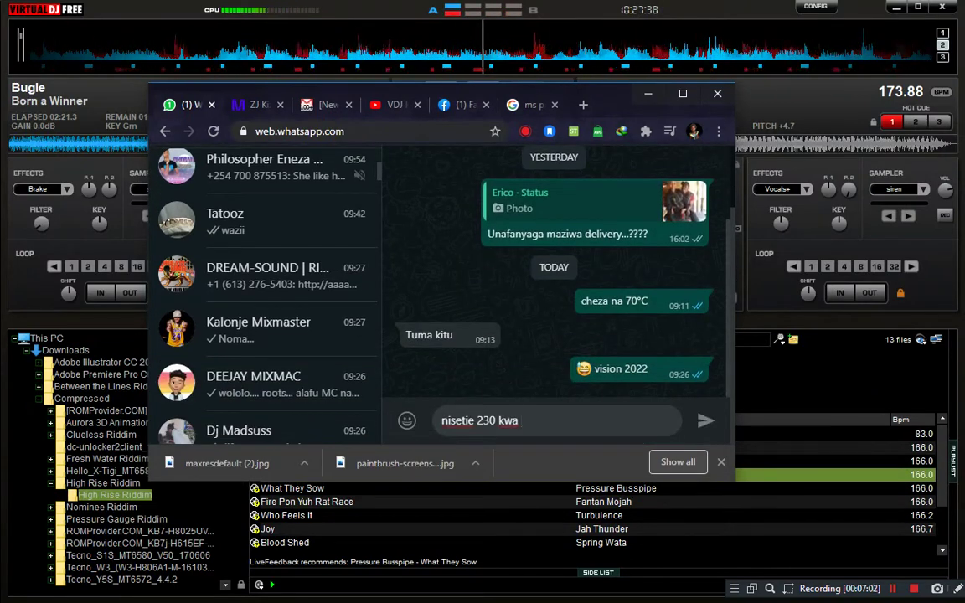
text(nam)
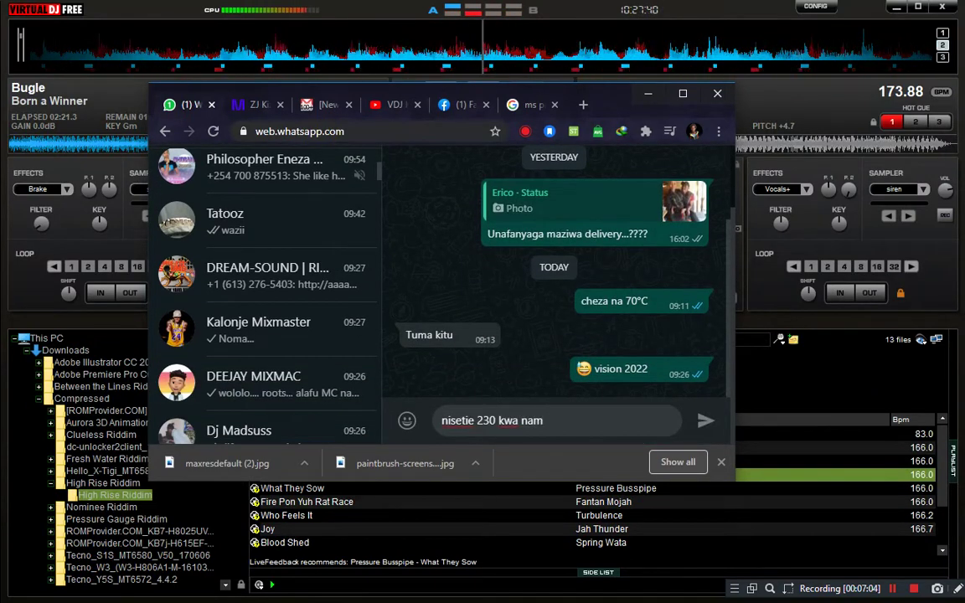
text(bangu......)
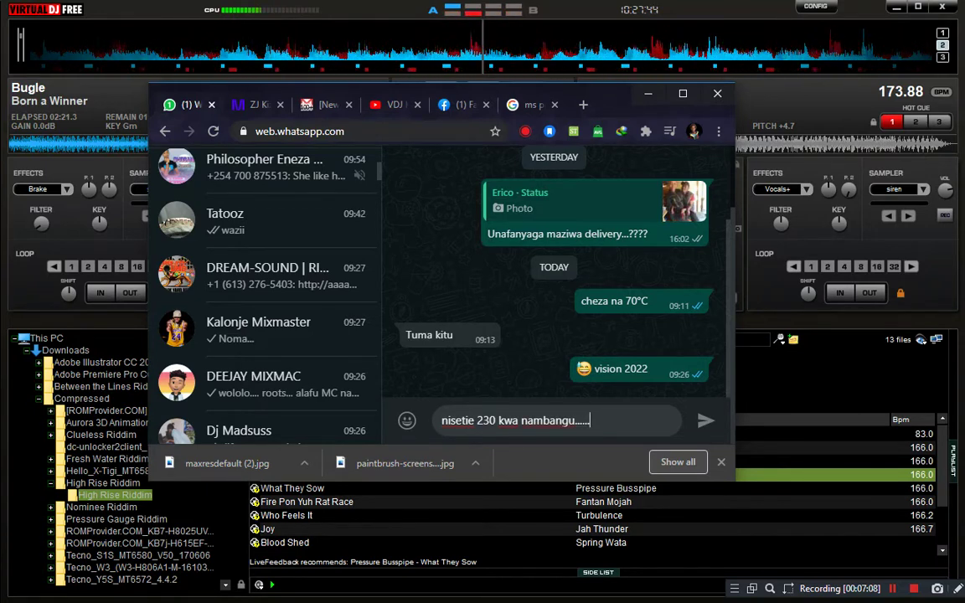
key(Return)
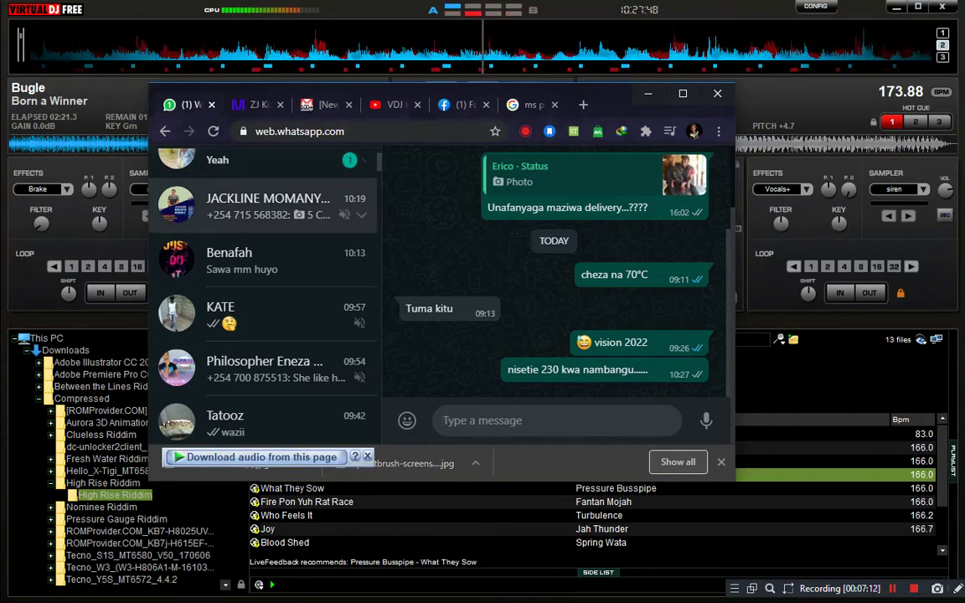
click(649, 93)
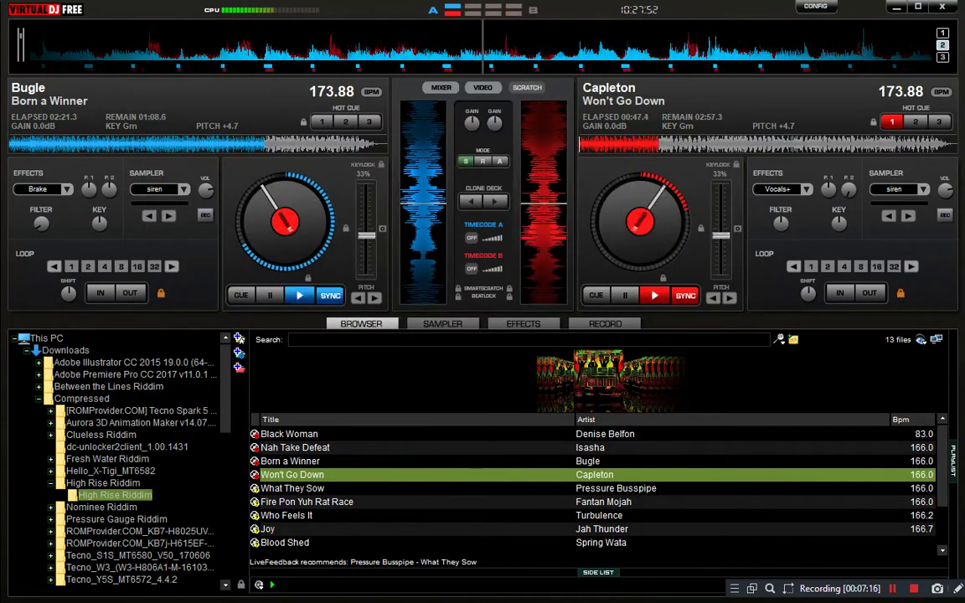
- Return to the WhatsApp chat and send "mbio", followed by a message with two folded-hands emojis
key(super)
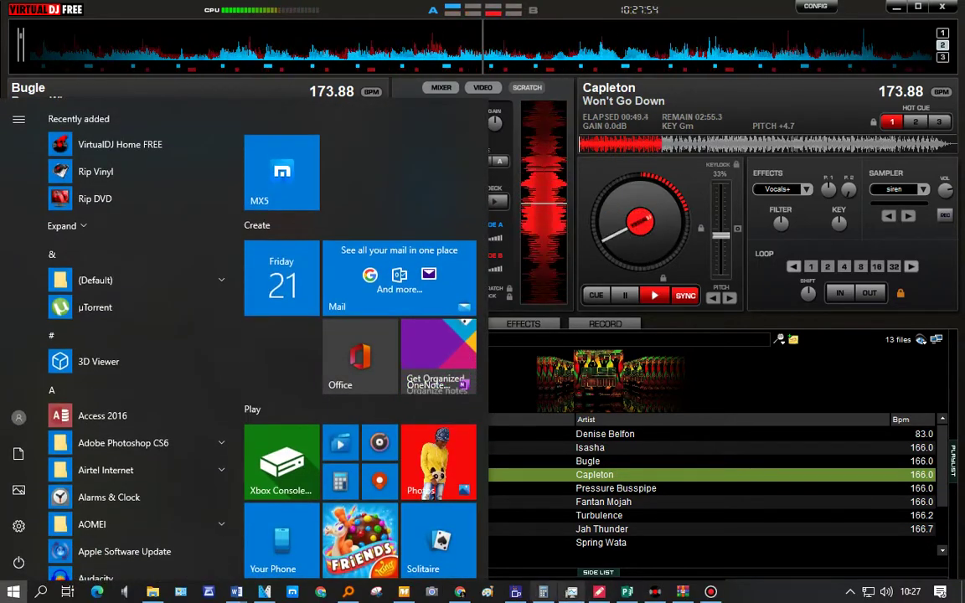
key(alt+Tab)
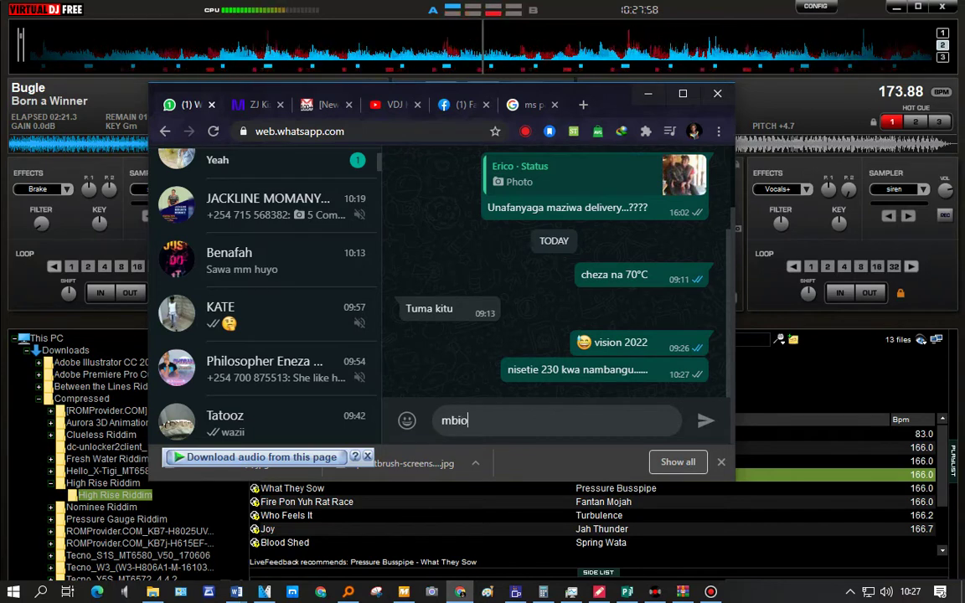
text(mbio)
key(Return)
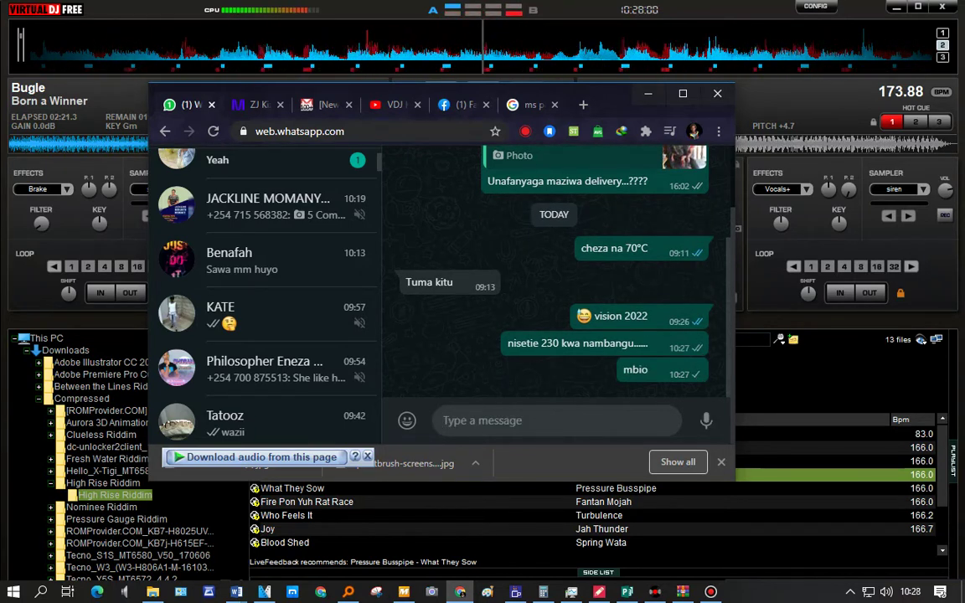
click(407, 421)
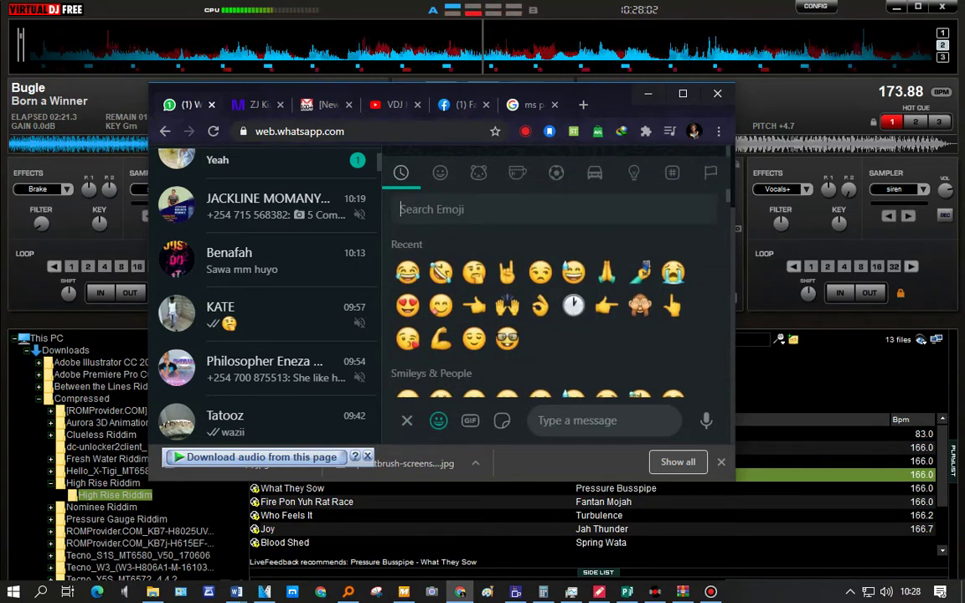
double_click(607, 272)
key(Return)
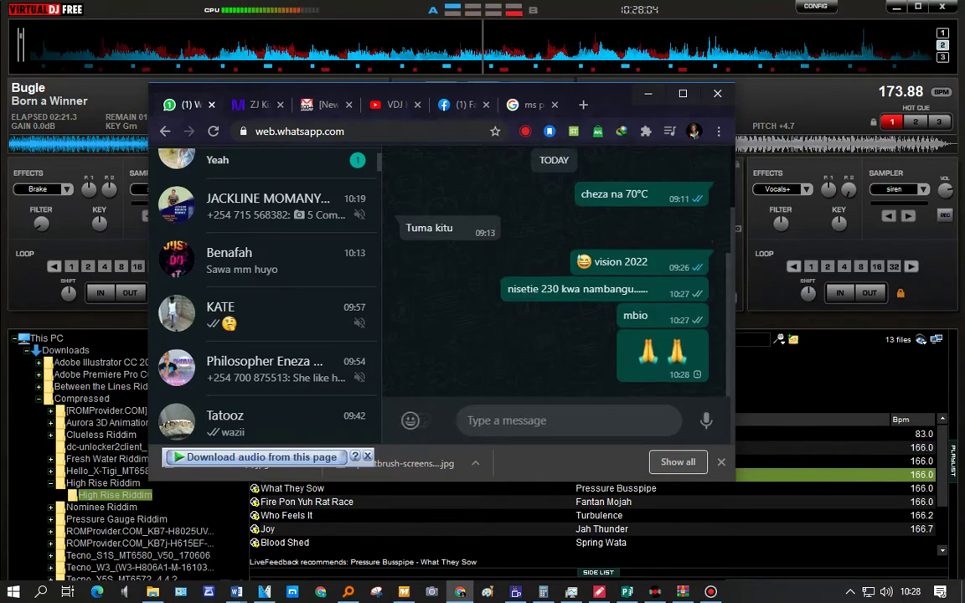
- Switch back to Virtual DJ, load "What They Sow" onto deck A and play it
key(alt+Tab)
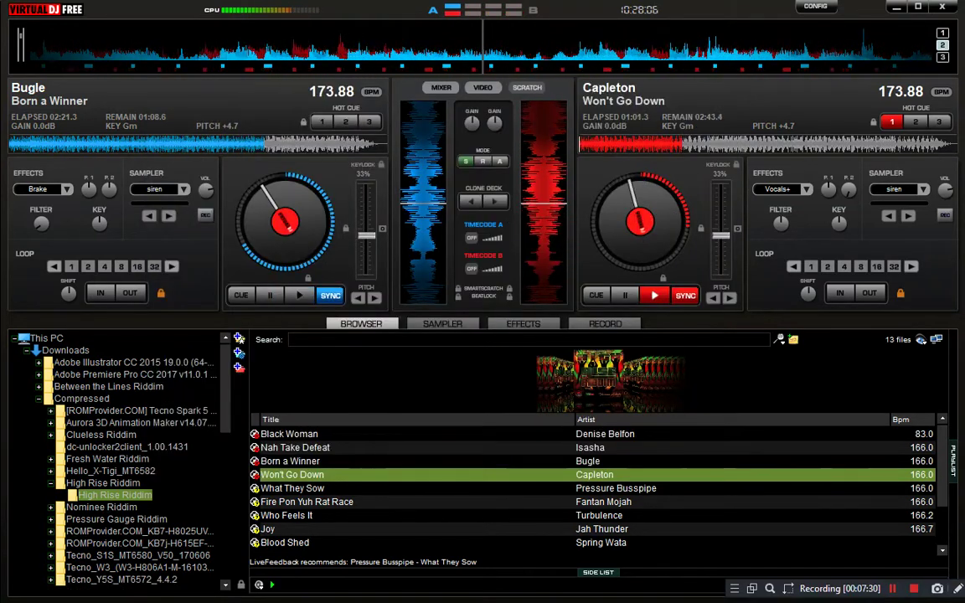
key(Down)
key(Return)
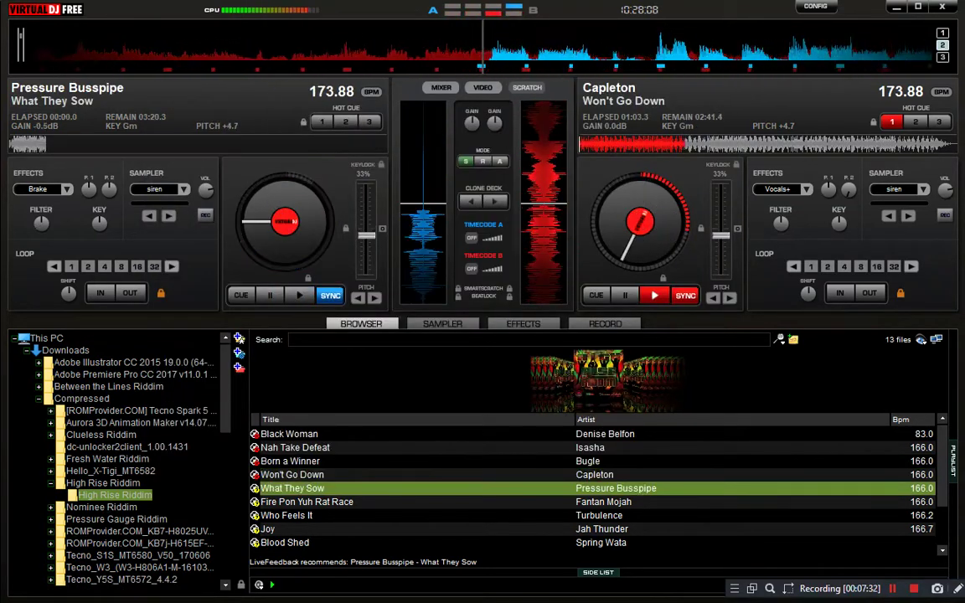
key(space)
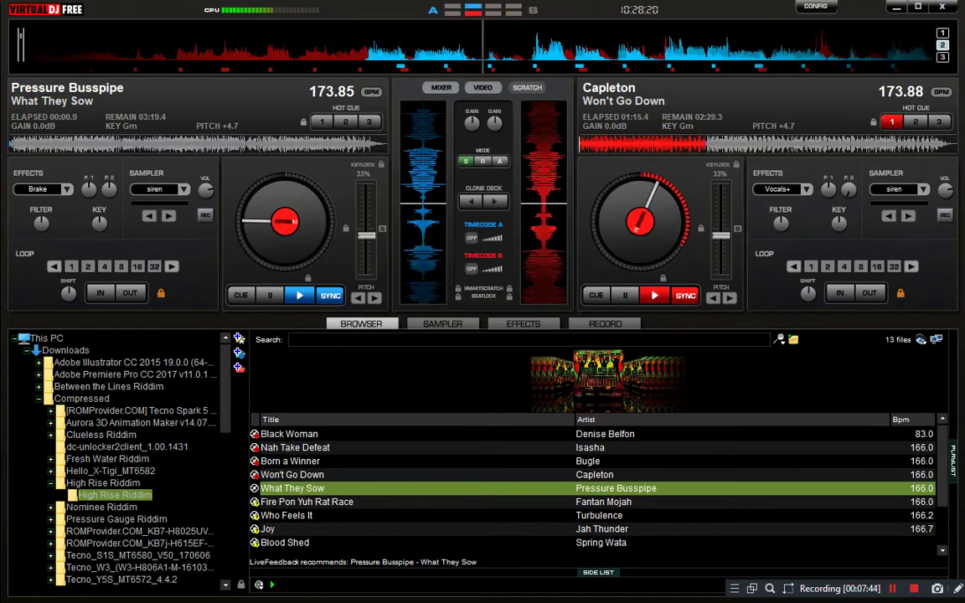
- Apply the Vocals+ effect and a 1-beat loop to "Won't Go Down" on deck B, and show the mixer
click(778, 189)
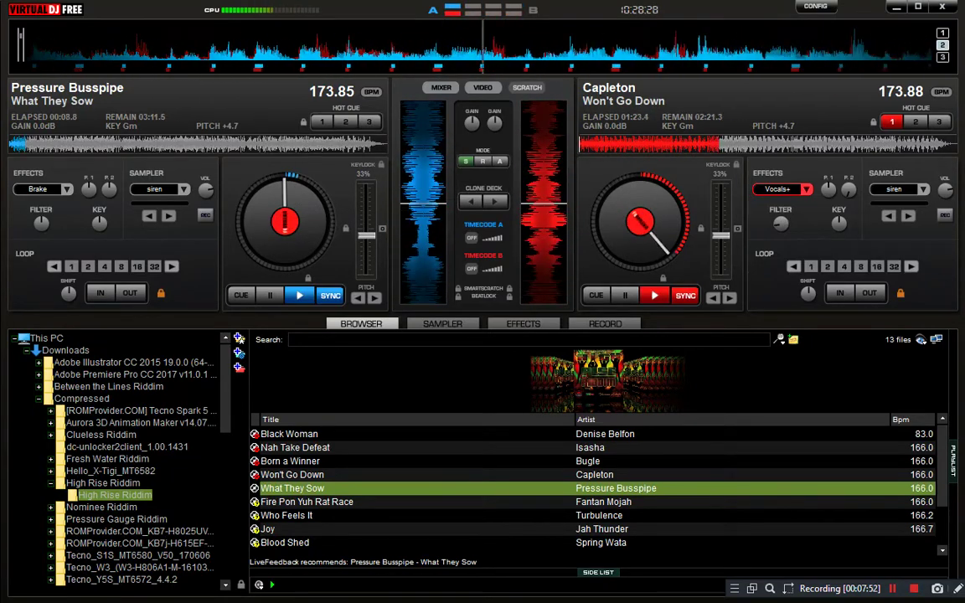
click(811, 267)
click(441, 87)
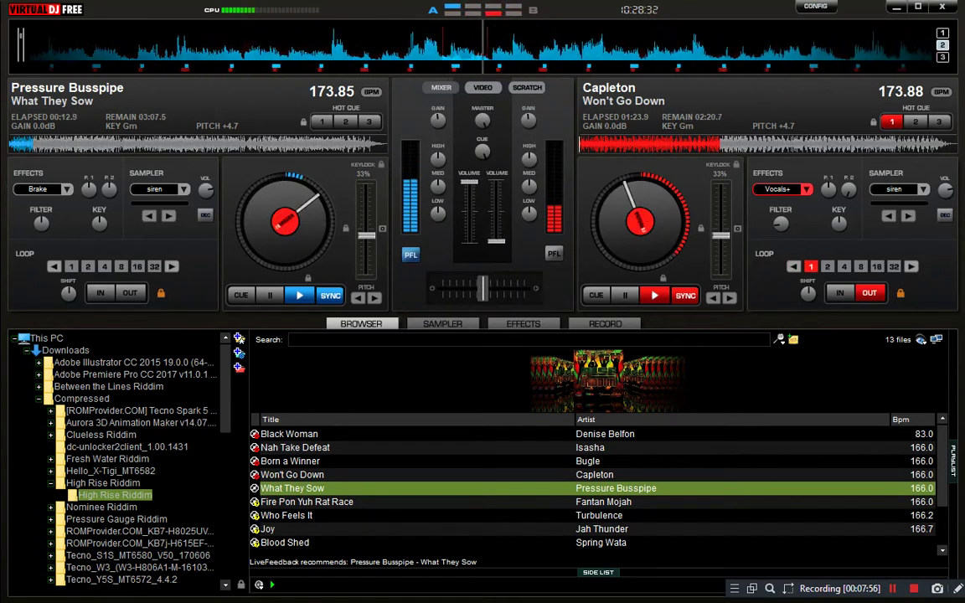
- Load "Fire Pon Yuh Rat Race" onto deck B, synced with deck A, and return to the scratch view
double_click(307, 502)
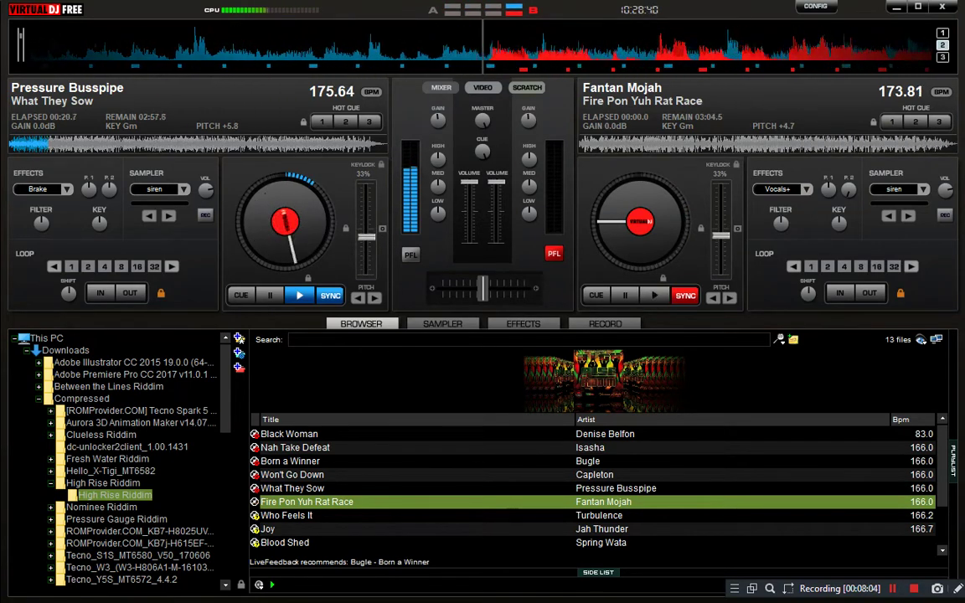
click(527, 87)
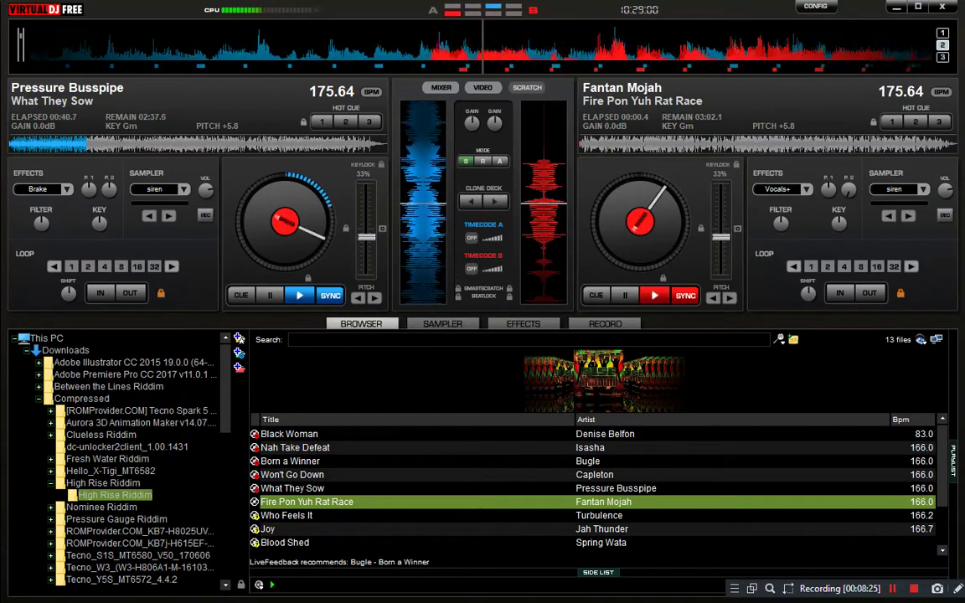
- Switch to Everything and search the computer for "zj kizzah"
key(super)
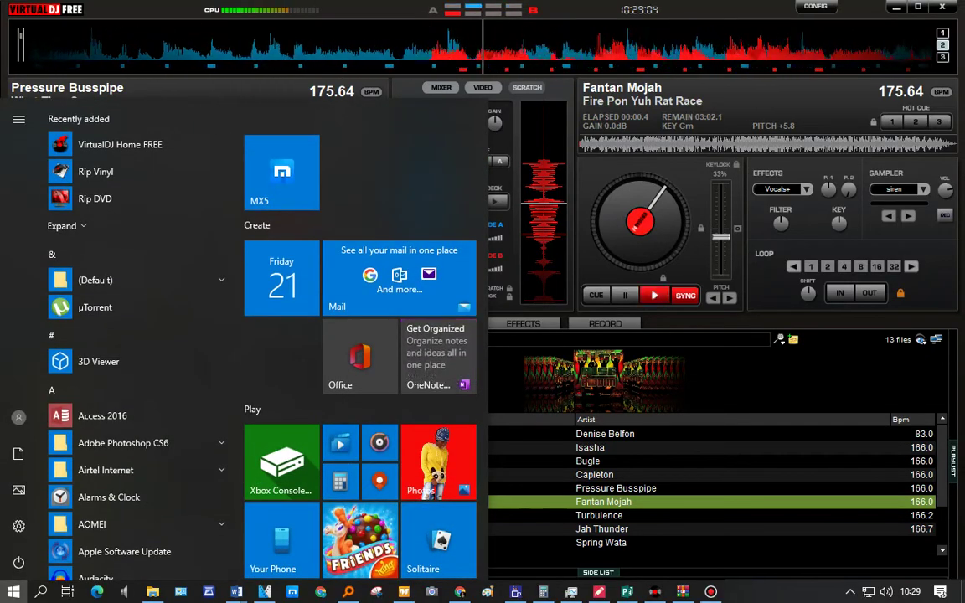
click(349, 593)
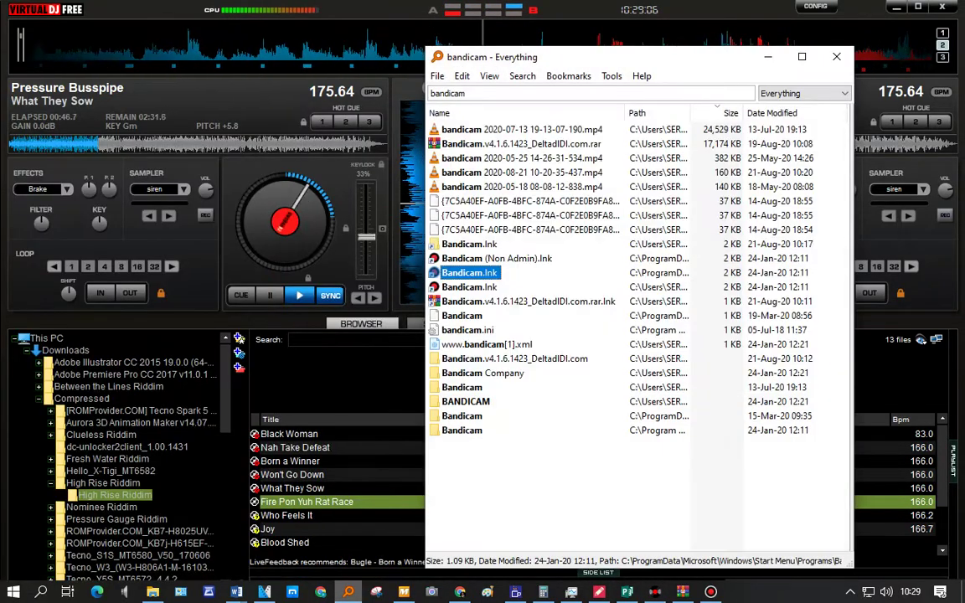
click(495, 94)
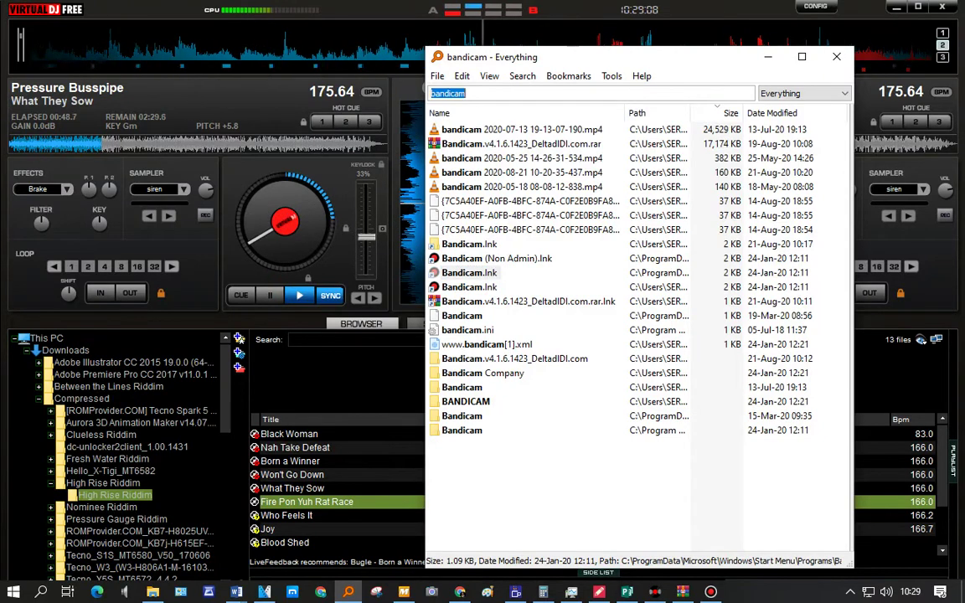
key(BackSpace)
text(zj kizzah)
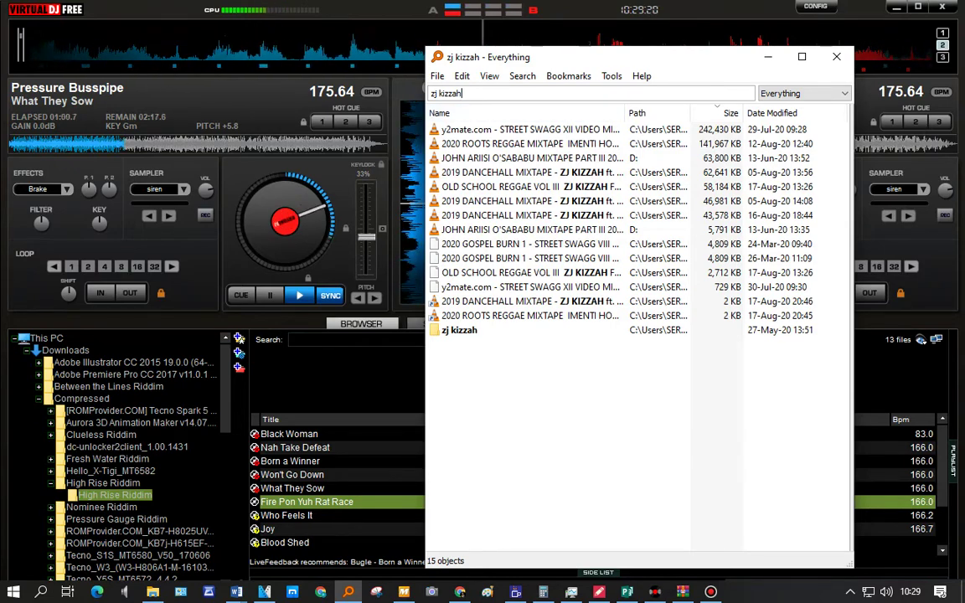
- Search for "audacity" in Everything and launch the Audacity program
text(audacity)
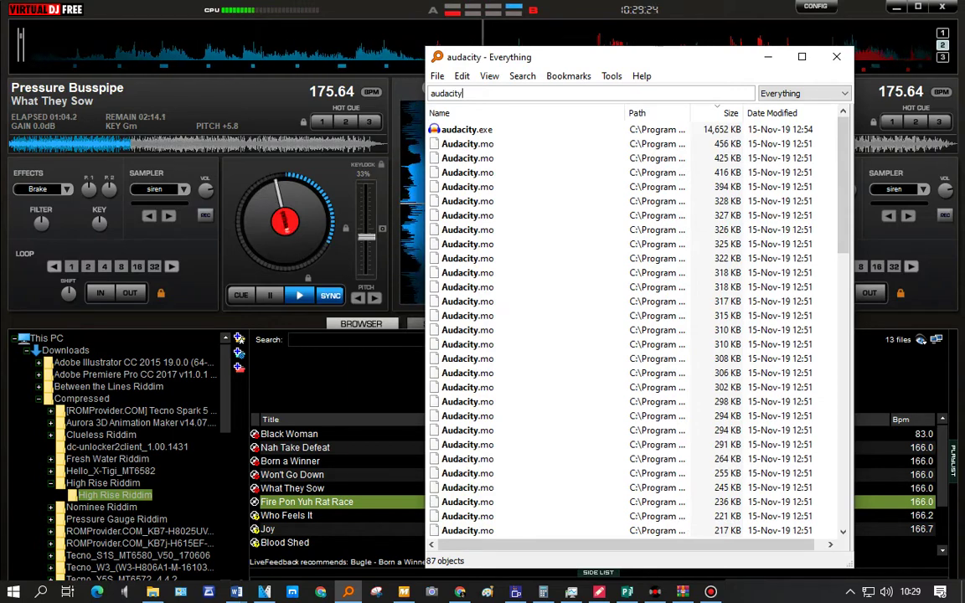
click(466, 130)
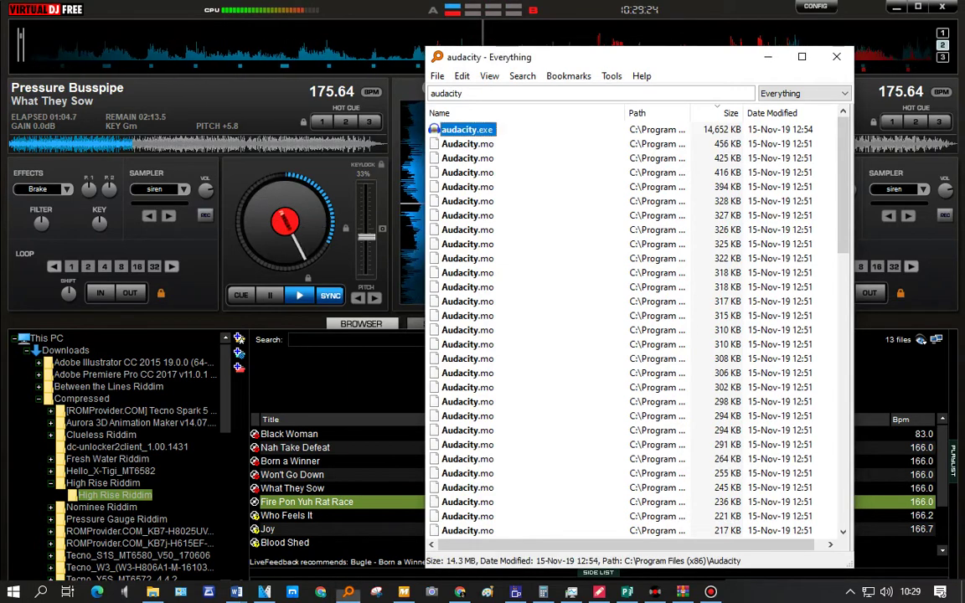
scroll(635, 330, down, 7)
scroll(635, 330, up, 3)
scroll(634, 330, down, 13)
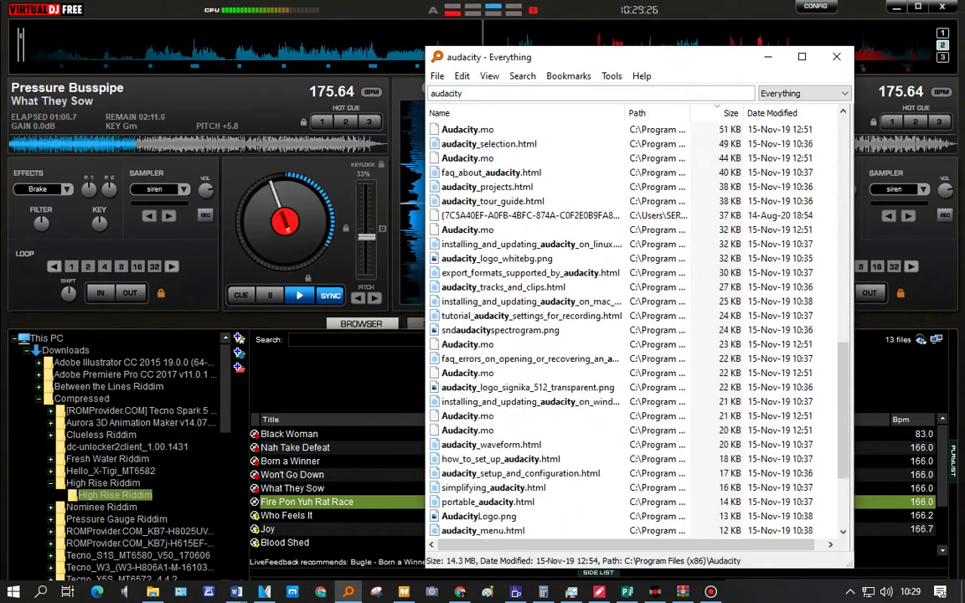
scroll(637, 331, down, 3)
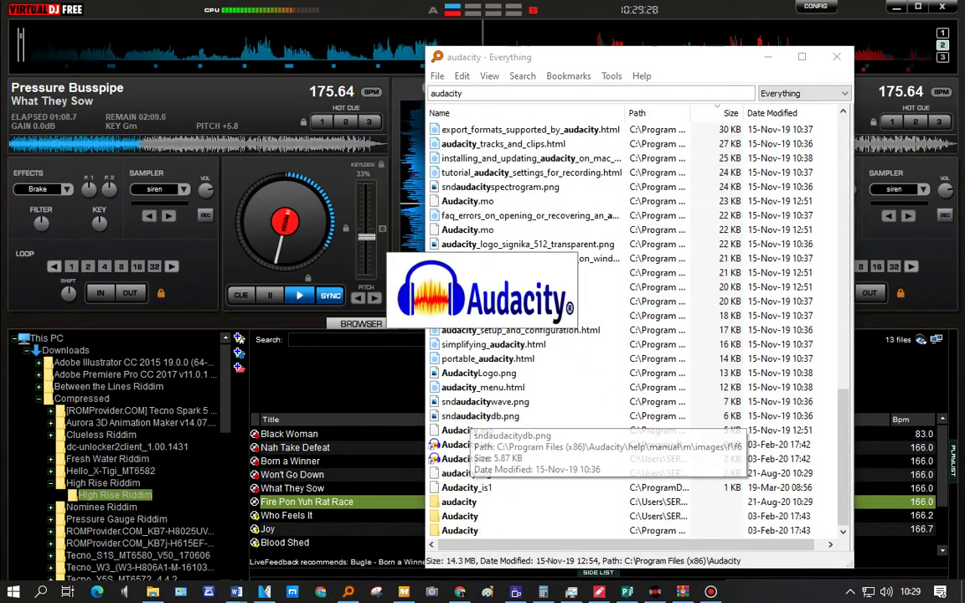
scroll(469, 394, up, 4)
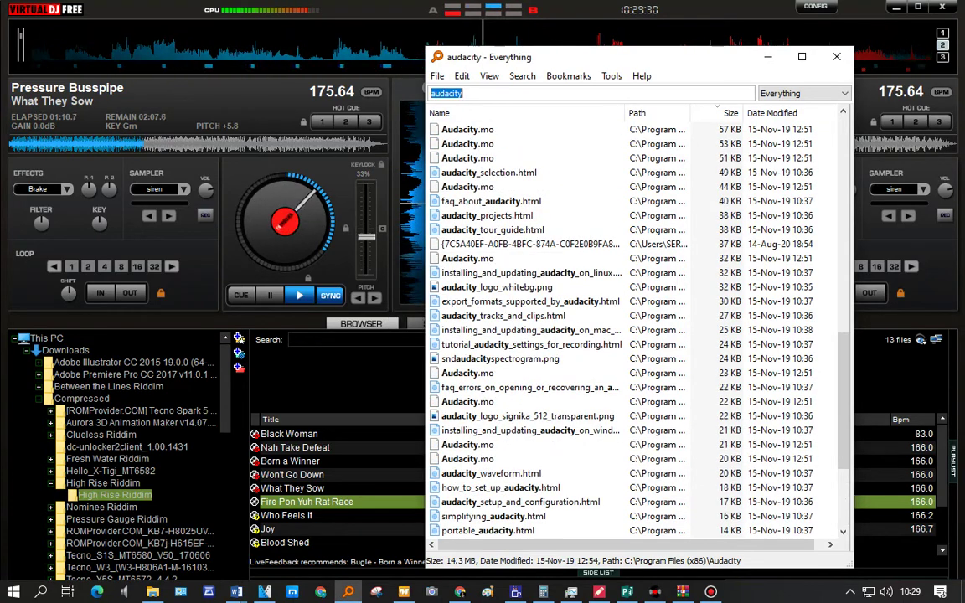
key(Escape)
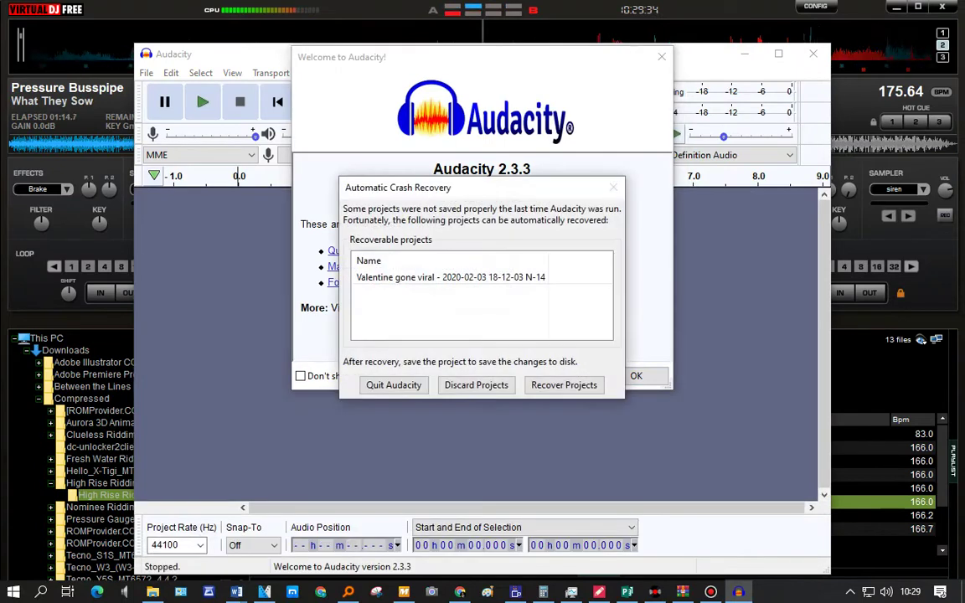
- Discard the recoverable crashed project and dismiss the Audacity welcome window
click(476, 386)
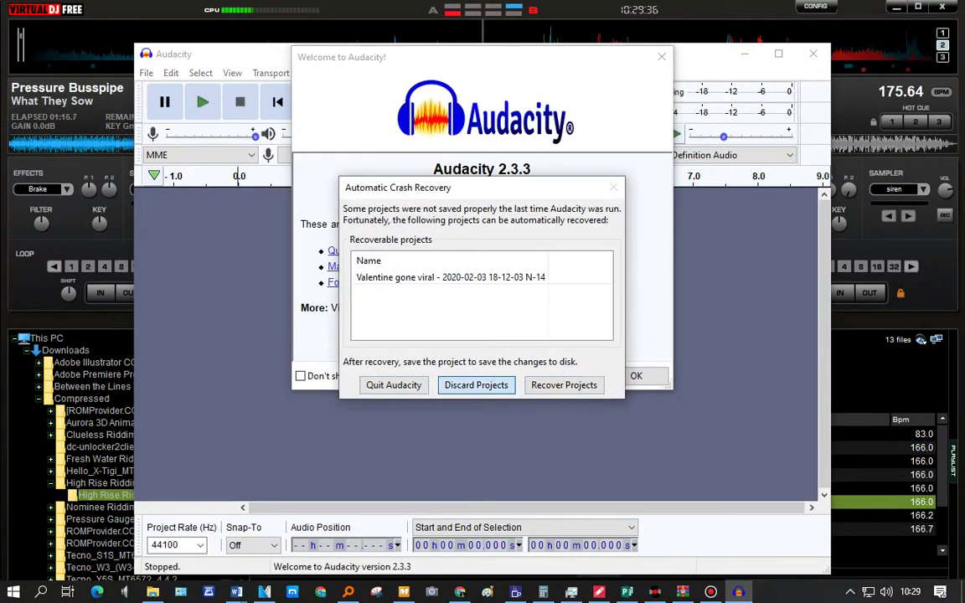
key(y)
key(Return)
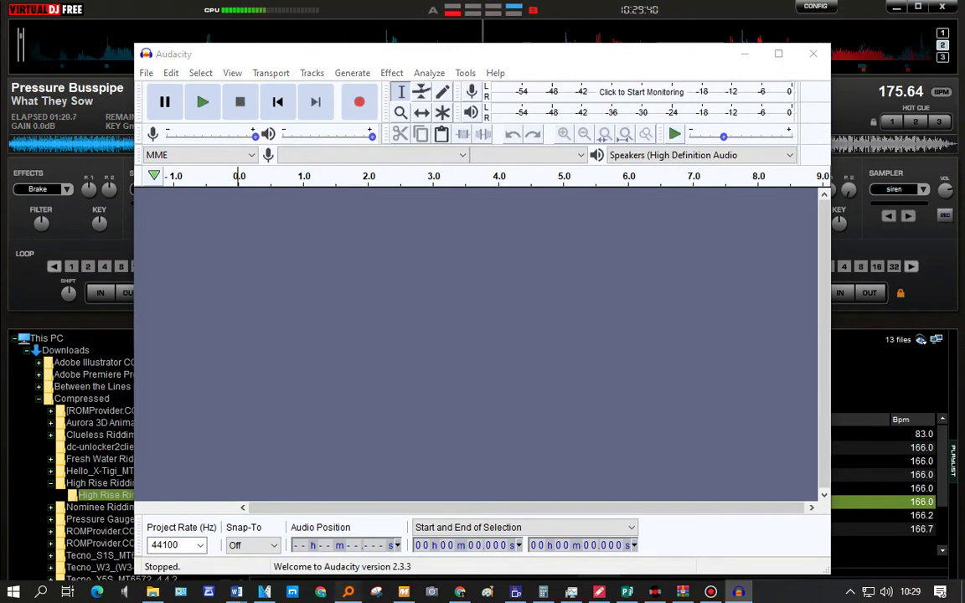
- Search for "zj kizz" in Everything and import the OLD SCHOOL REGGAE VOL III mixtape into Audacity
click(348, 592)
text(zj kizz)
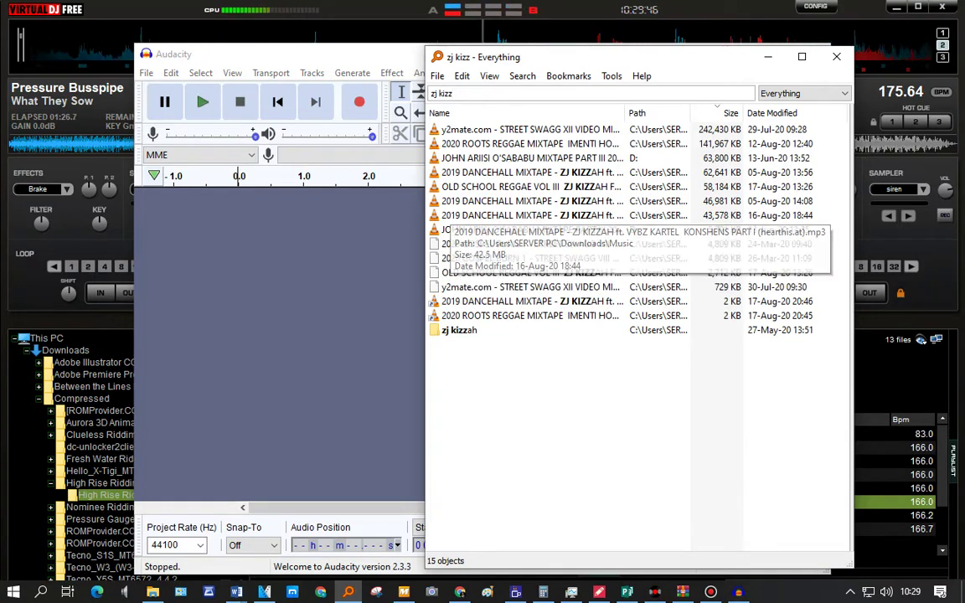
drag(503, 187, 306, 237)
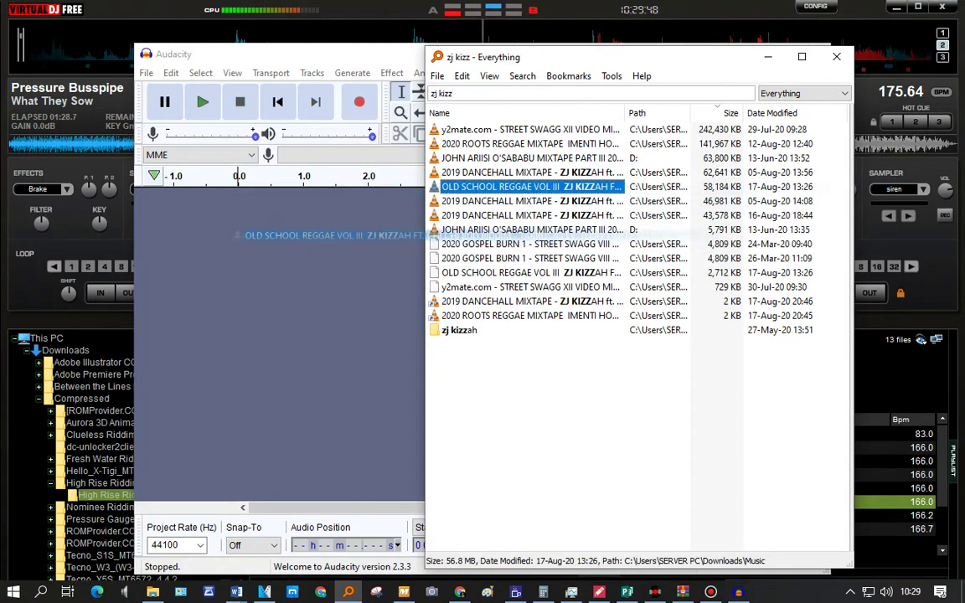
drag(239, 236, 239, 236)
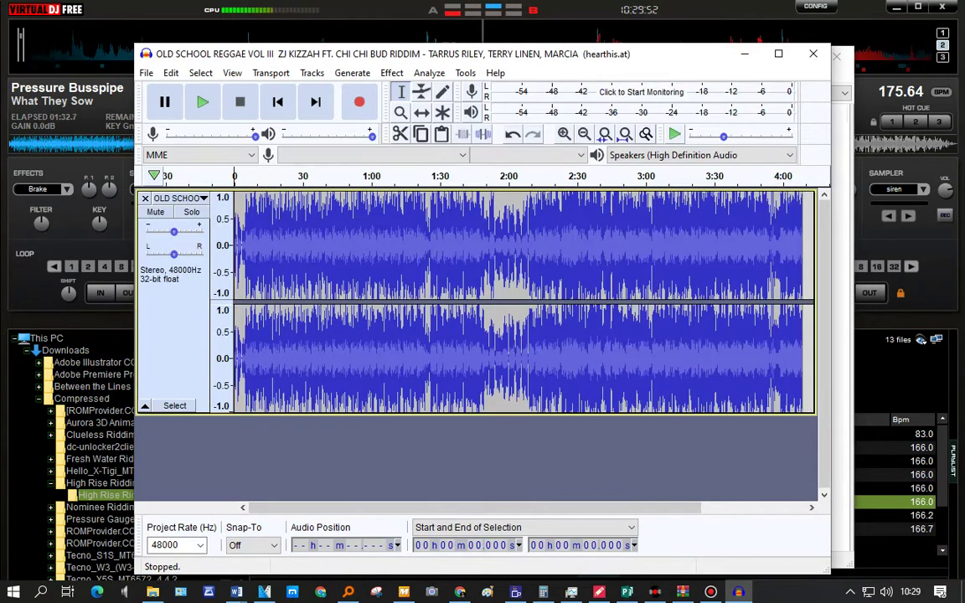
- Maximize Audacity and delete the track's audio from about 3.3 seconds onward
click(778, 54)
drag(737, 209, 107, 209)
key(Delete)
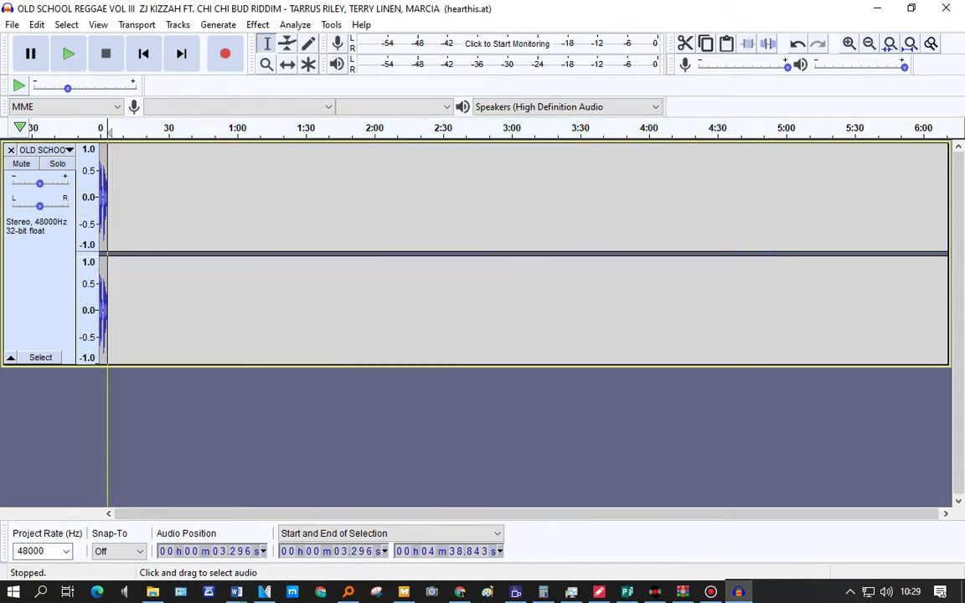
- Play the short remaining clip from its start to check its content
click(122, 210)
scroll(122, 209, up, 4)
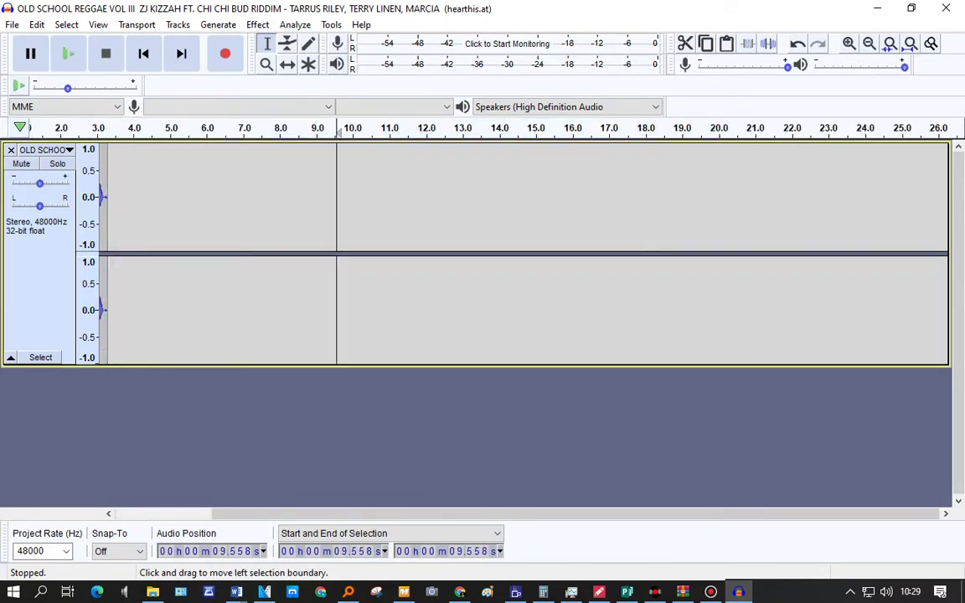
drag(419, 513, 318, 513)
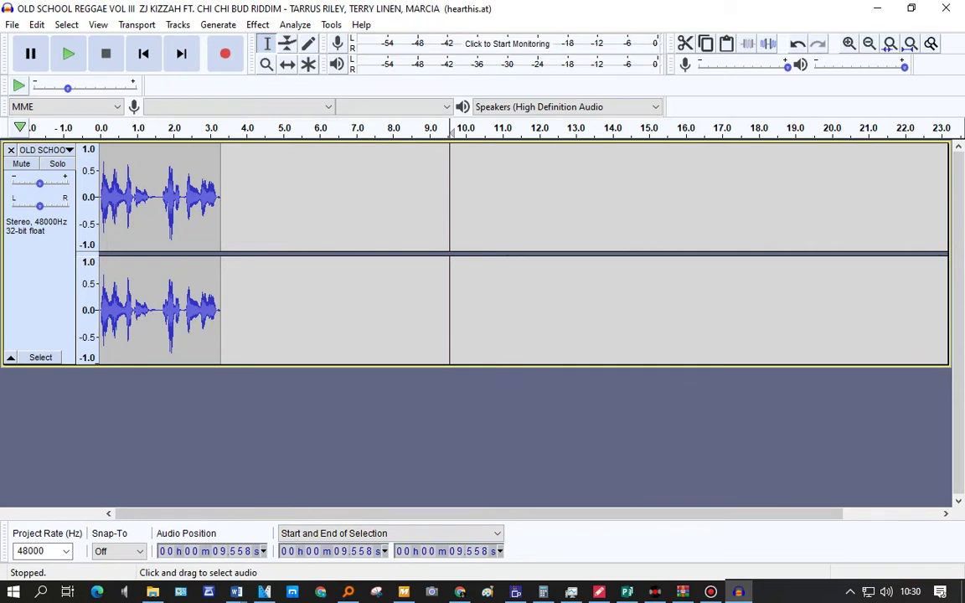
click(263, 202)
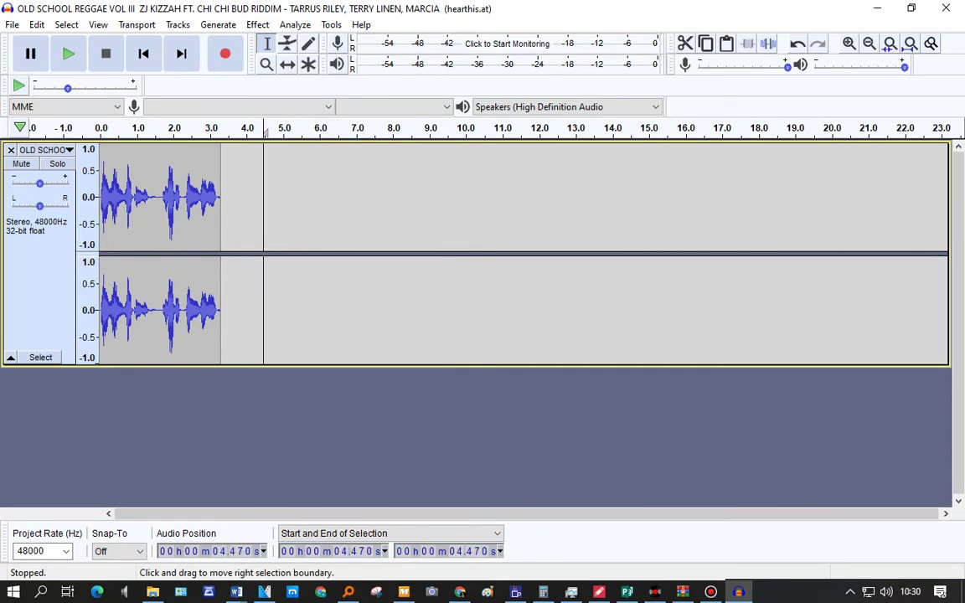
key(Home)
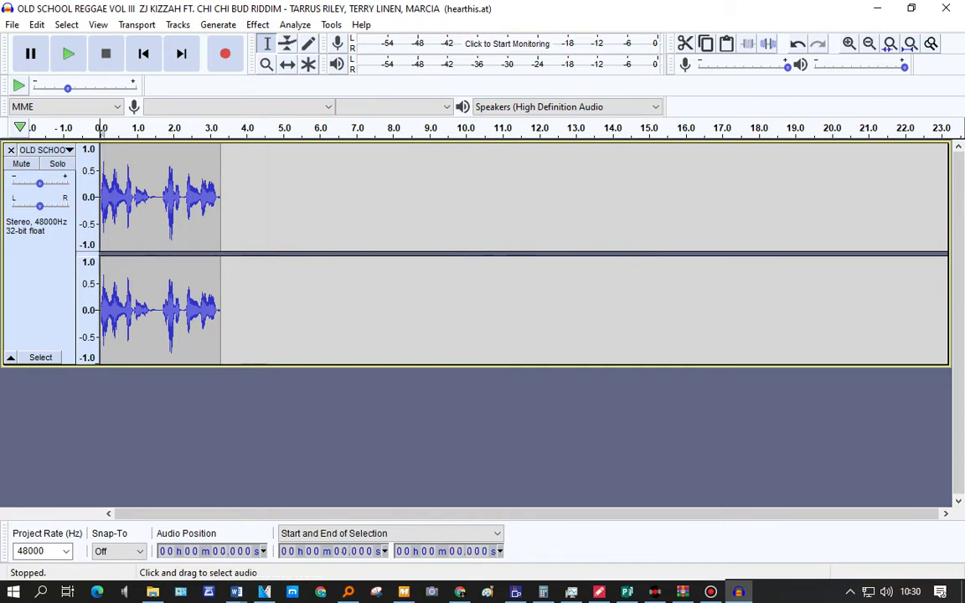
key(space)
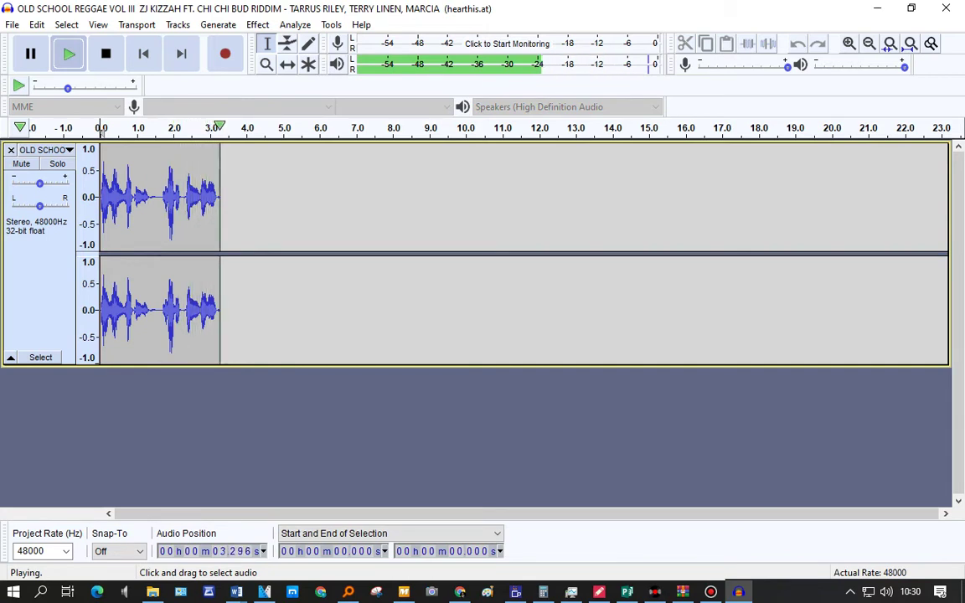
- Delete the second phrase of the clip, from about 1.69 seconds to its end
click(214, 210)
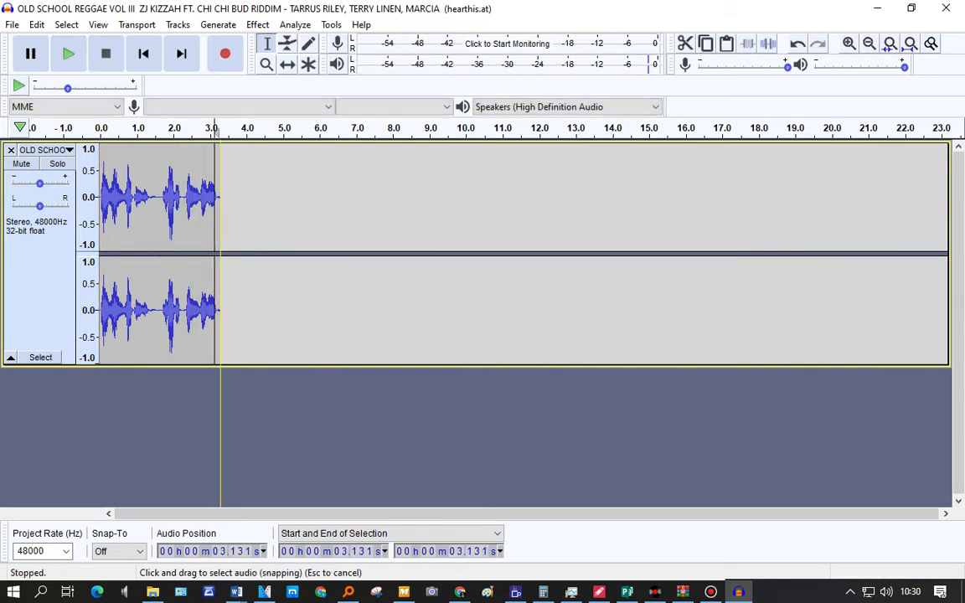
drag(214, 210, 162, 210)
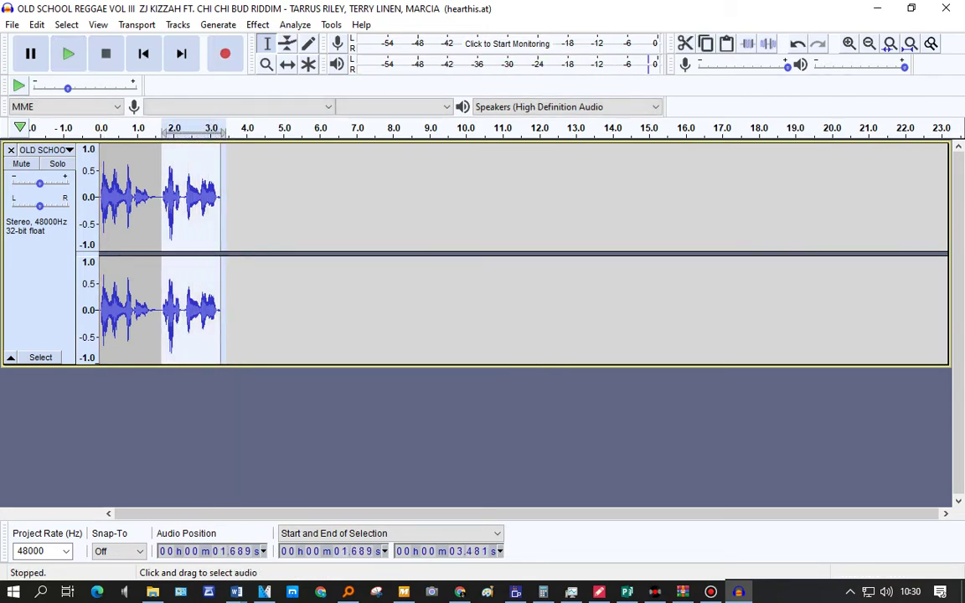
key(Delete)
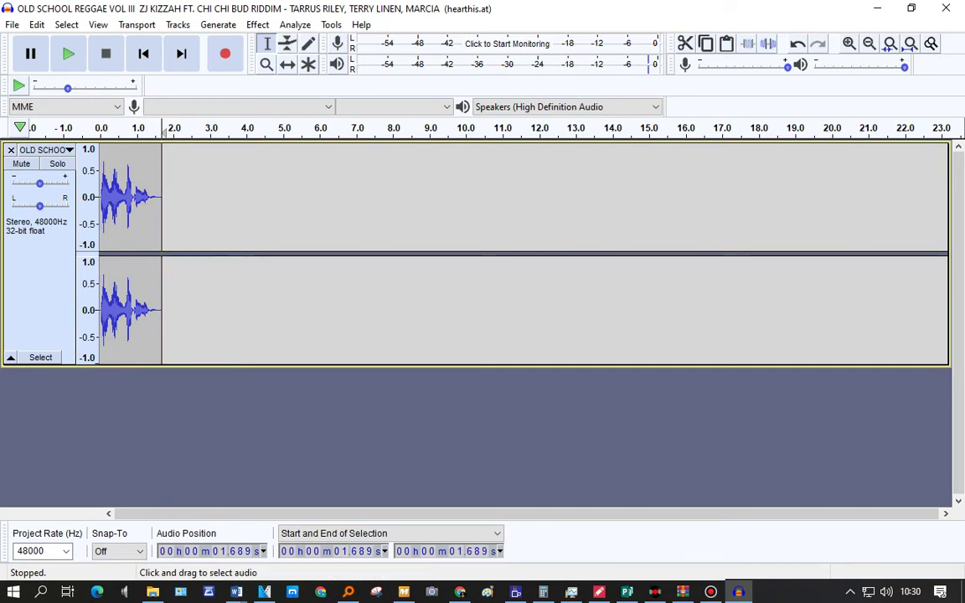
- Apply Bass and Treble to the whole clip with 5.0 dB bass, -2.0 dB treble and 0.0 dB volume
click(130, 210)
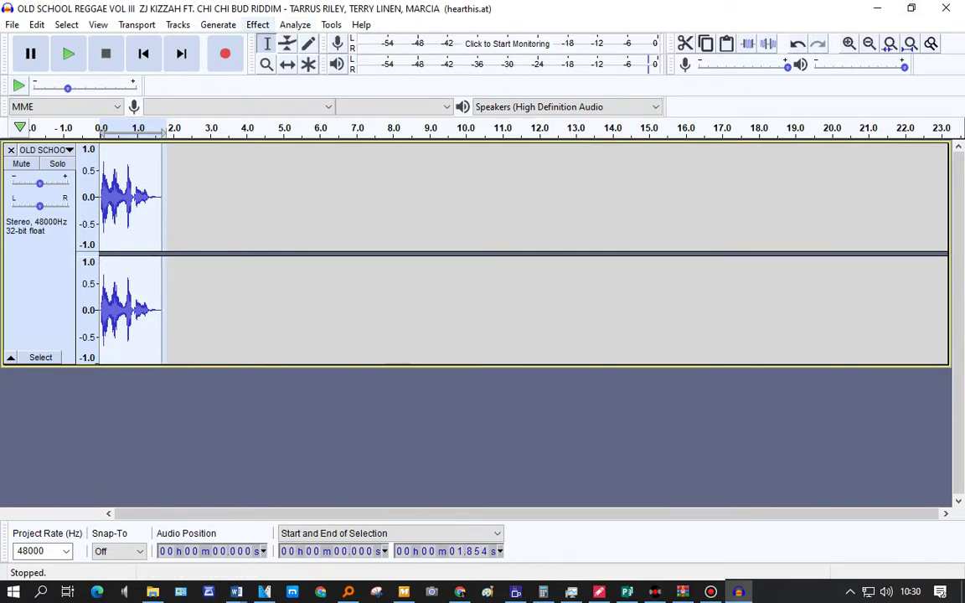
click(257, 25)
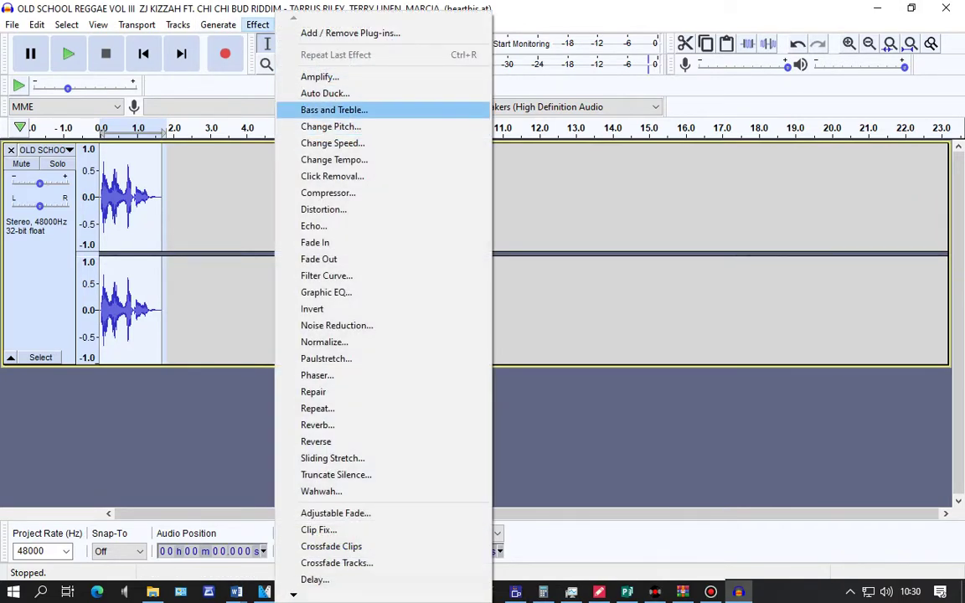
click(334, 110)
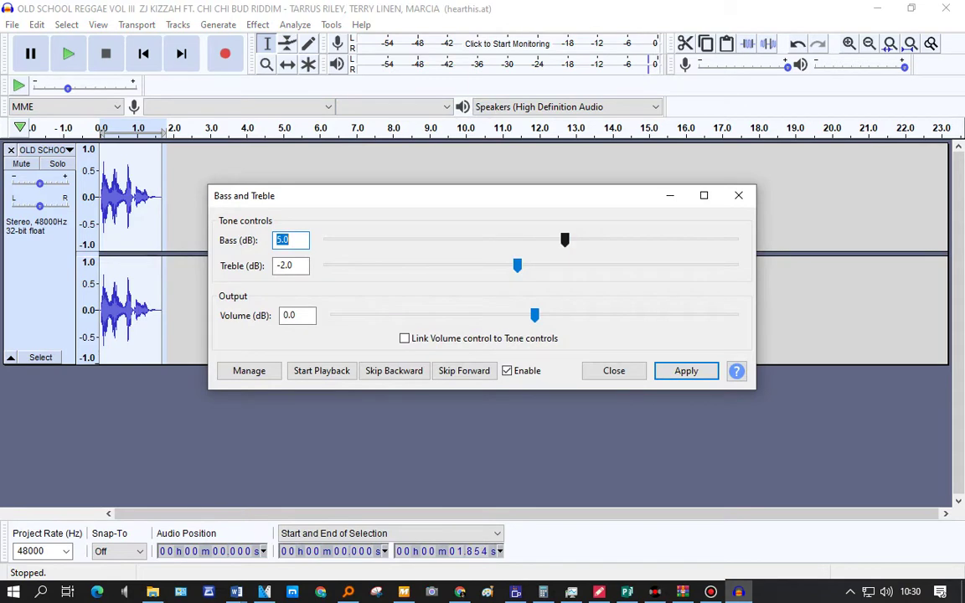
click(614, 370)
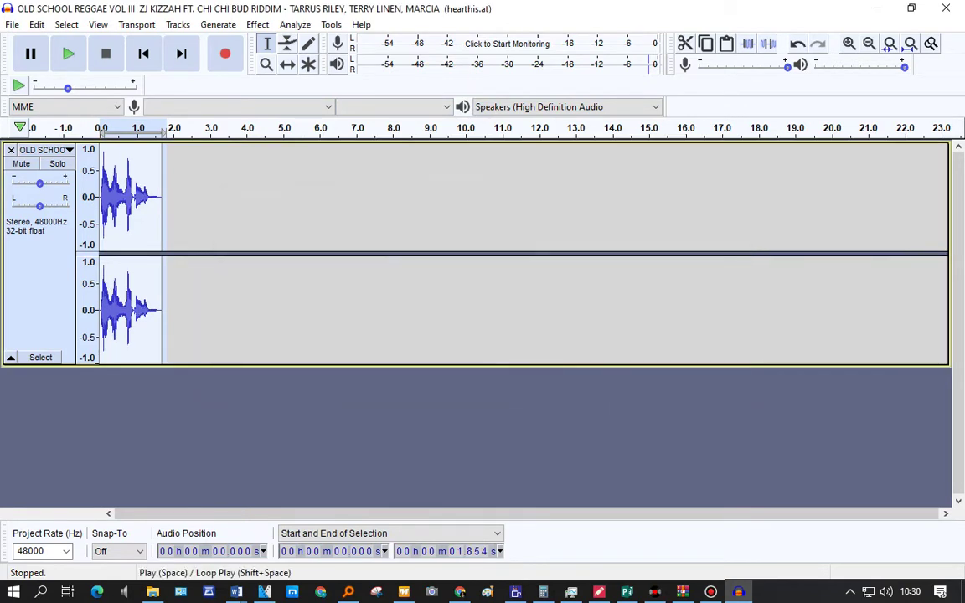
- Export the clip as a 320 kbps MP3 named "machete drop - vdj kizzah" in the Audacity folder, accepting the existing metadata tags
click(13, 24)
mouse_move(38, 134)
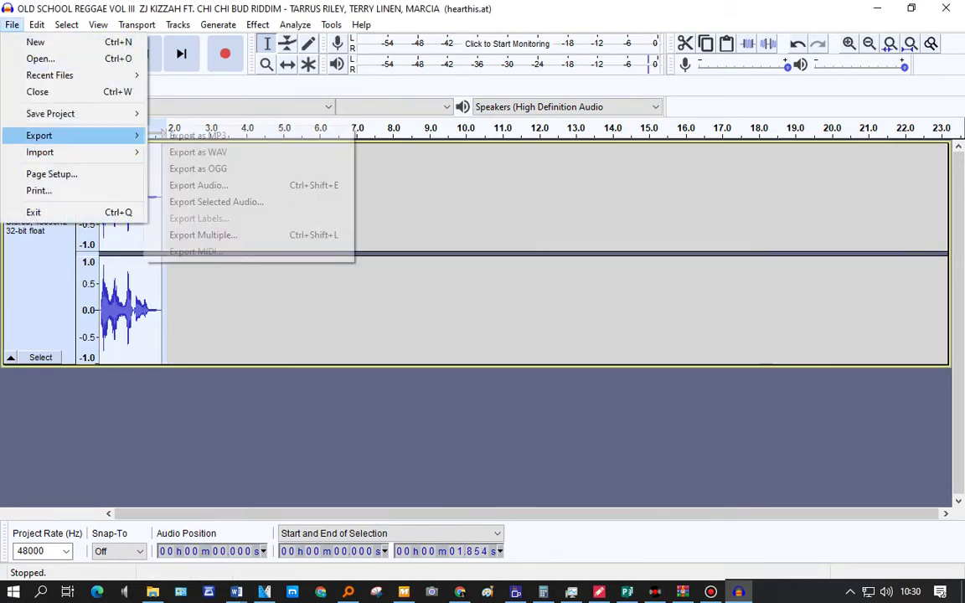
click(199, 136)
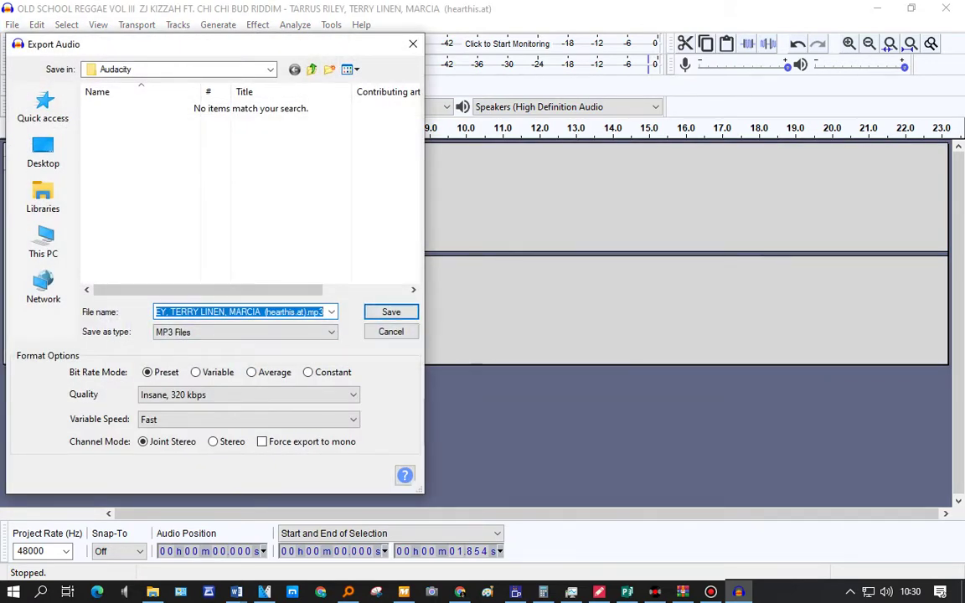
text(machete drop - vdj kizzah)
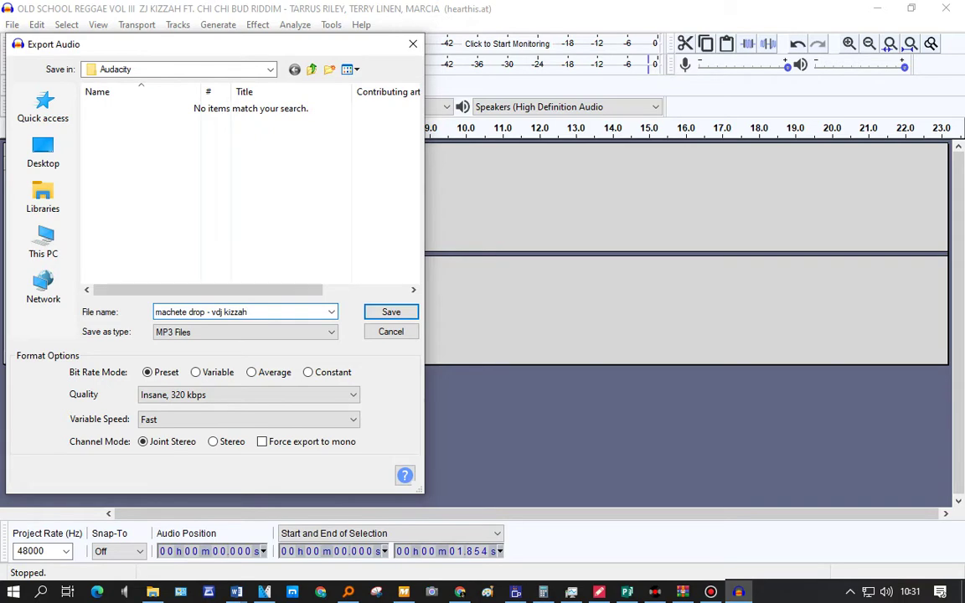
key(Return)
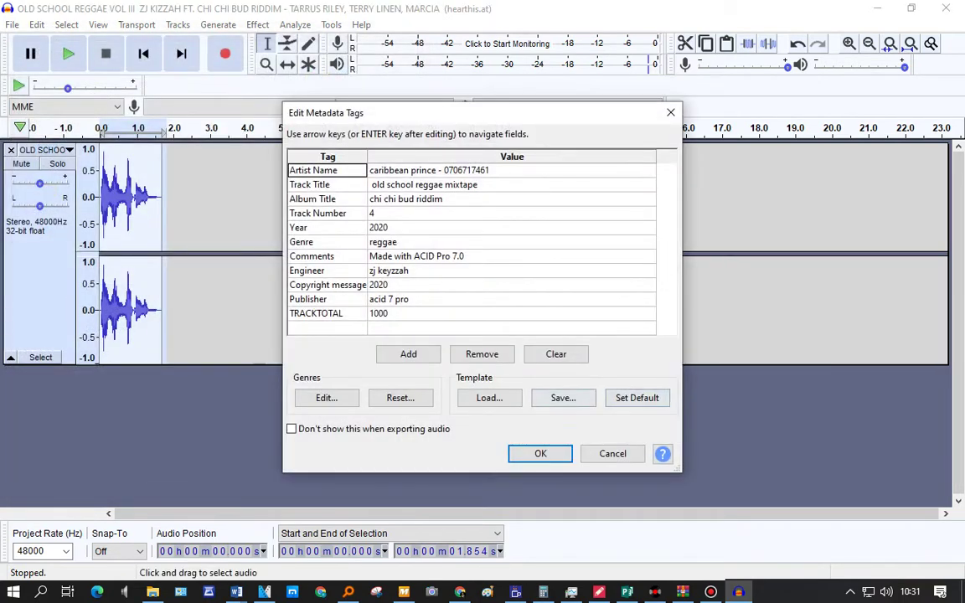
key(Return)
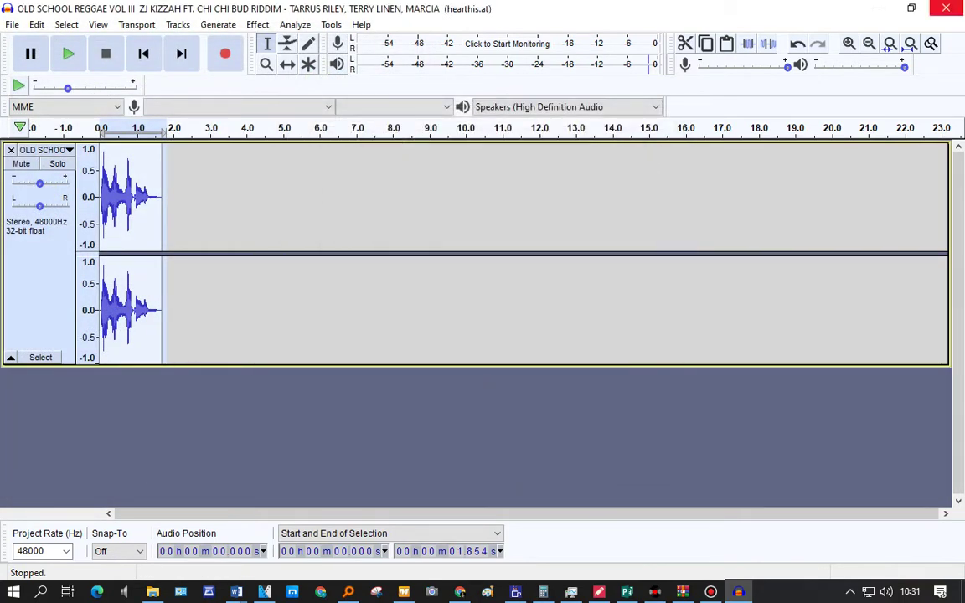
- Minimize Audacity and switch back to VirtualDJ
click(877, 7)
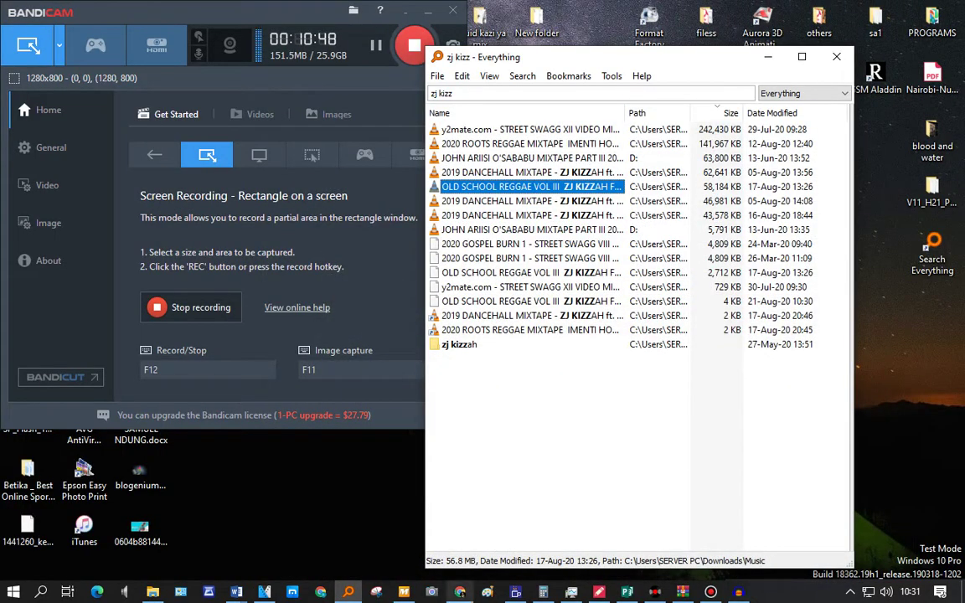
mouse_move(655, 592)
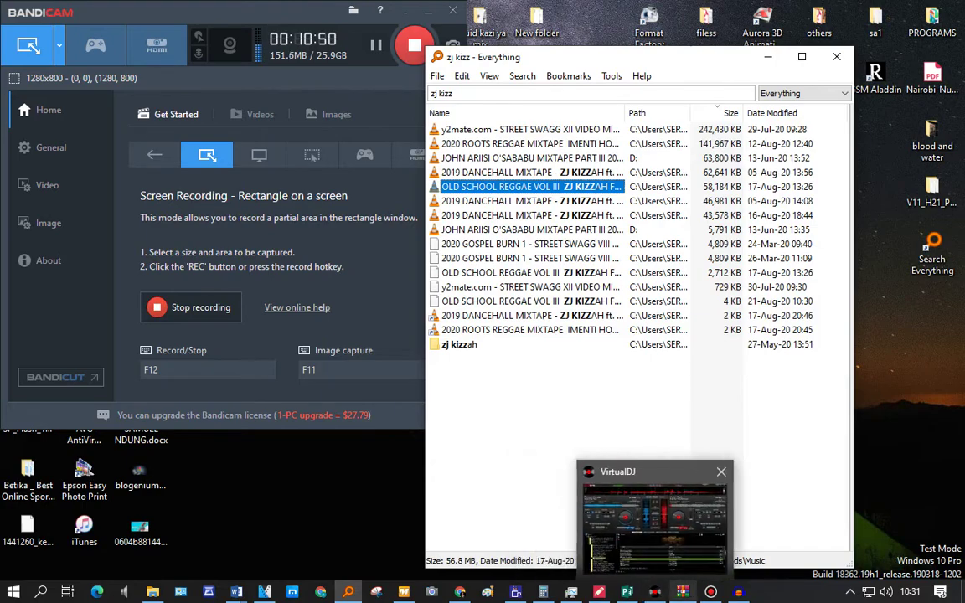
click(597, 523)
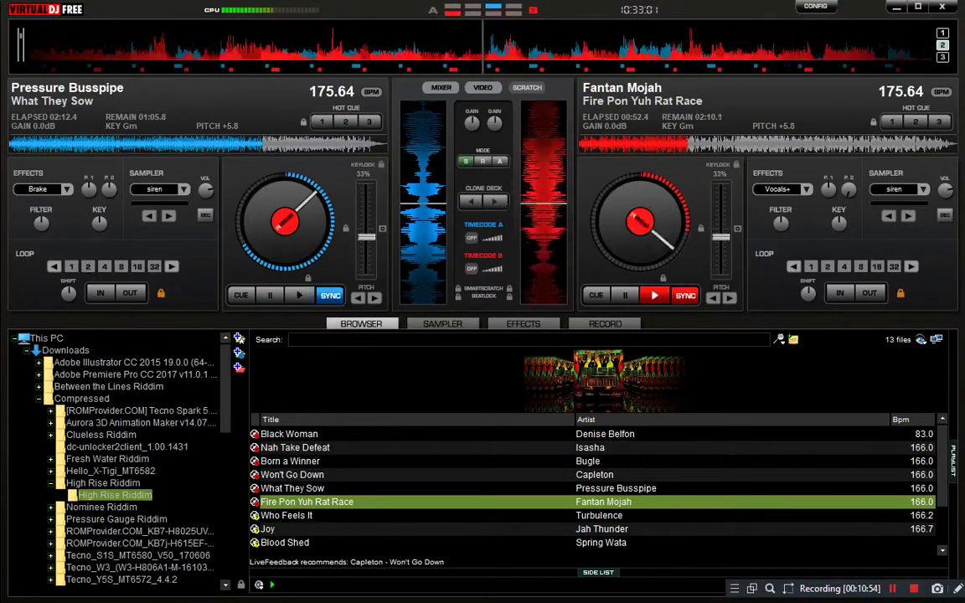
- Load "machete drop - vdj kizzah" from the Audacity documents folder into the sampler's "saxo" slot and play the sample
click(443, 325)
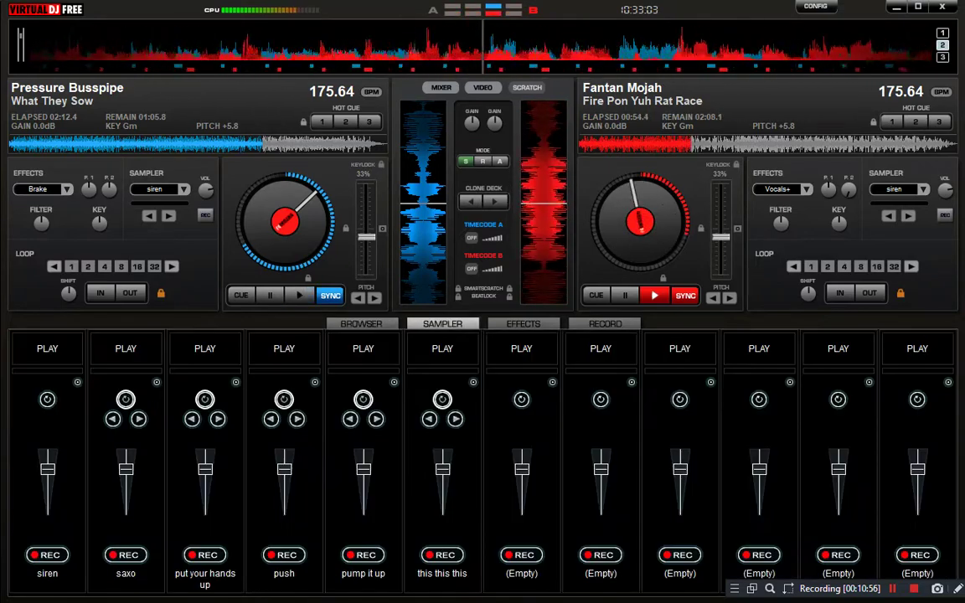
click(157, 382)
click(198, 388)
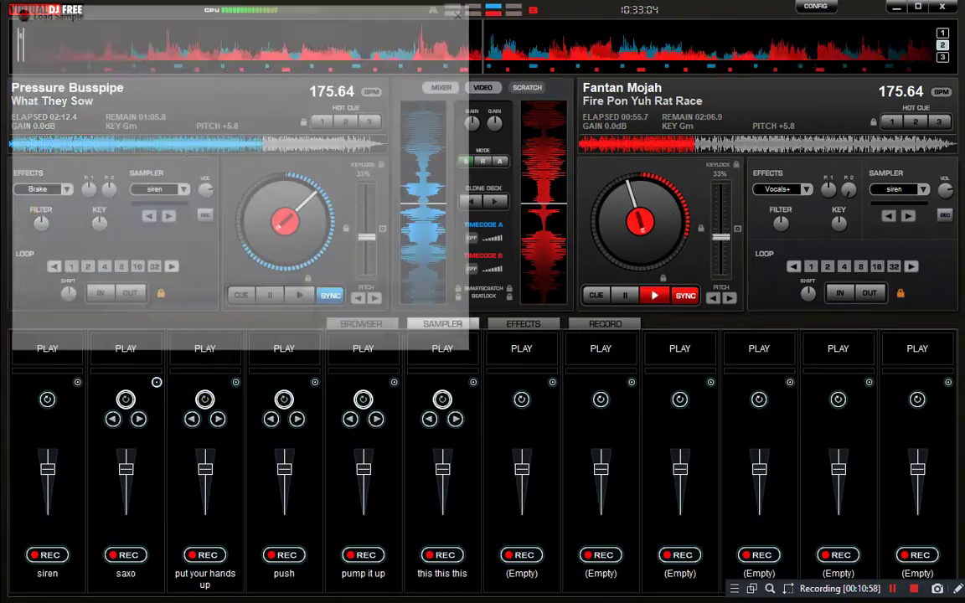
click(69, 166)
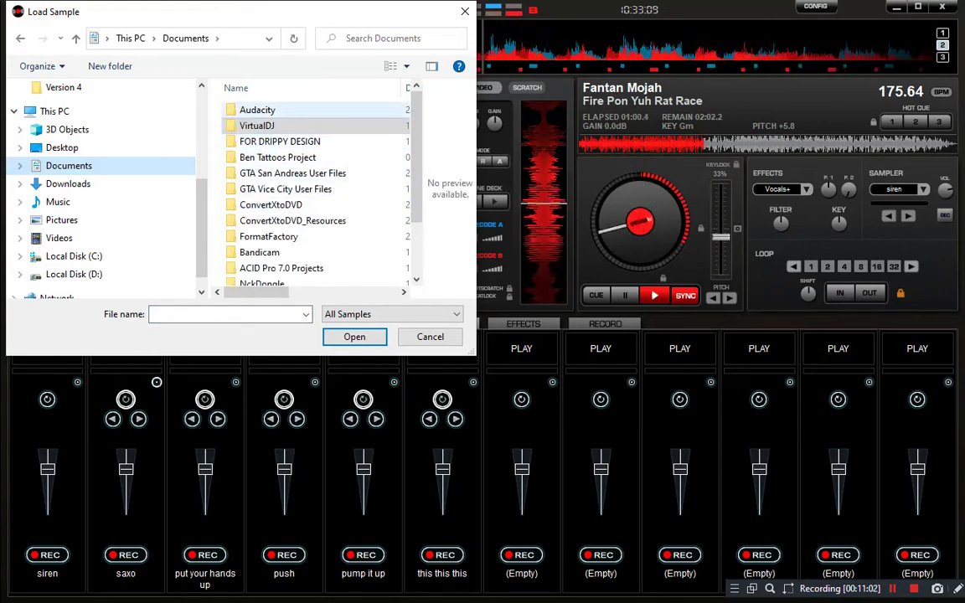
double_click(257, 110)
double_click(264, 111)
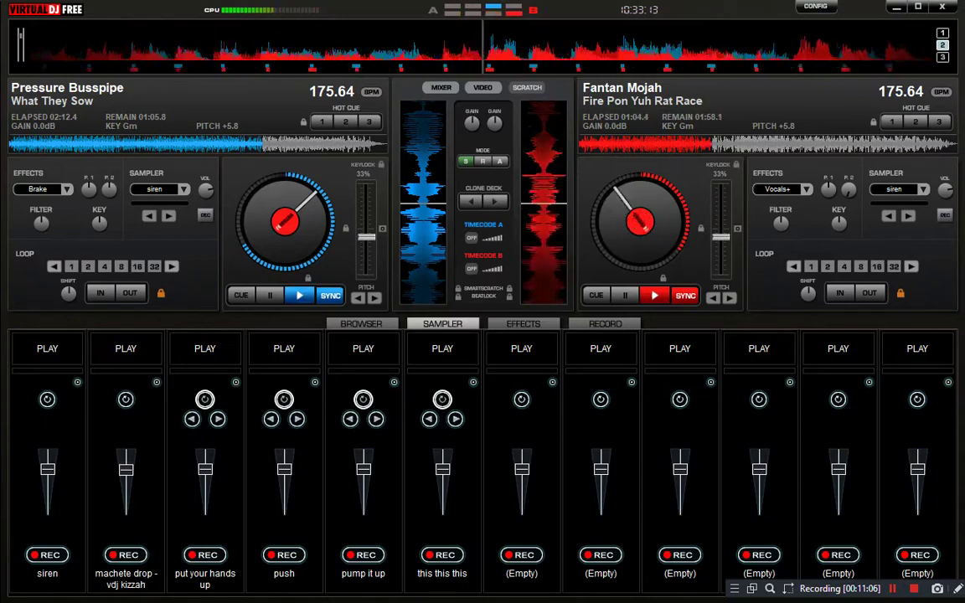
click(113, 353)
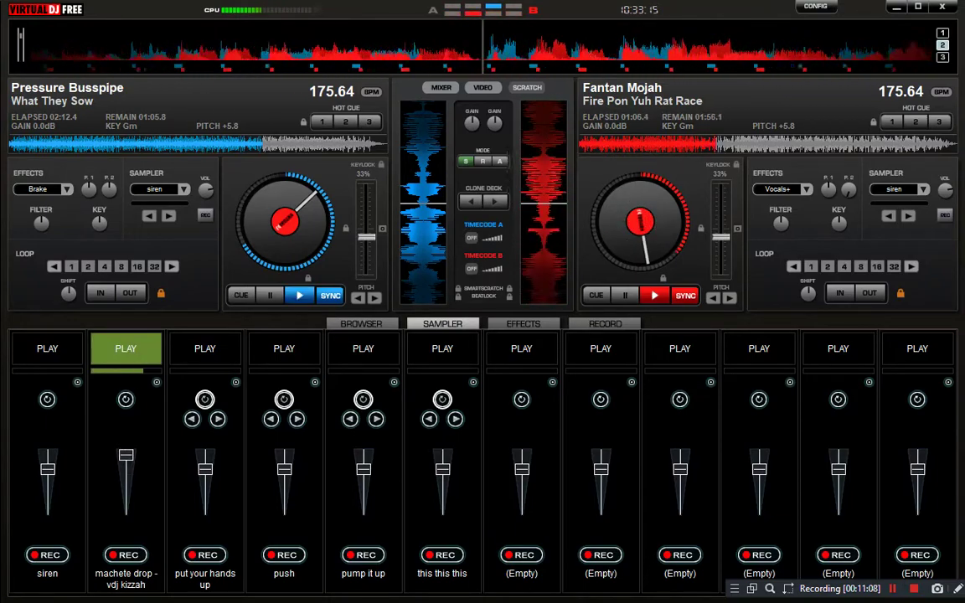
- Load "Who Feels It" from the track browser and play it on deck A, and turn on deck B's Vocals+ effect
click(361, 323)
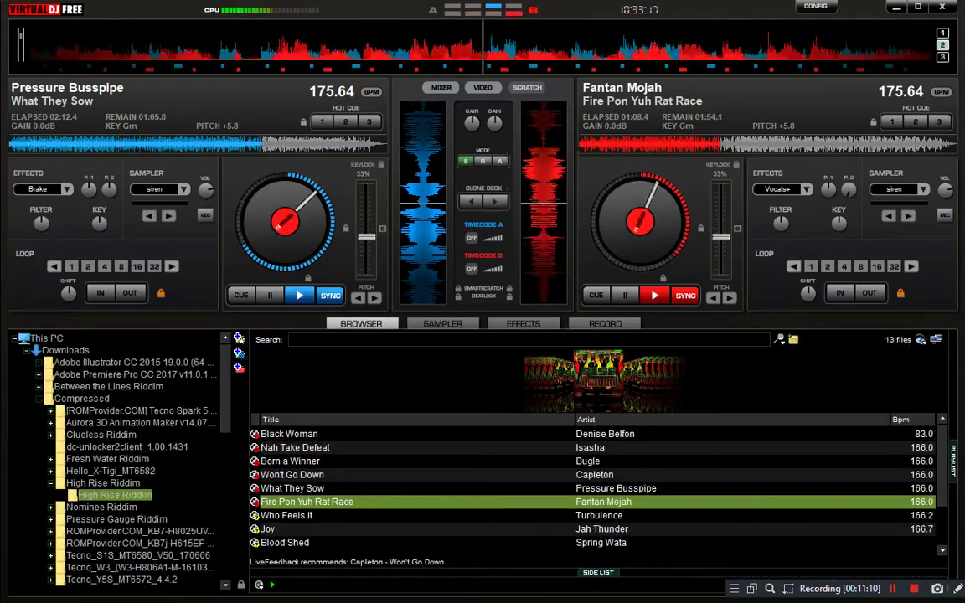
drag(287, 515, 285, 222)
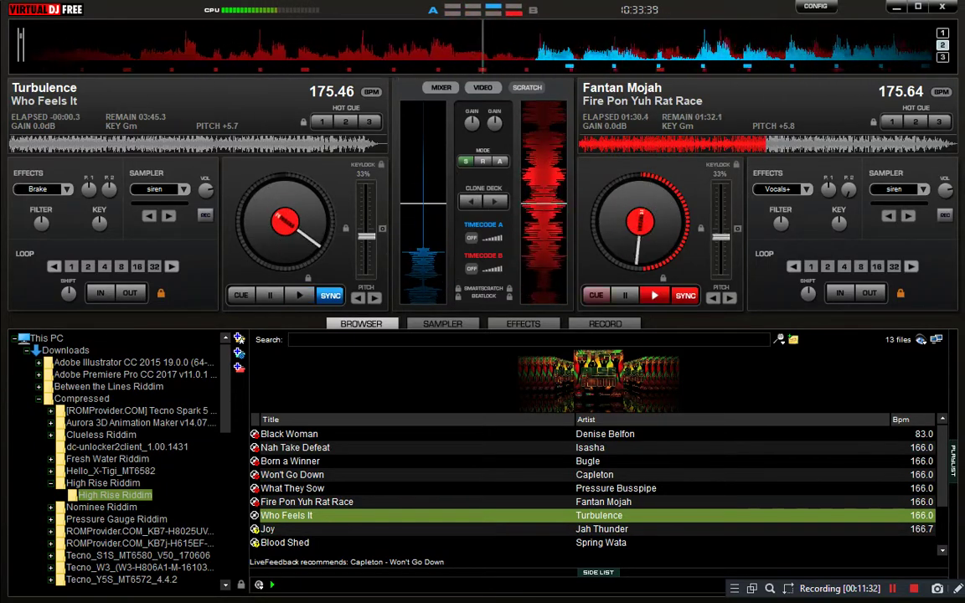
click(441, 87)
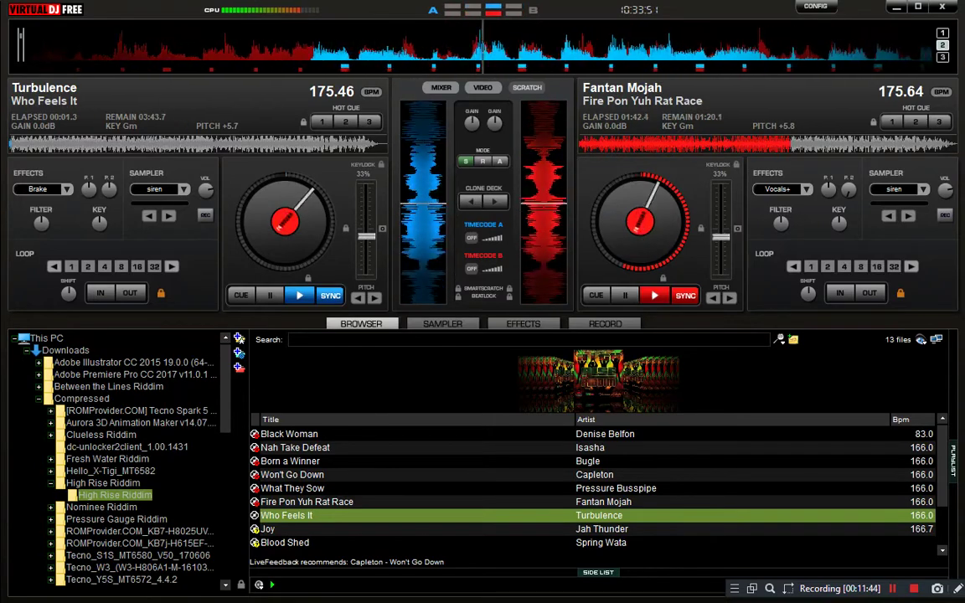
key(e)
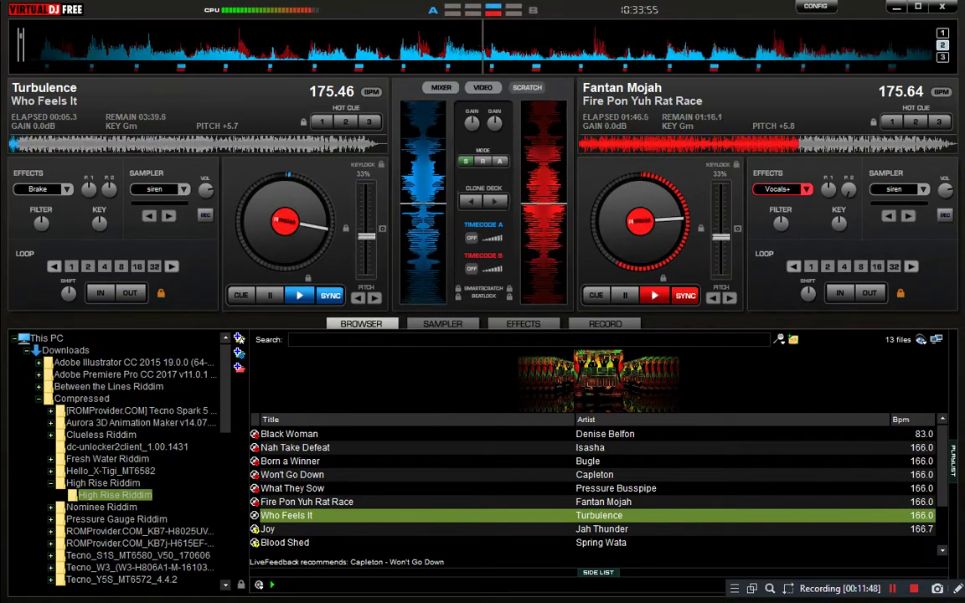
- Set a 1-beat loop on deck B and lower deck B's volume fully in the mixer
click(811, 267)
click(441, 88)
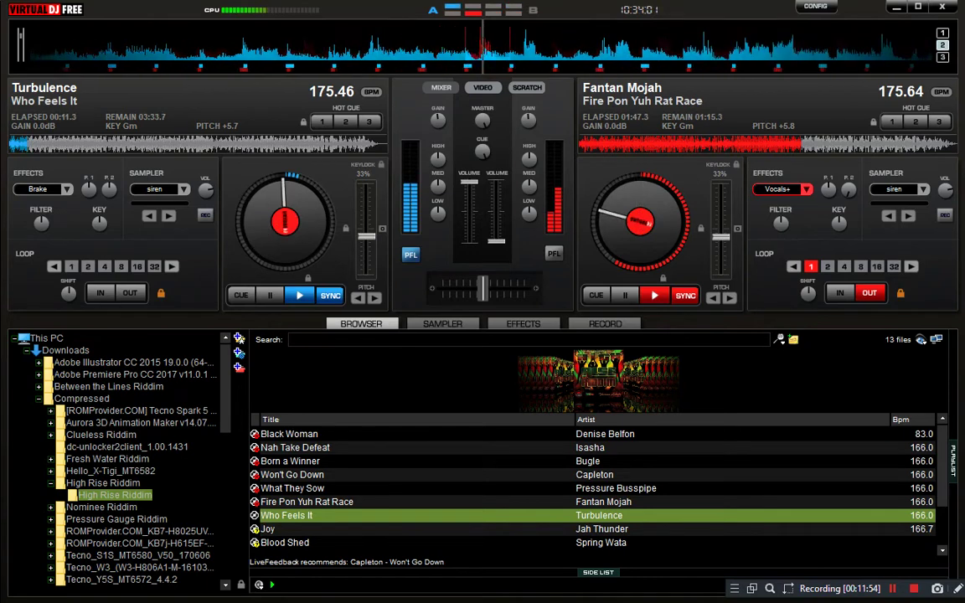
- Load "Joy" onto deck B and set the volume faders of both decks to full
scroll(594, 488, down, 1)
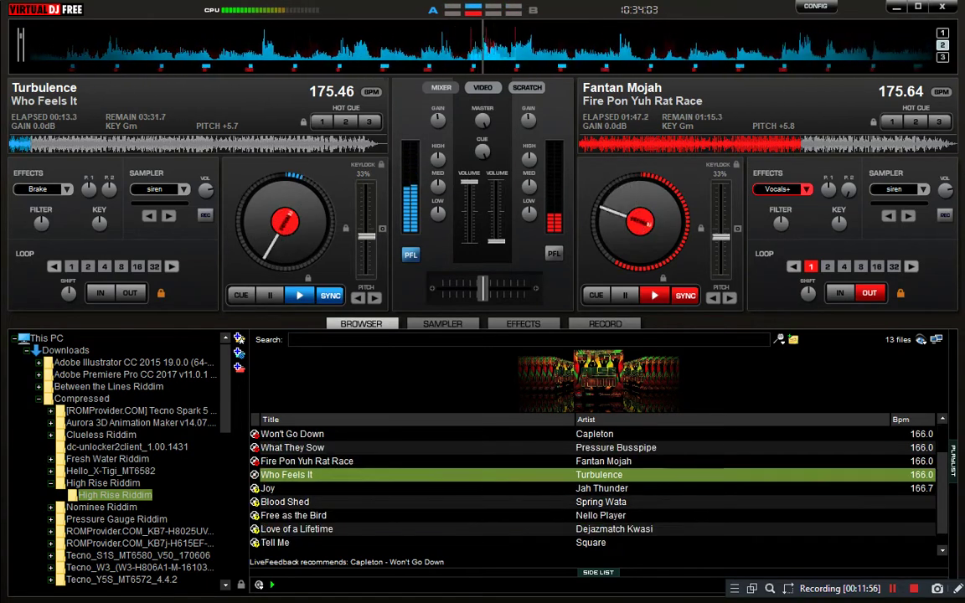
double_click(599, 489)
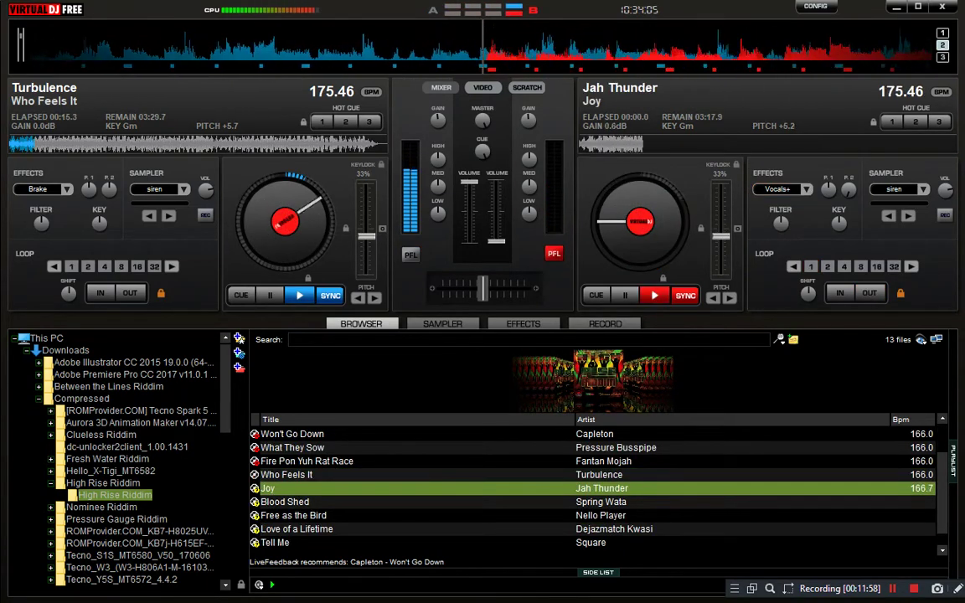
drag(496, 241, 469, 241)
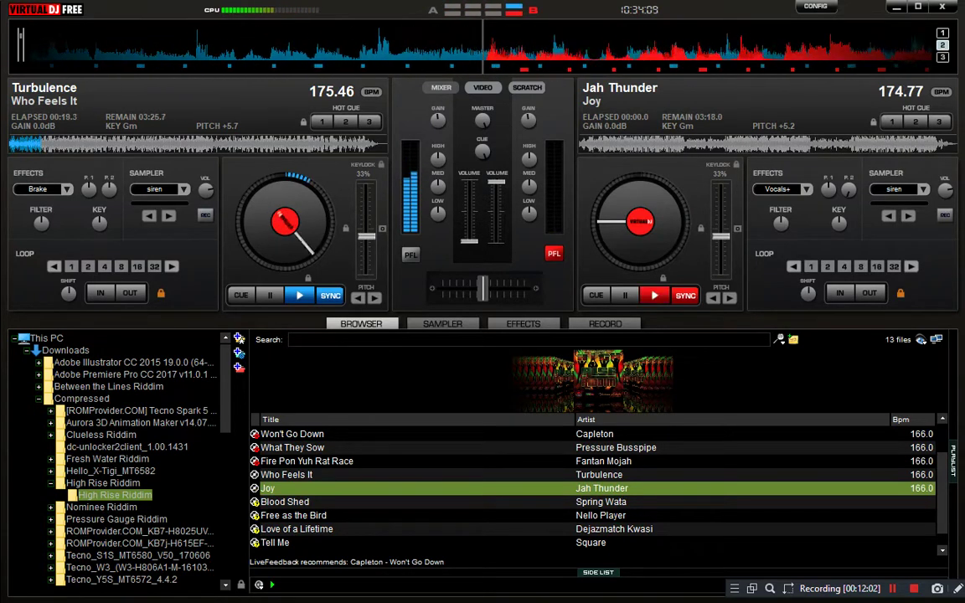
drag(469, 200, 470, 182)
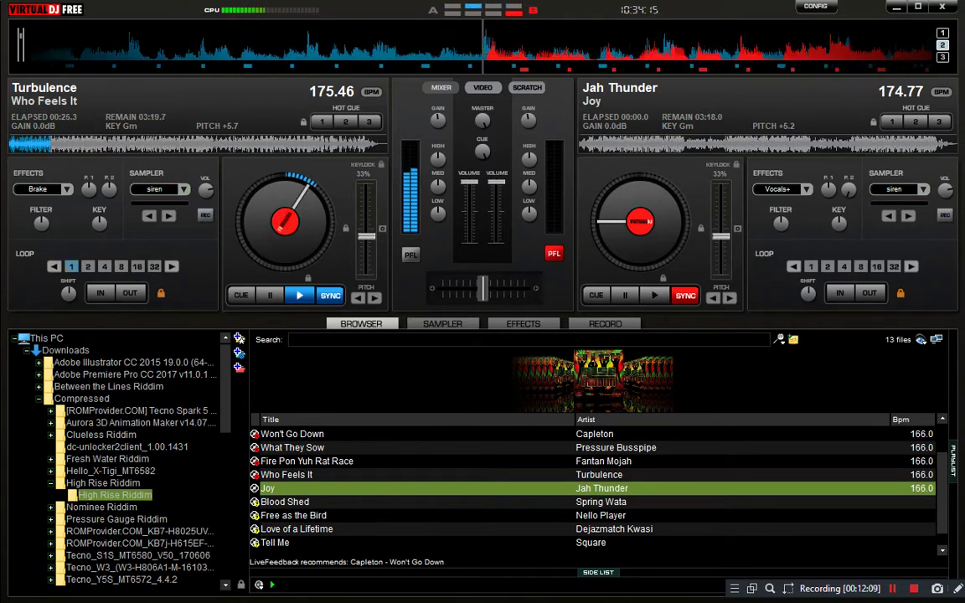
- Play "Joy" from its start on deck B and take deck A out with the Brake effect and a 1-beat loop
click(67, 189)
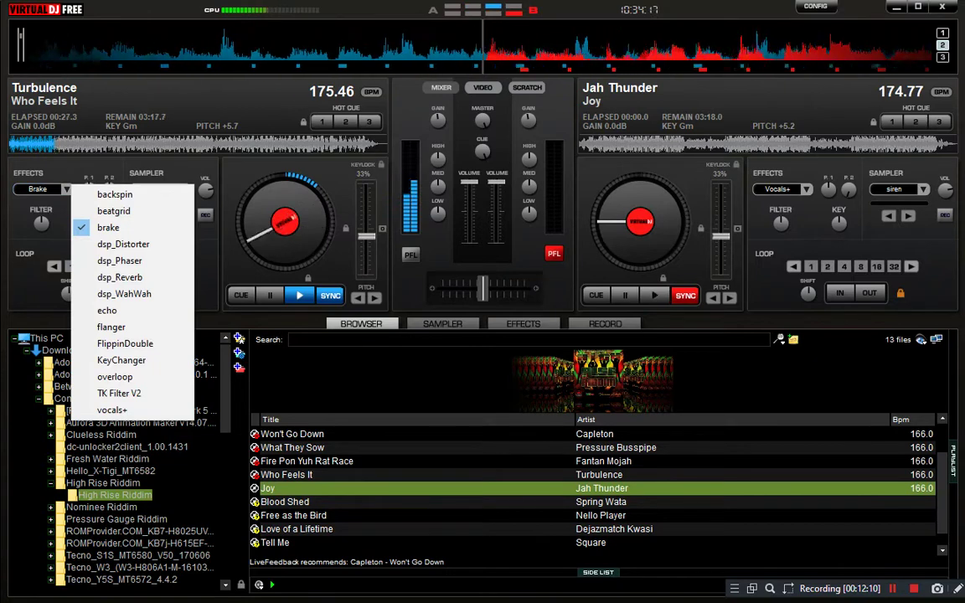
click(43, 190)
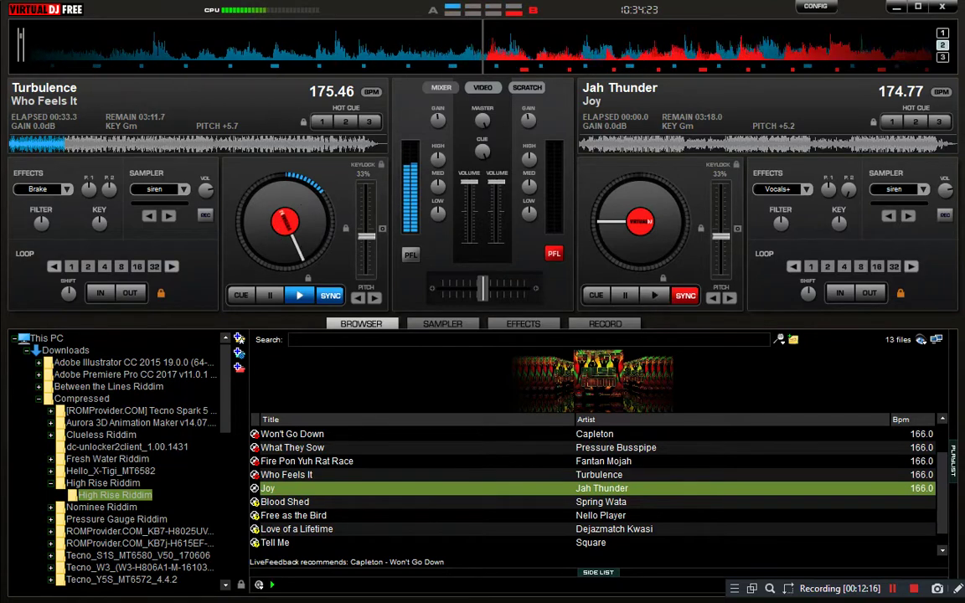
click(527, 88)
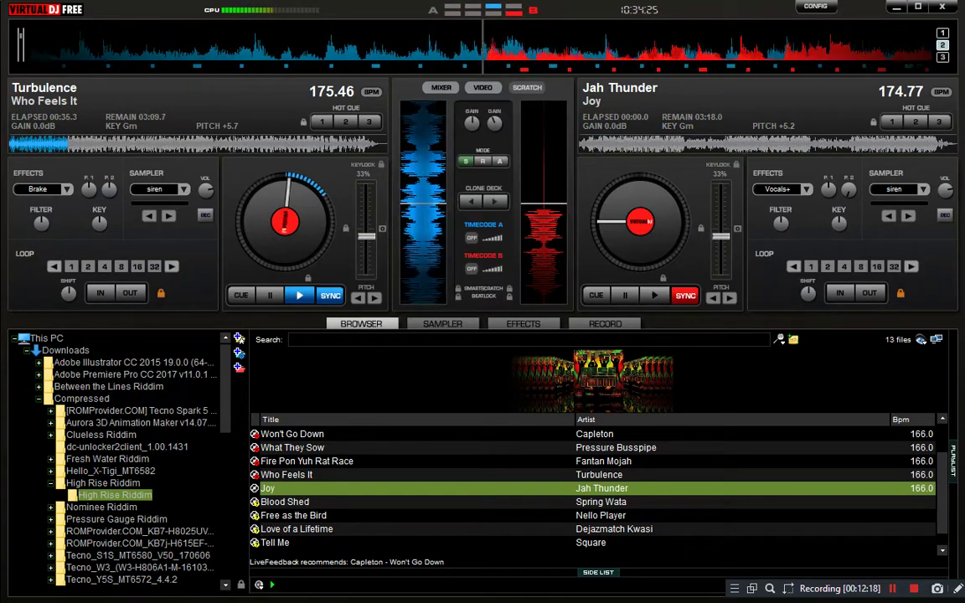
drag(544, 225, 543, 202)
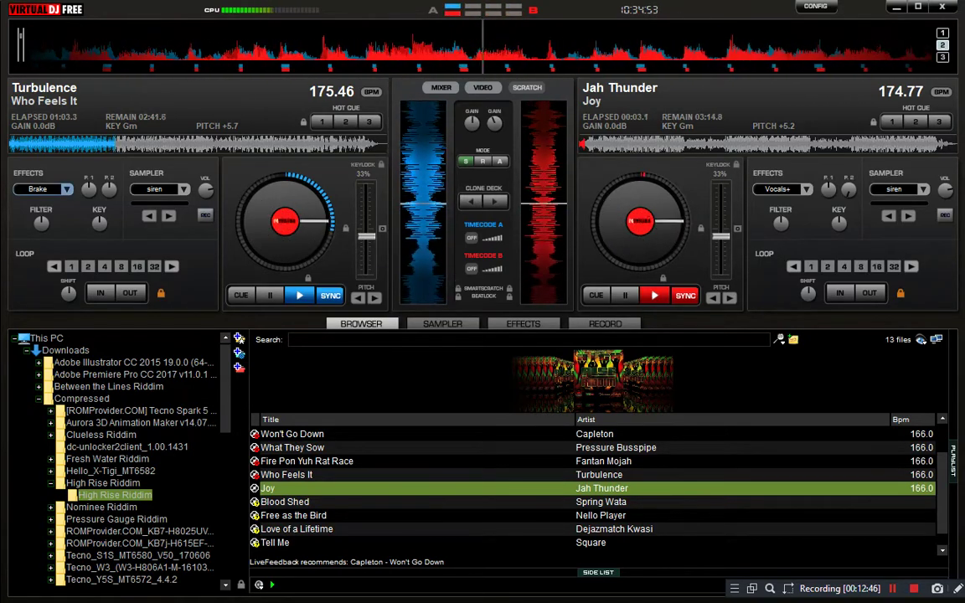
click(72, 267)
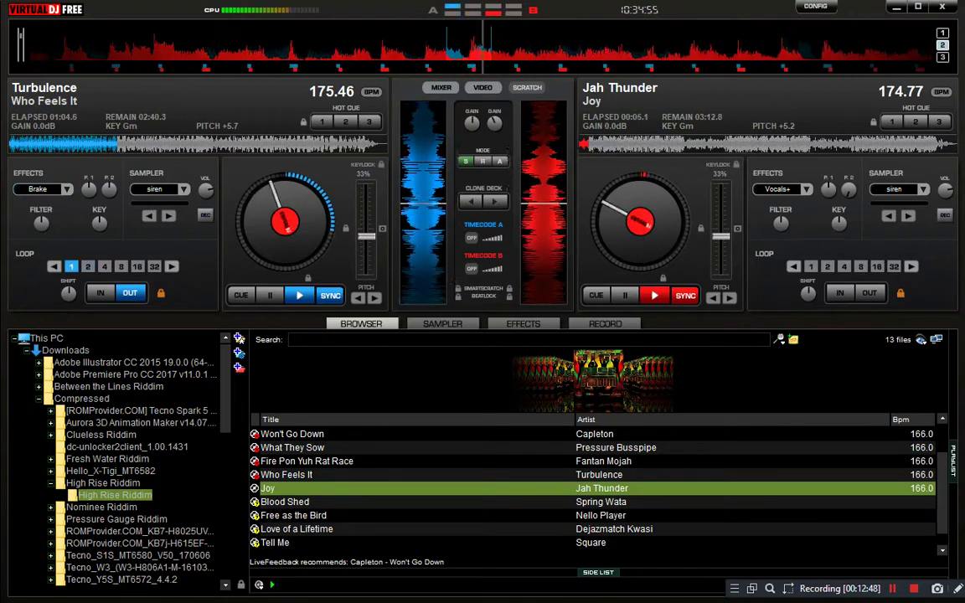
- Load "Blood Shed" onto deck A, cue it at its first beat by scratching, and play it
click(441, 87)
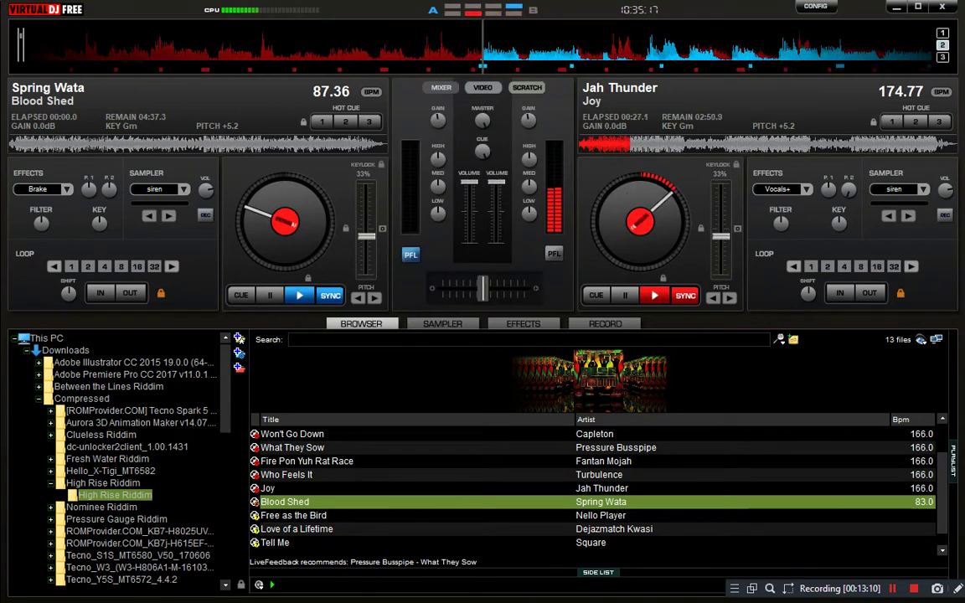
click(527, 87)
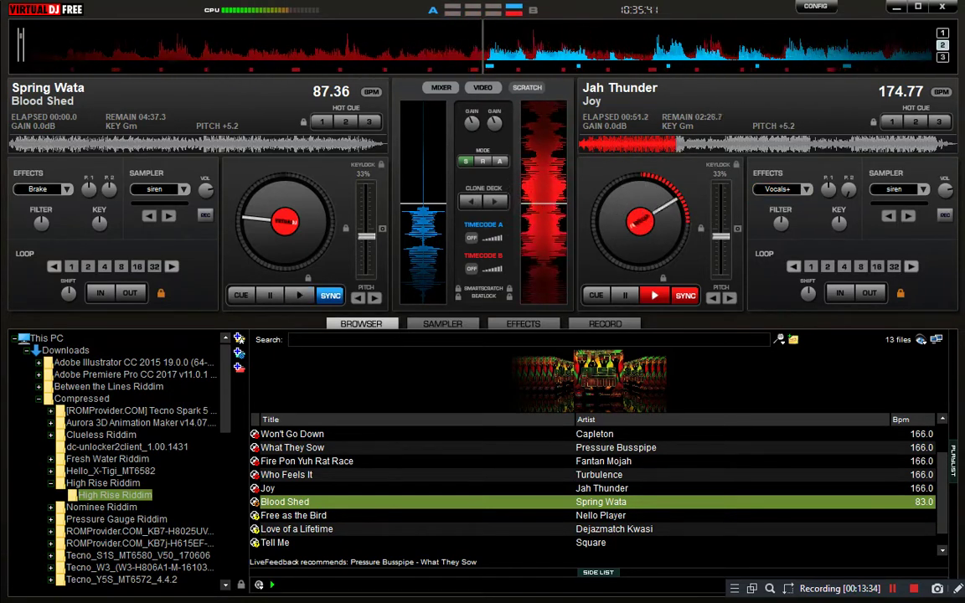
drag(243, 218, 266, 184)
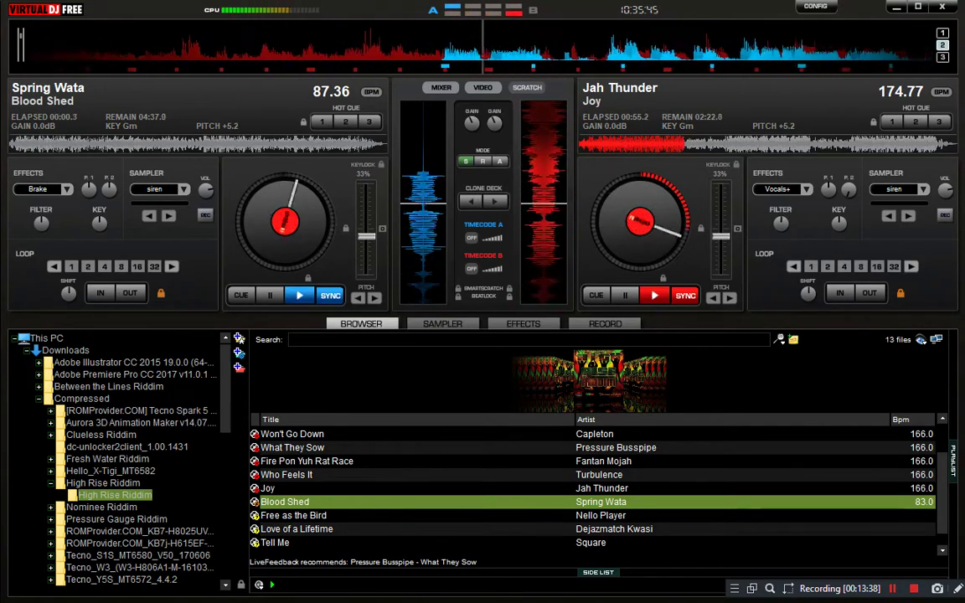
- Fade out deck B with the Vocals+ effect on, a 1-beat loop and the volume fully lowered
click(777, 190)
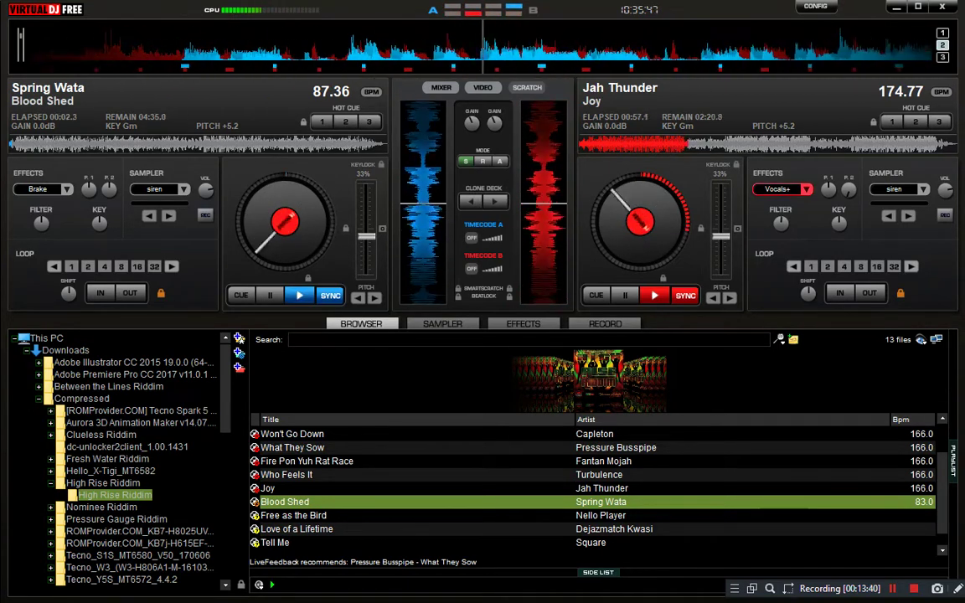
click(440, 88)
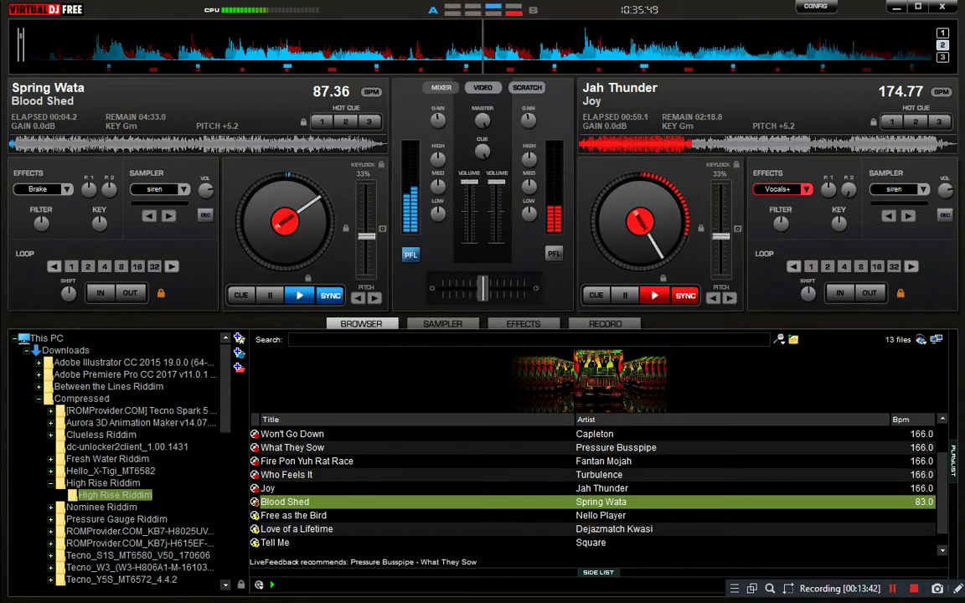
click(811, 266)
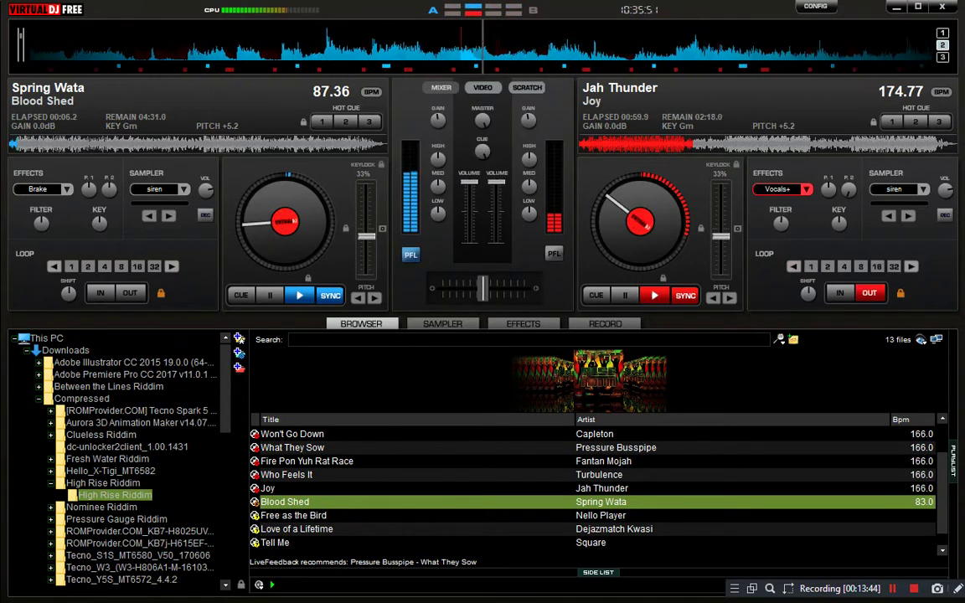
drag(497, 182, 496, 233)
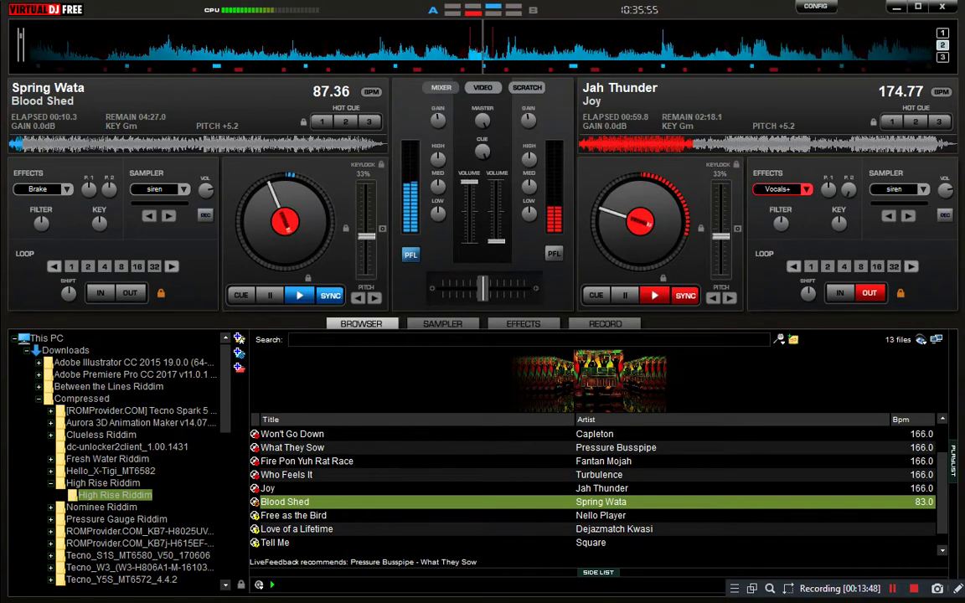
- Load "Free as the Bird" onto deck B, play it from its start, and take deck A out with the Brake effect
click(294, 516)
double_click(293, 515)
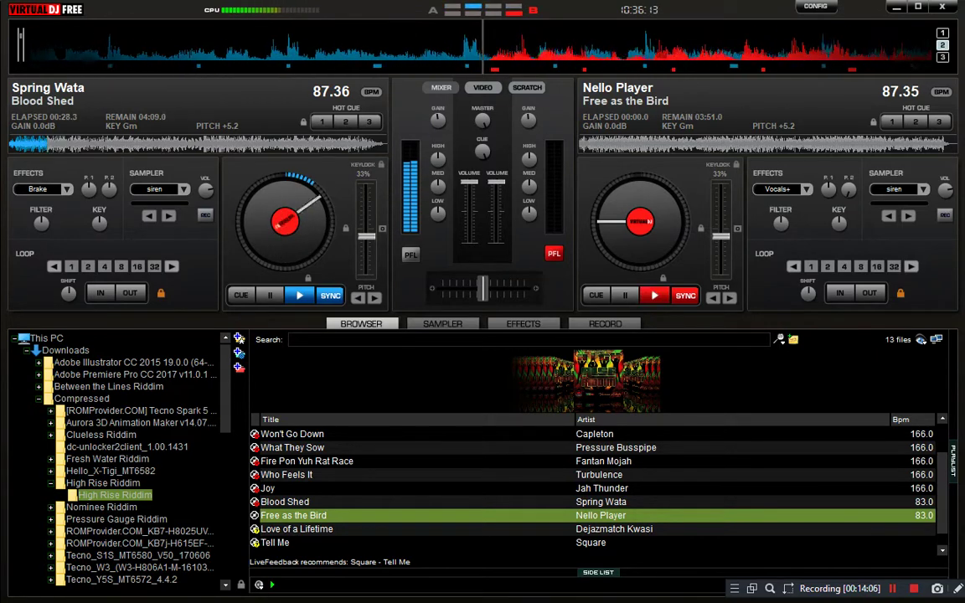
click(527, 87)
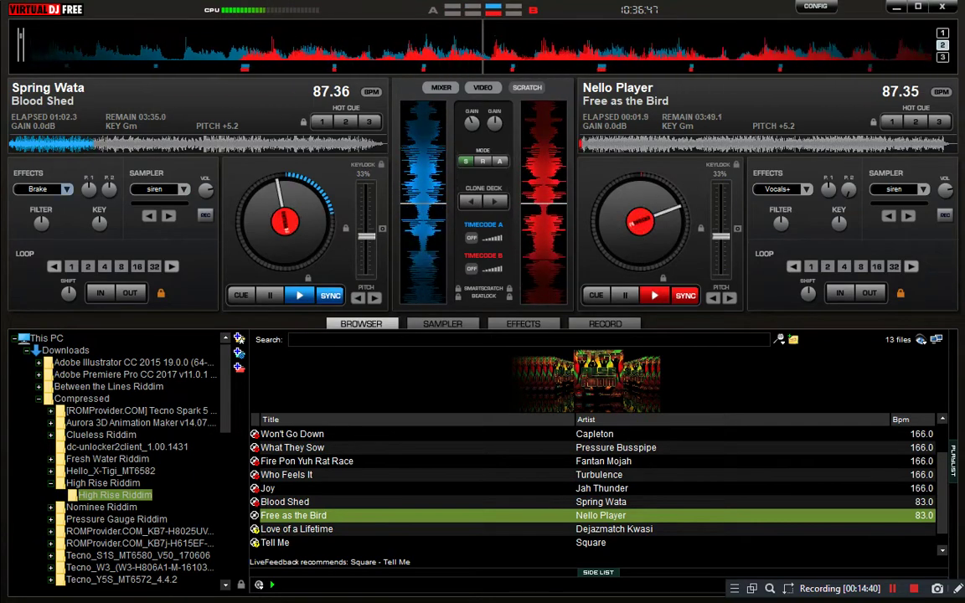
click(65, 189)
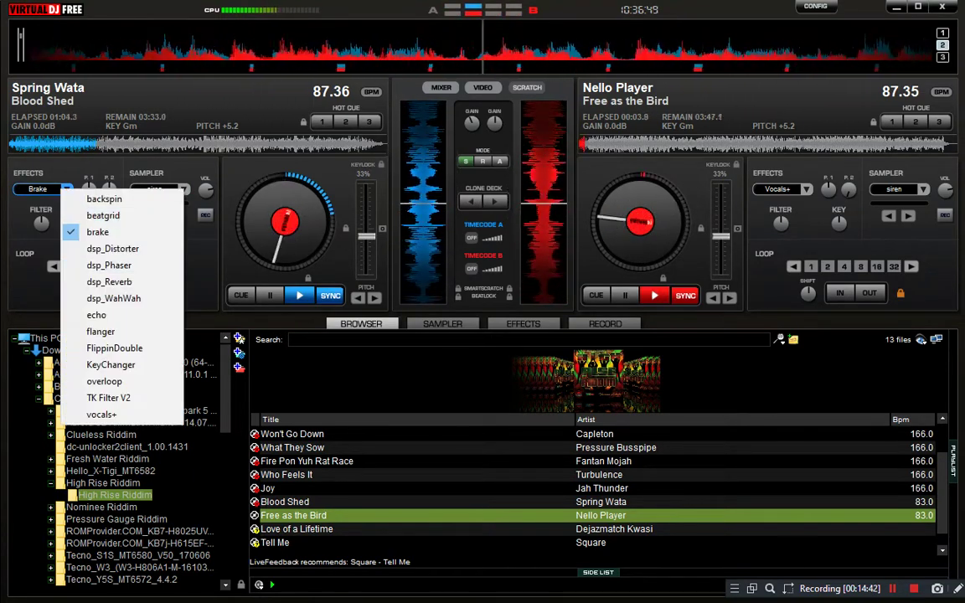
click(98, 232)
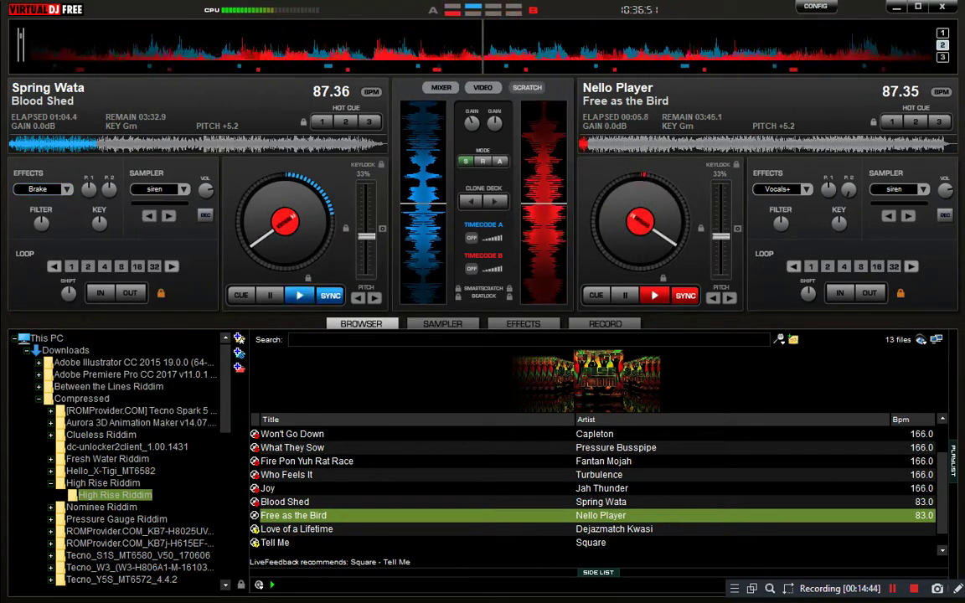
- Load "Love of a Lifetime" onto deck A and play it, then cut deck B out with Vocals+ on
double_click(297, 529)
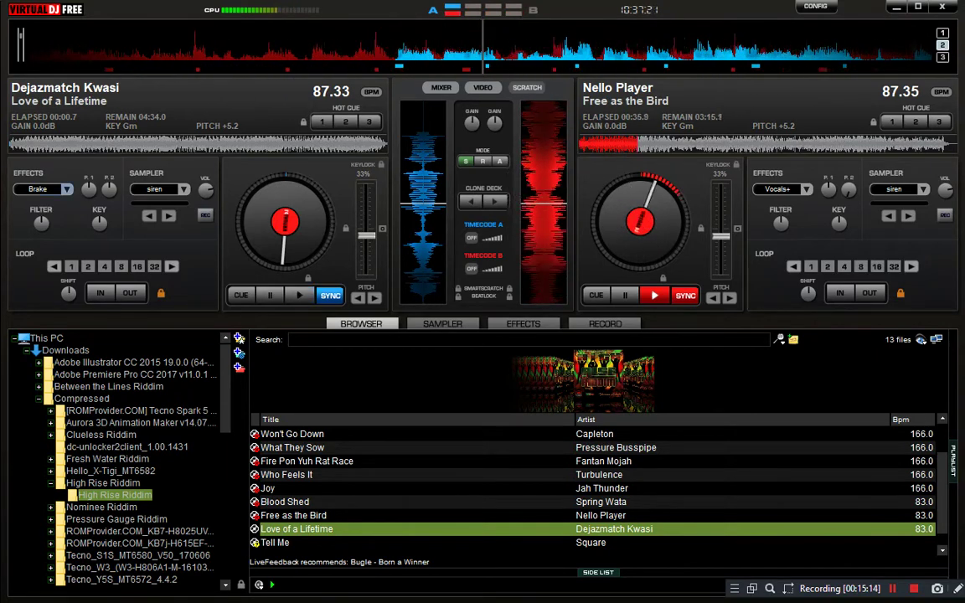
key(space)
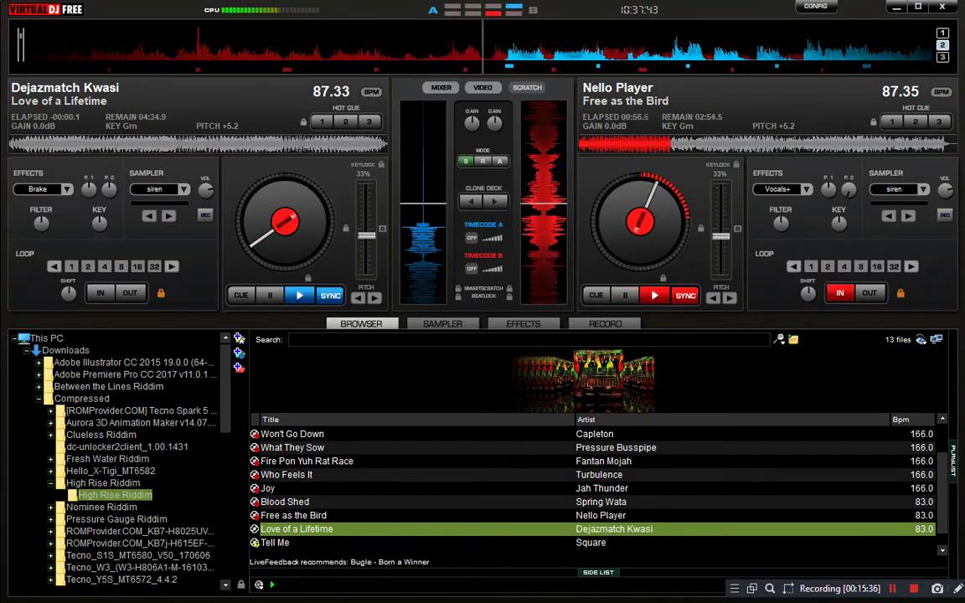
key(space)
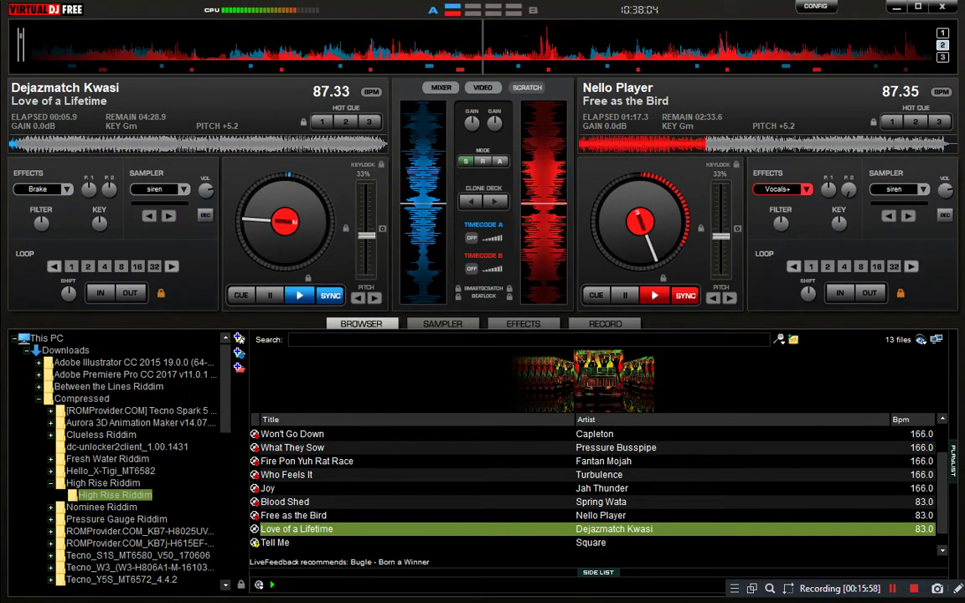
key(space)
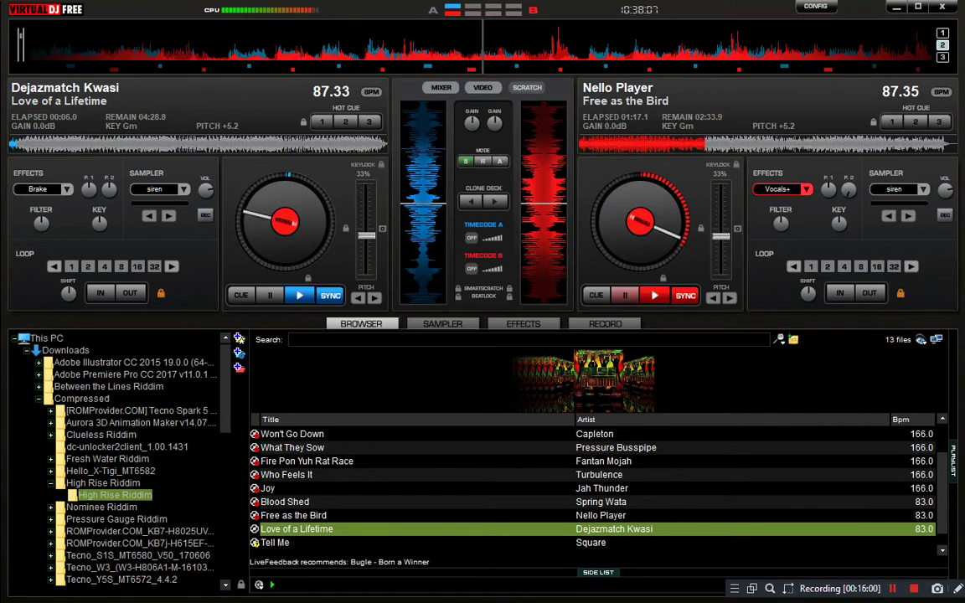
key(space)
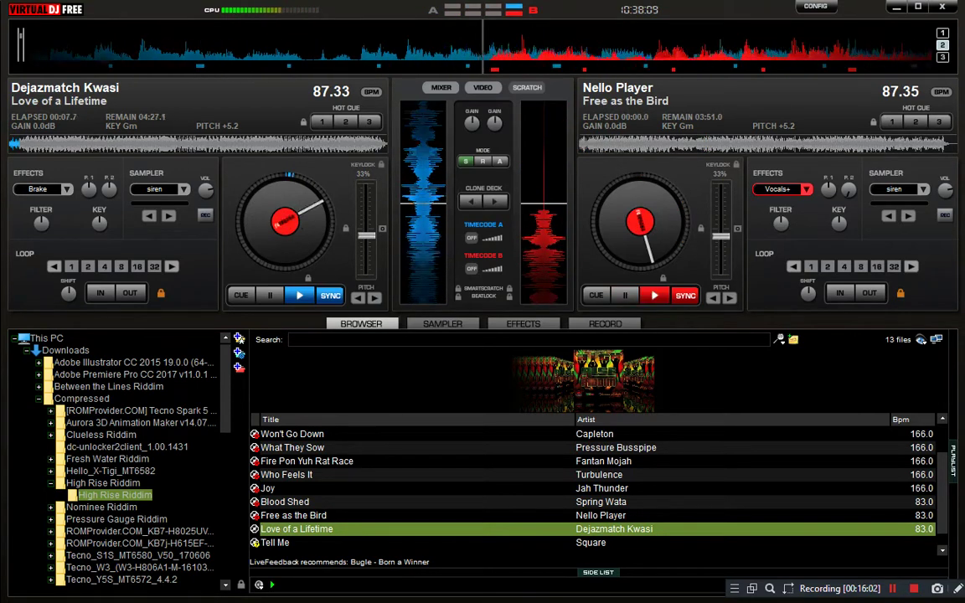
- Load "Tell Me" onto deck B and repeatedly start it from its first beat
key(Down)
key(Return)
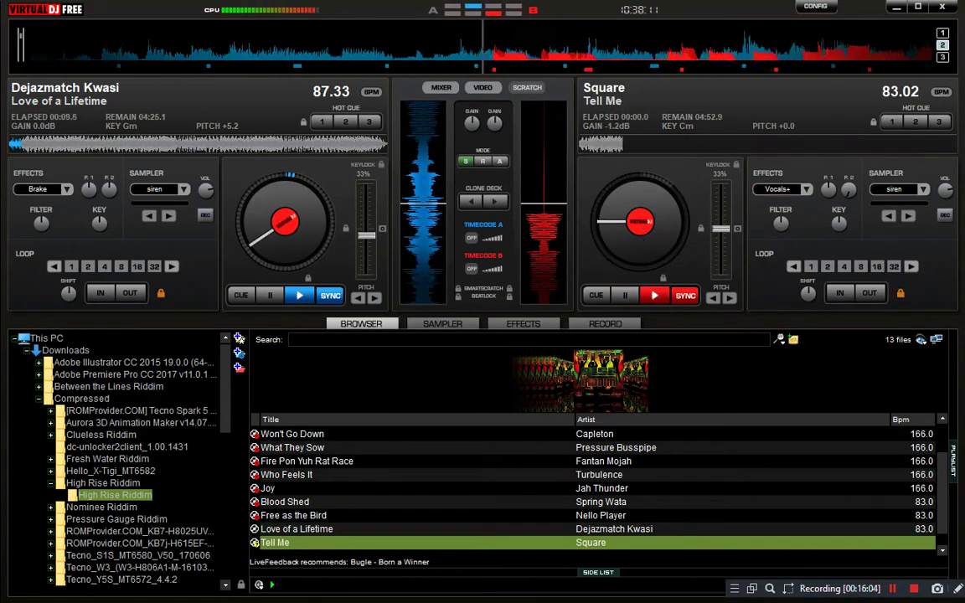
key(space)
key(space)
key(space)
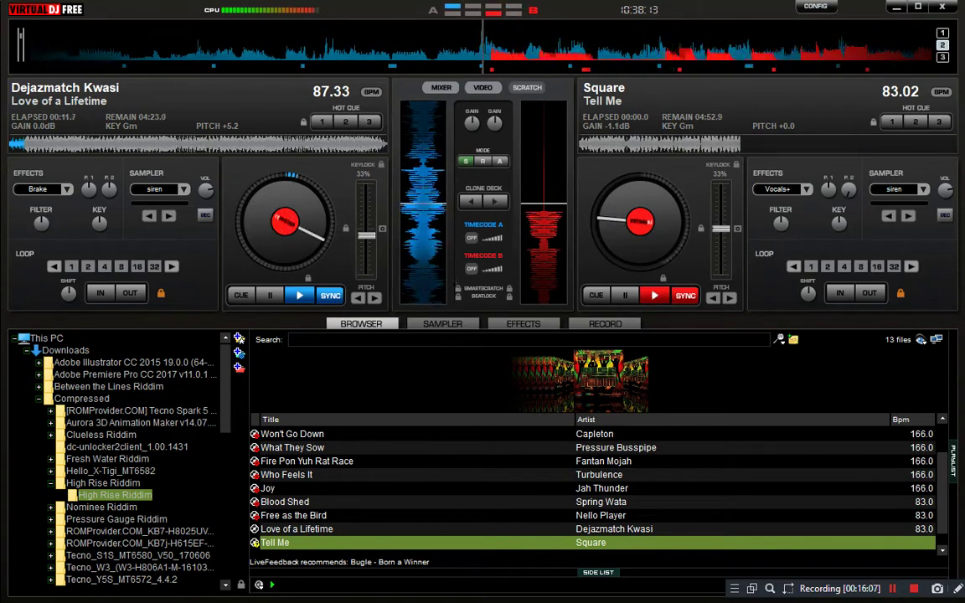
- Clone deck A's "Love of a Lifetime" onto deck B and pause the cloned track
click(496, 202)
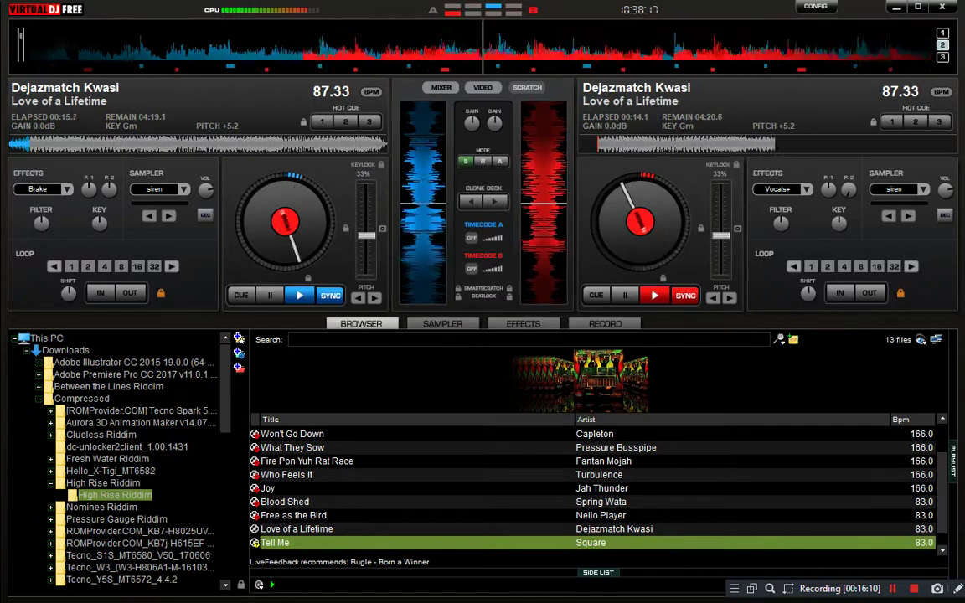
key(space)
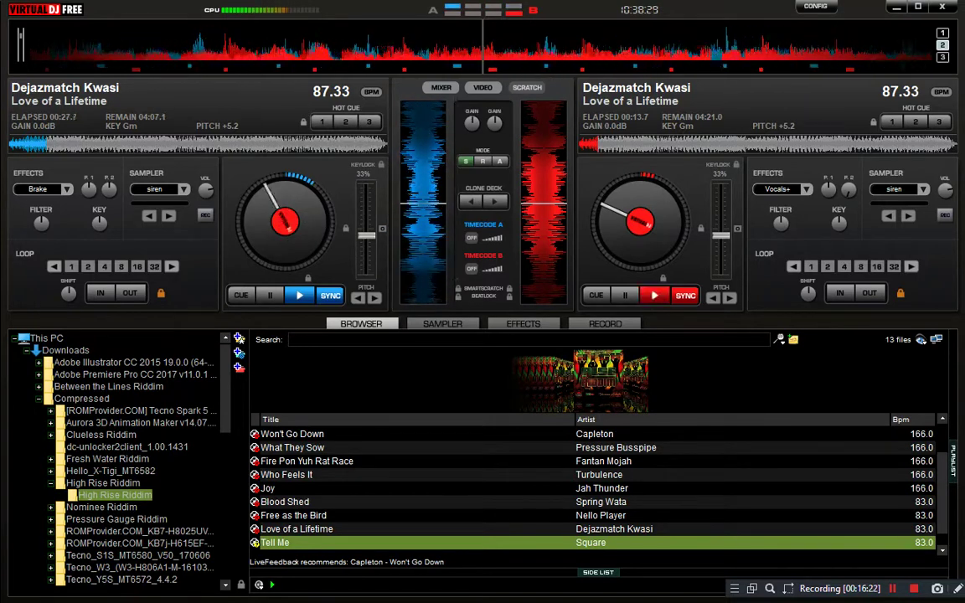
click(441, 88)
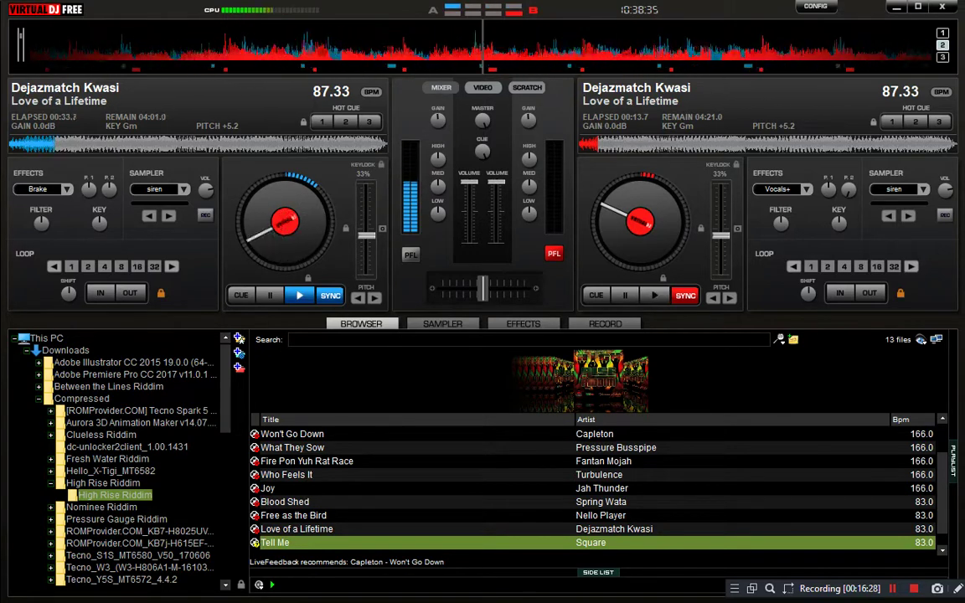
click(527, 88)
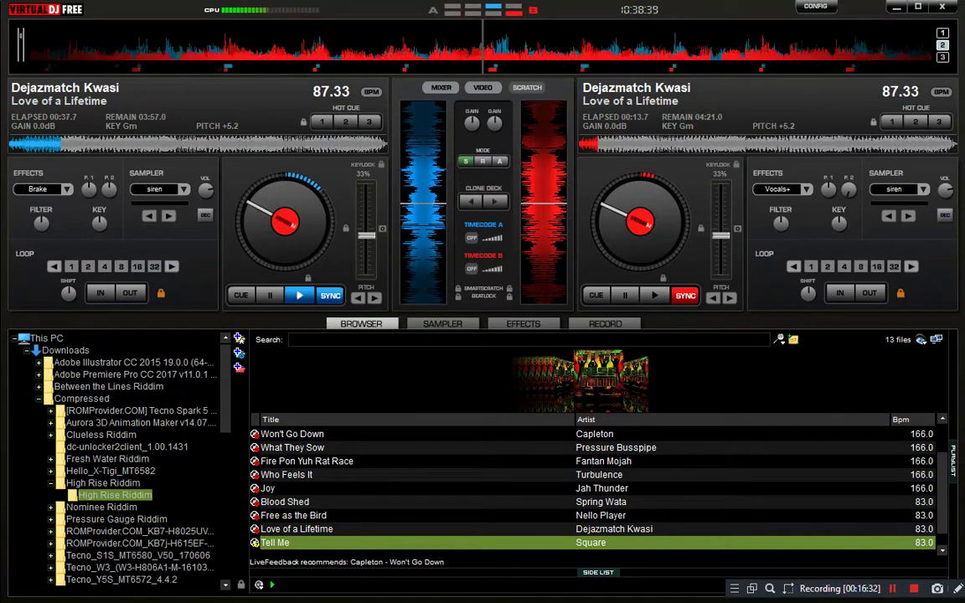
- Load "Tell Me" onto deck B again, cue it at its start and play it
key(Return)
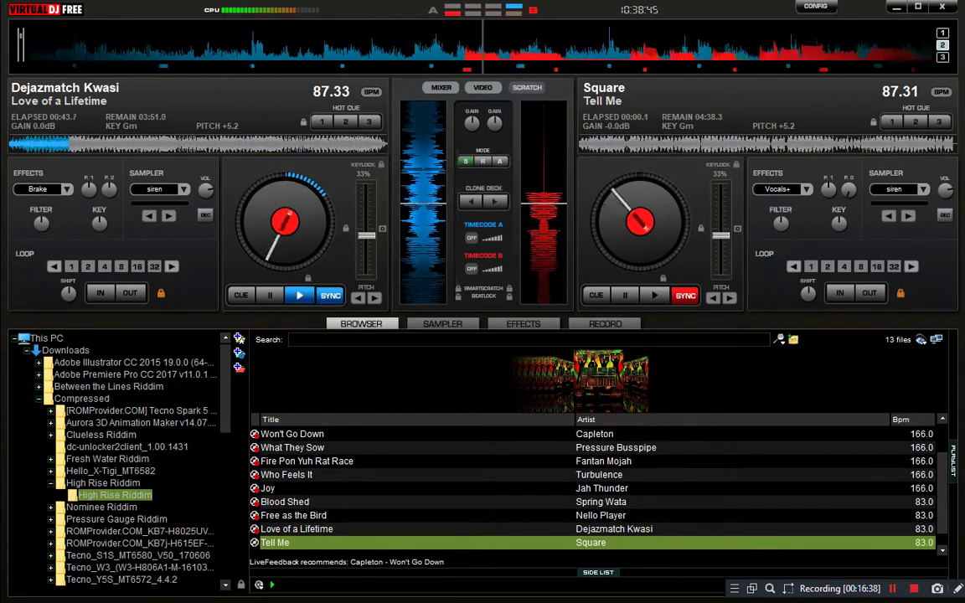
key(space)
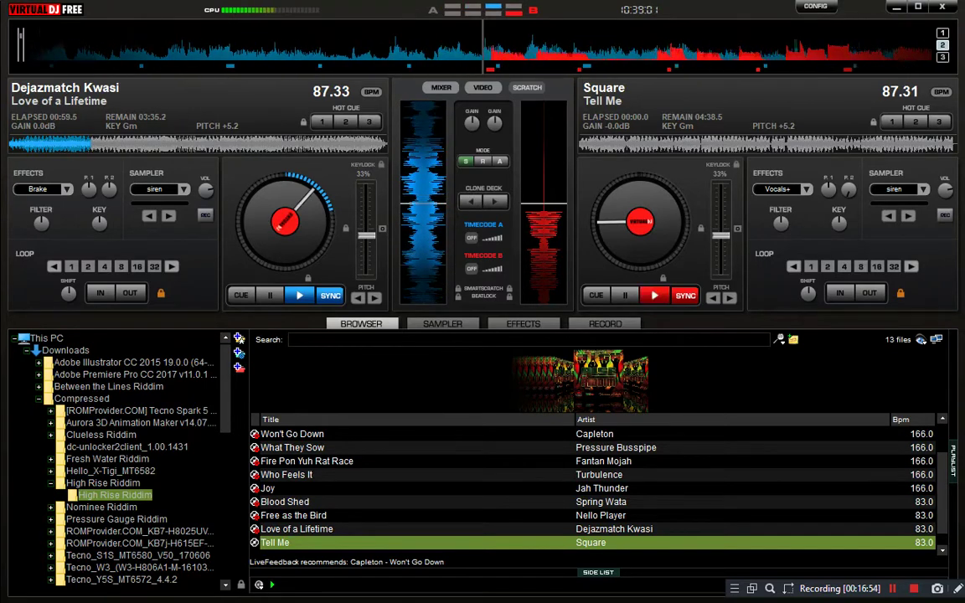
key(space)
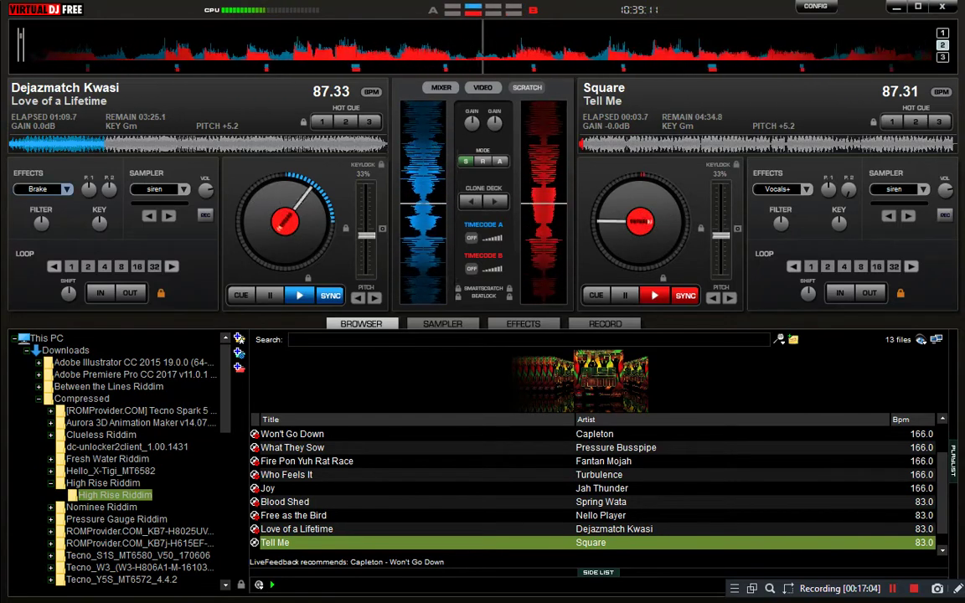
- Loop "Love of a Lifetime" on deck A at 1 beat and fade the deck's volume fully down
click(72, 266)
click(441, 88)
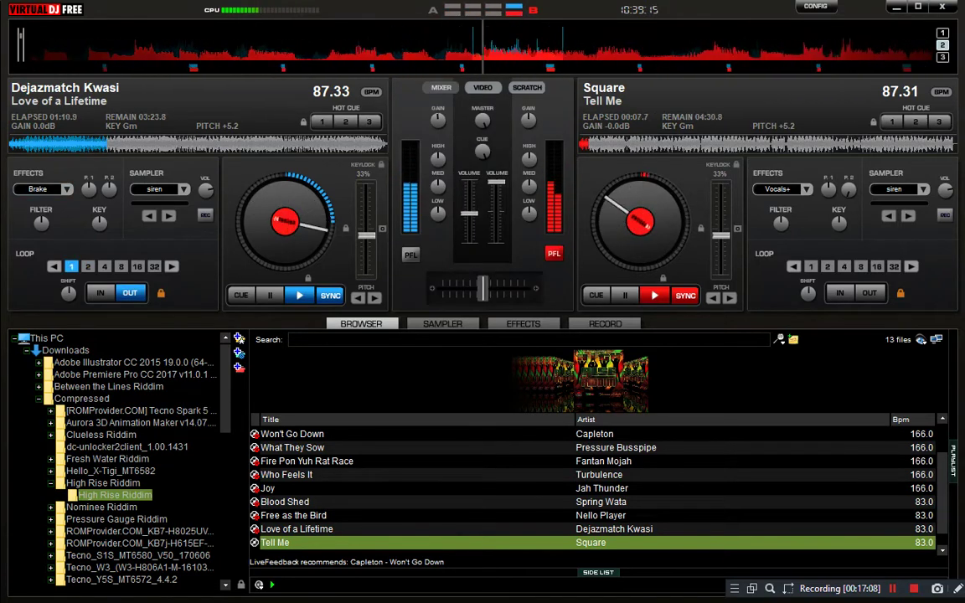
drag(469, 214, 470, 241)
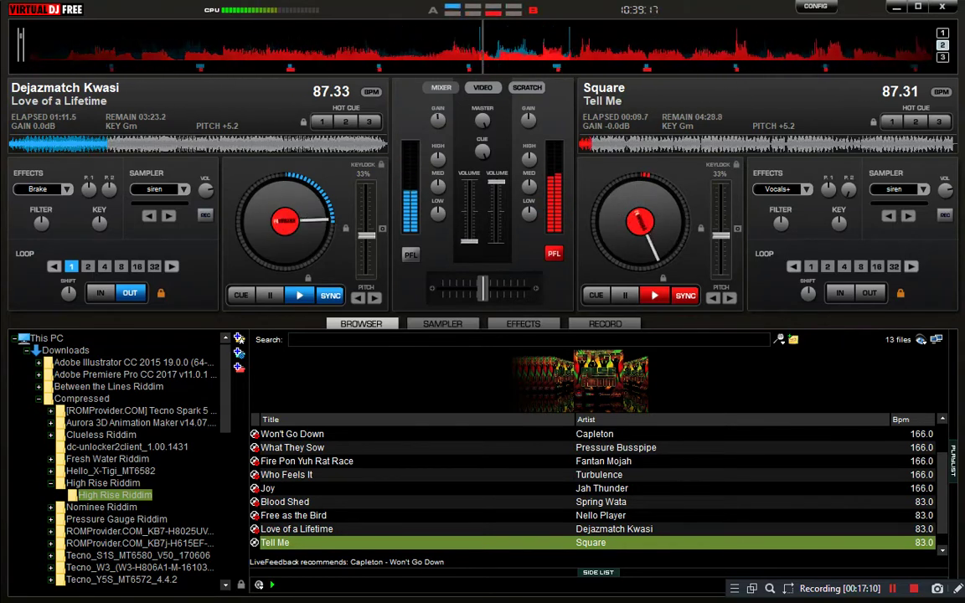
- Fire deck A's siren sample, and load "War" onto deck A and play it
click(155, 190)
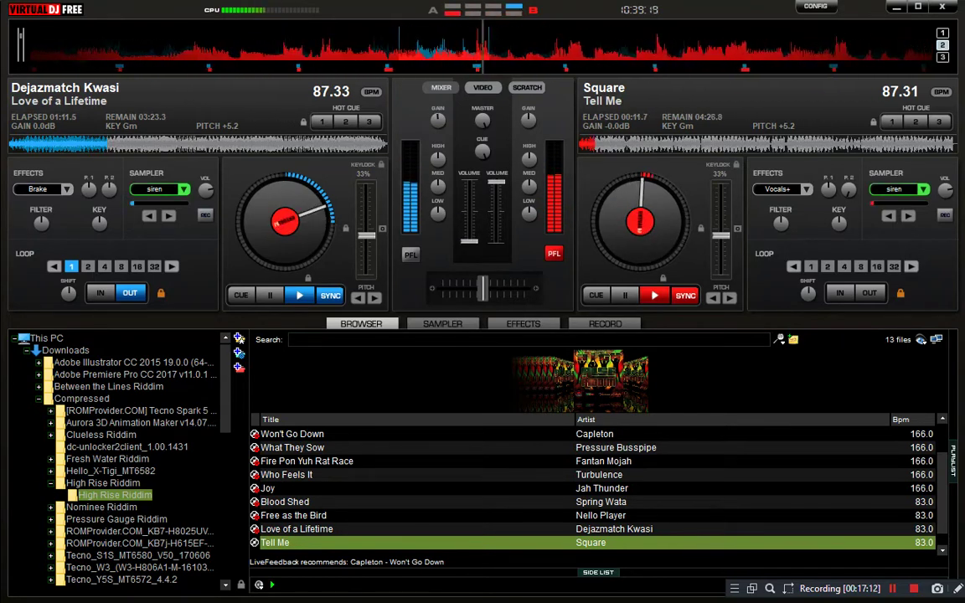
scroll(595, 489, down, 1)
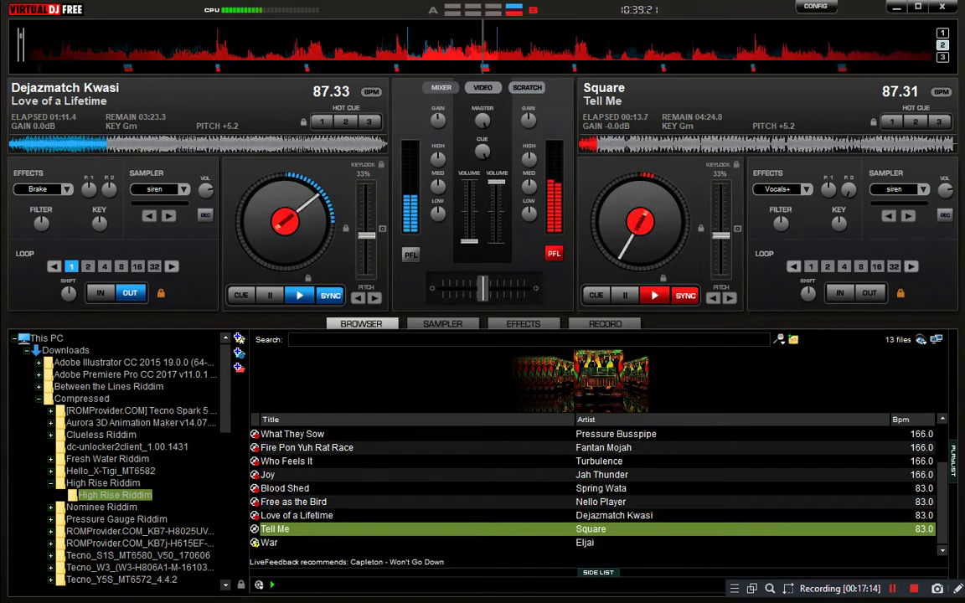
double_click(586, 543)
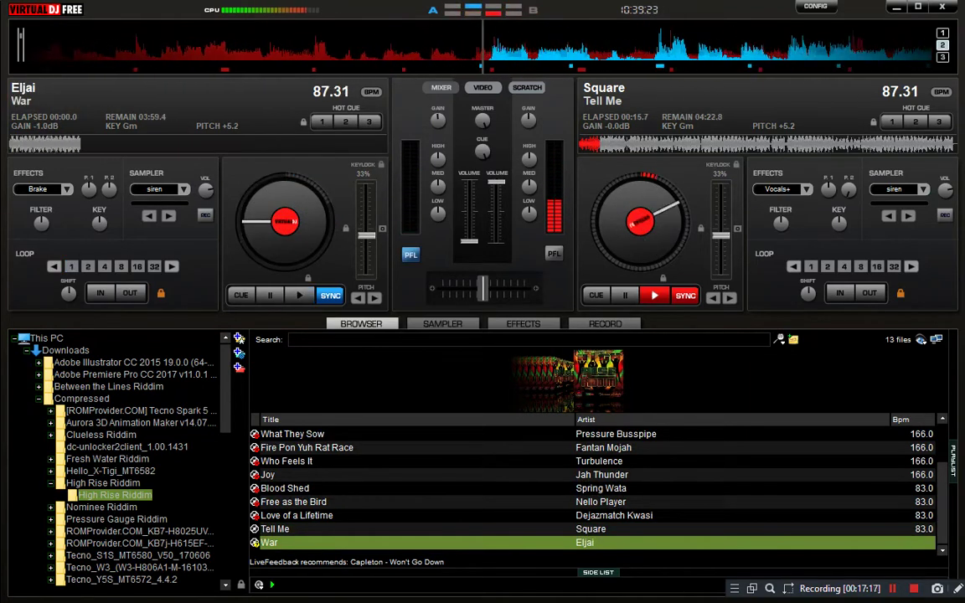
click(527, 88)
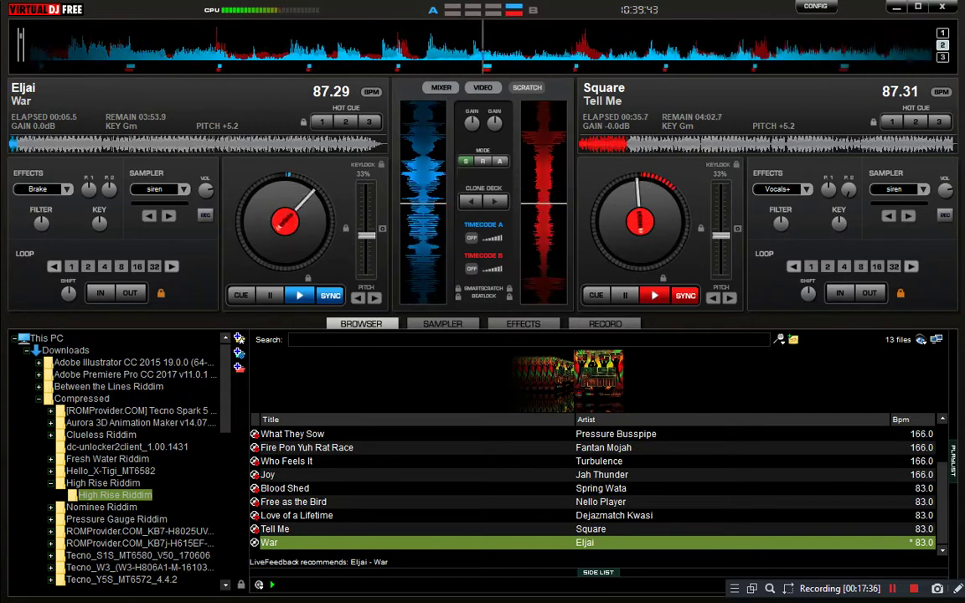
- Fade "Tell Me" on deck B fully out with Vocals+ on and pause the deck
click(778, 190)
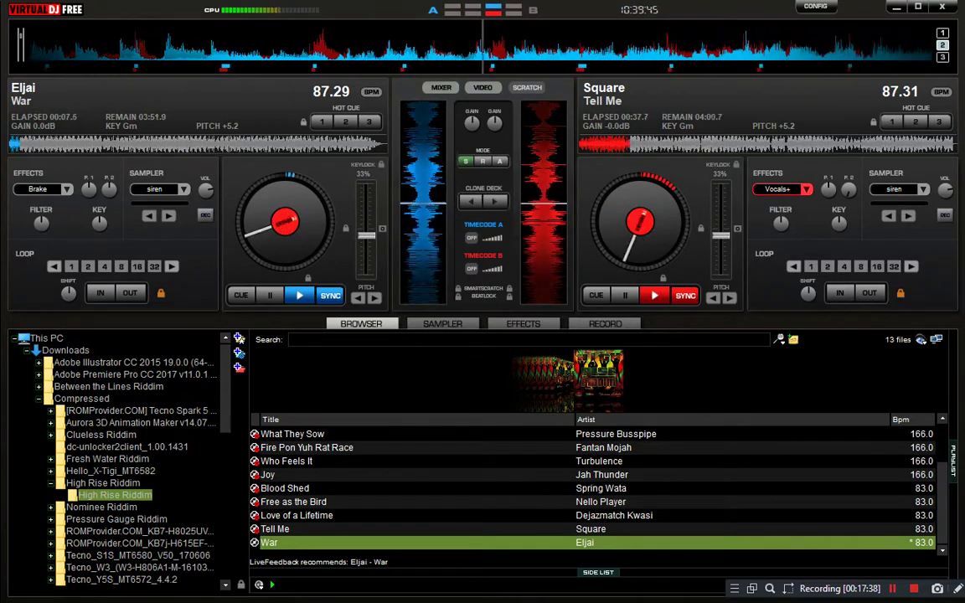
click(441, 87)
drag(497, 182, 497, 213)
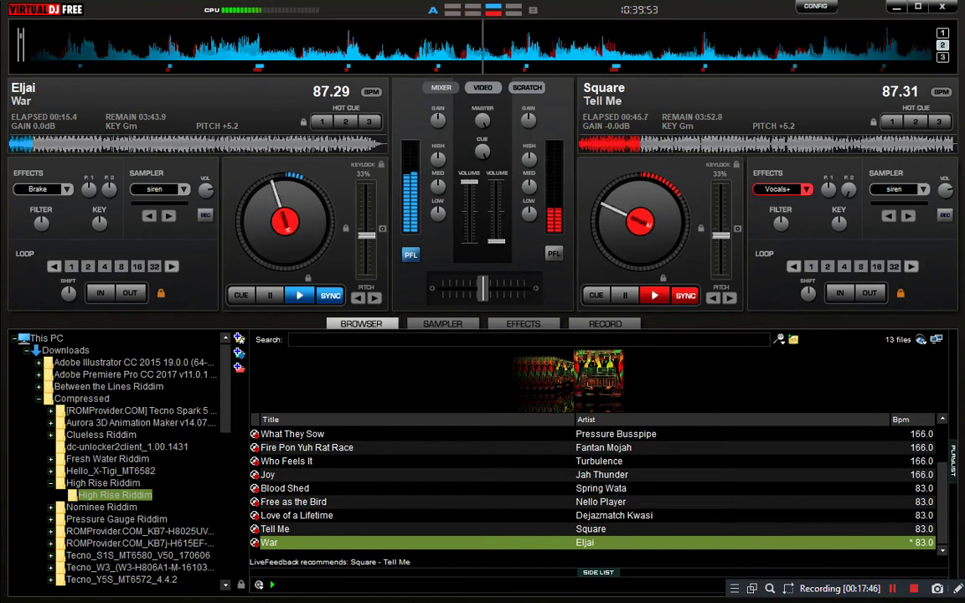
click(625, 295)
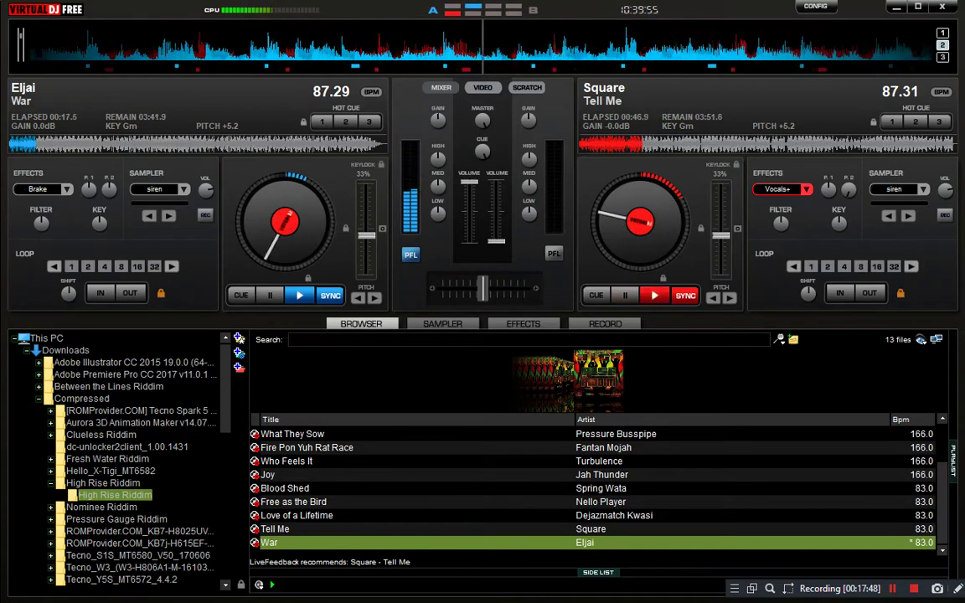
click(527, 87)
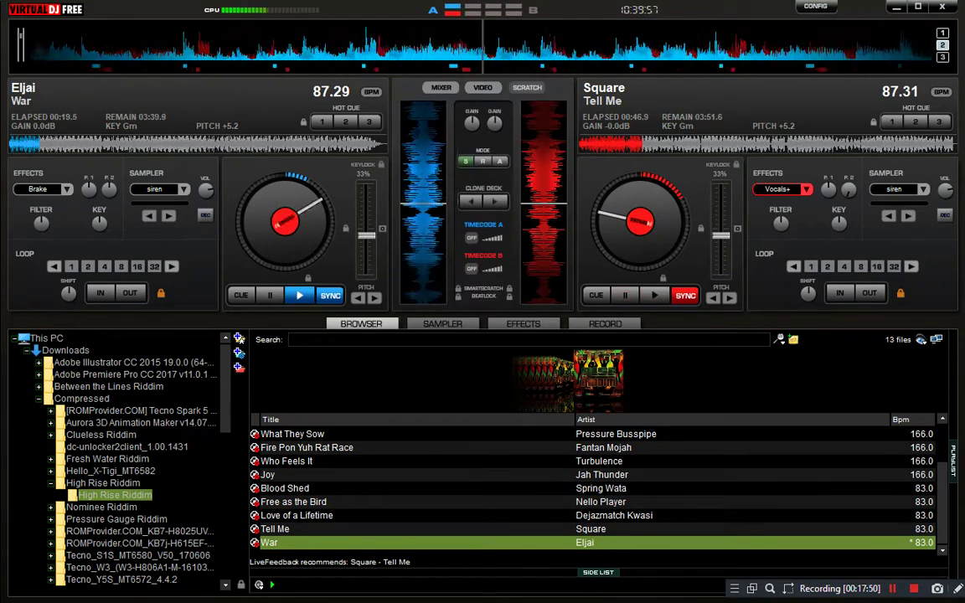
- Play "War" from its start on deck A over "Tell Me" and turn on Vocals+ on deck B
click(441, 87)
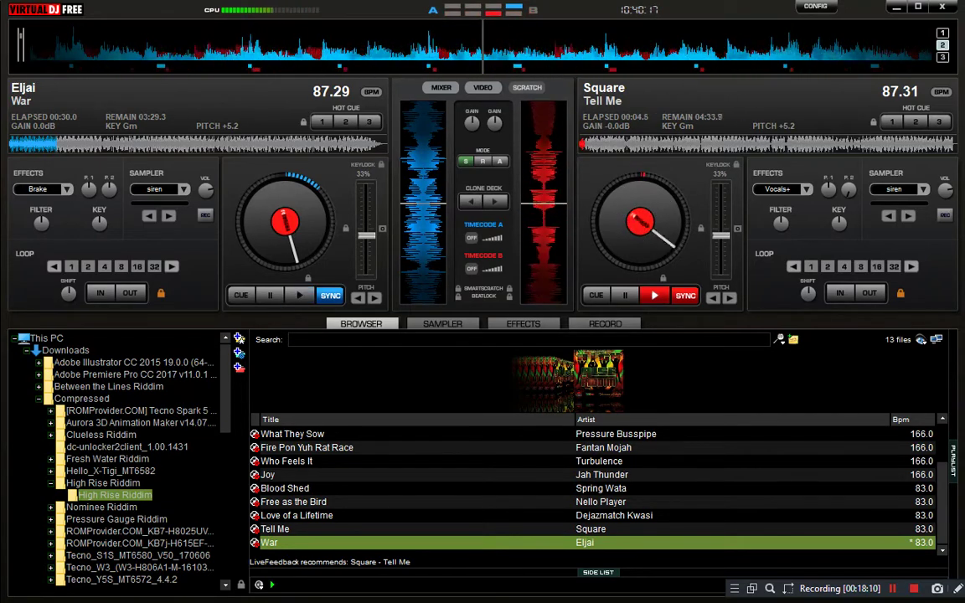
key(space)
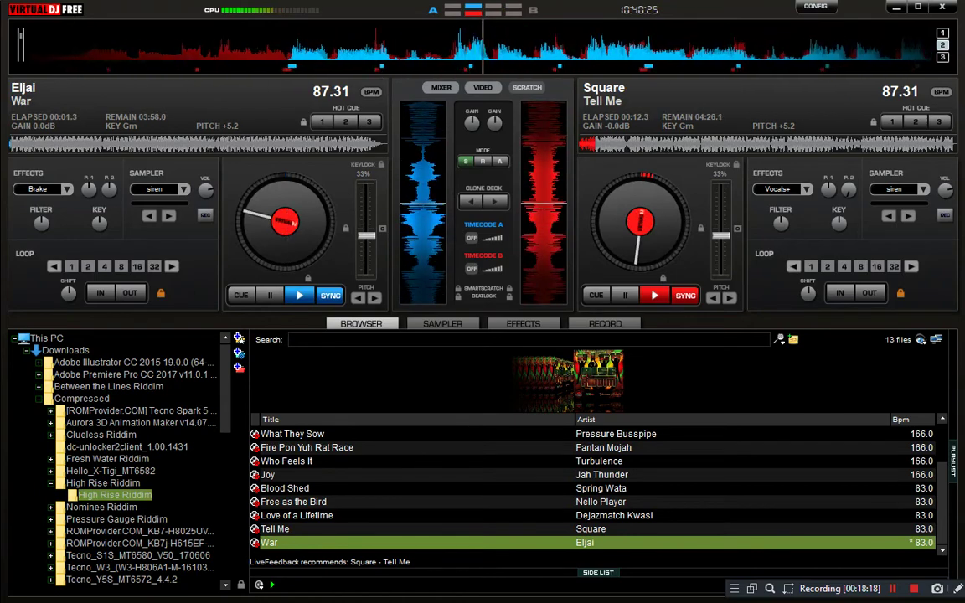
key(e)
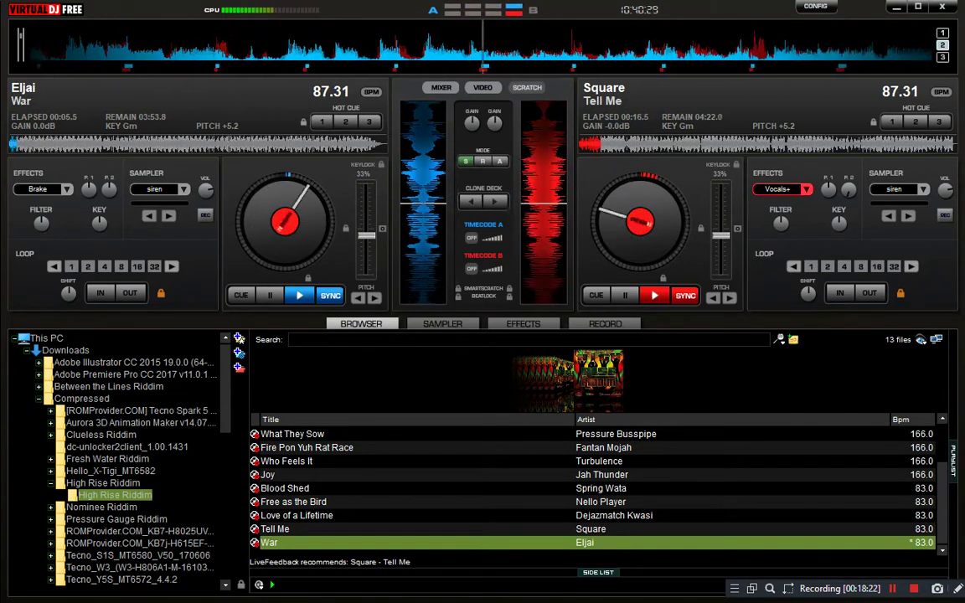
- Switch deck B's effect to BeatGrid and replace it with Backspin
click(791, 188)
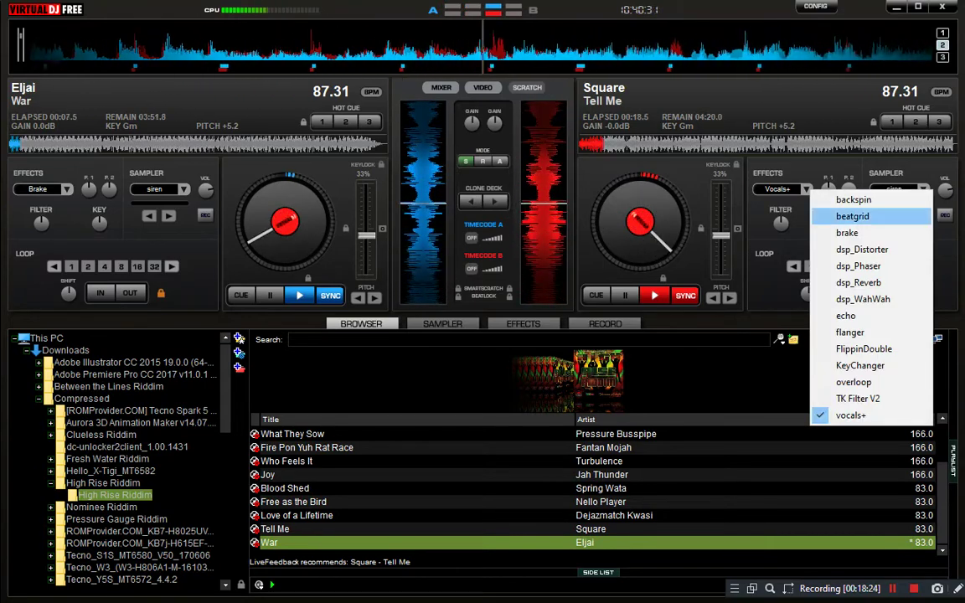
click(852, 216)
click(779, 188)
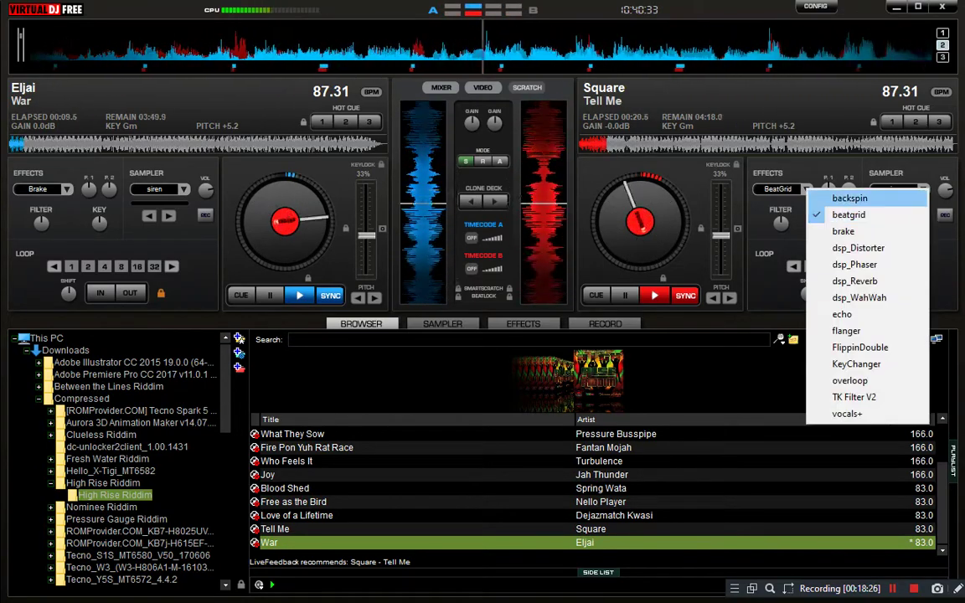
click(850, 198)
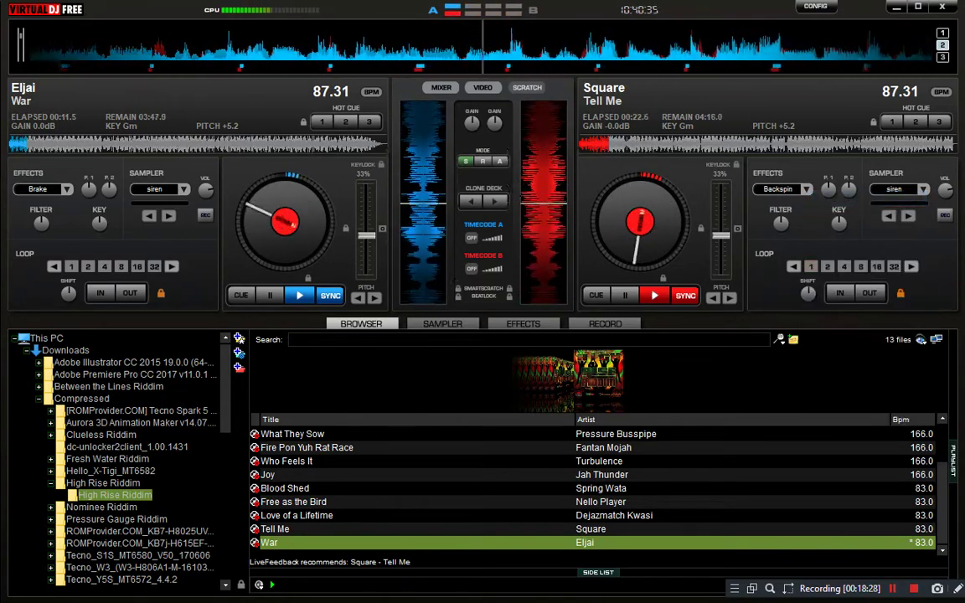
- Loop "Tell Me" on deck B at 2 beats, shortening the loop to under 1 beat, and fade the deck's volume fully down
click(441, 87)
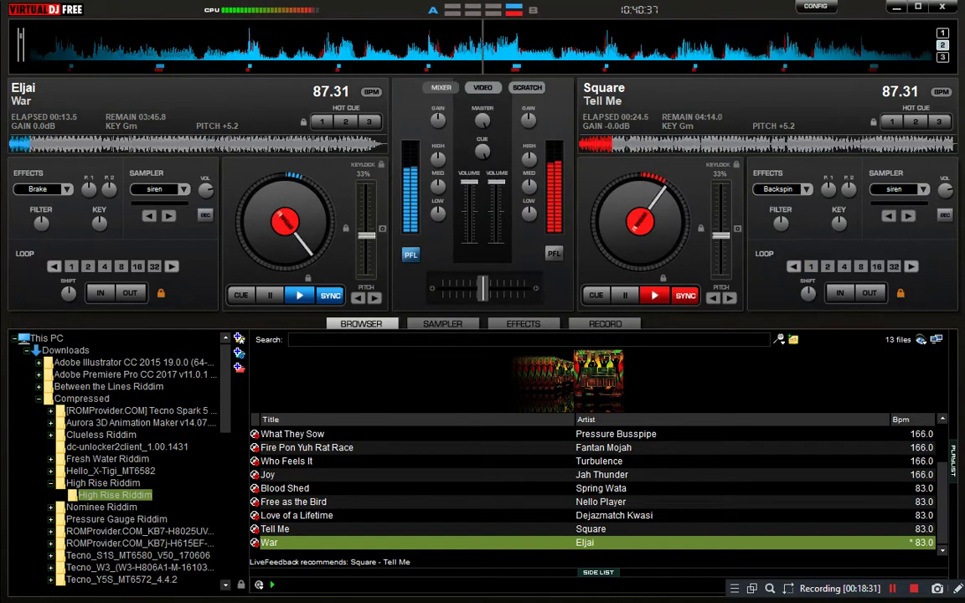
click(828, 267)
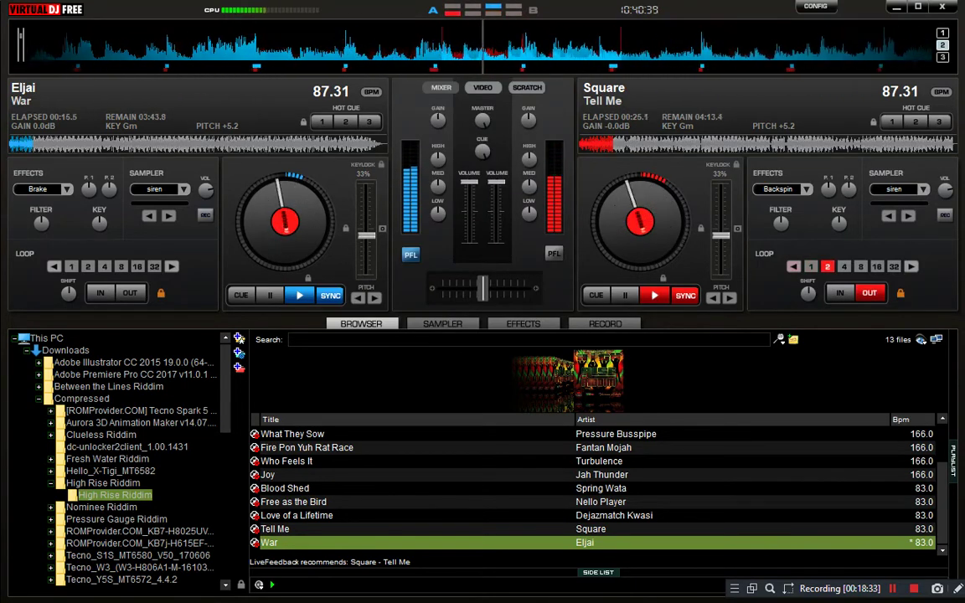
click(811, 266)
click(793, 266)
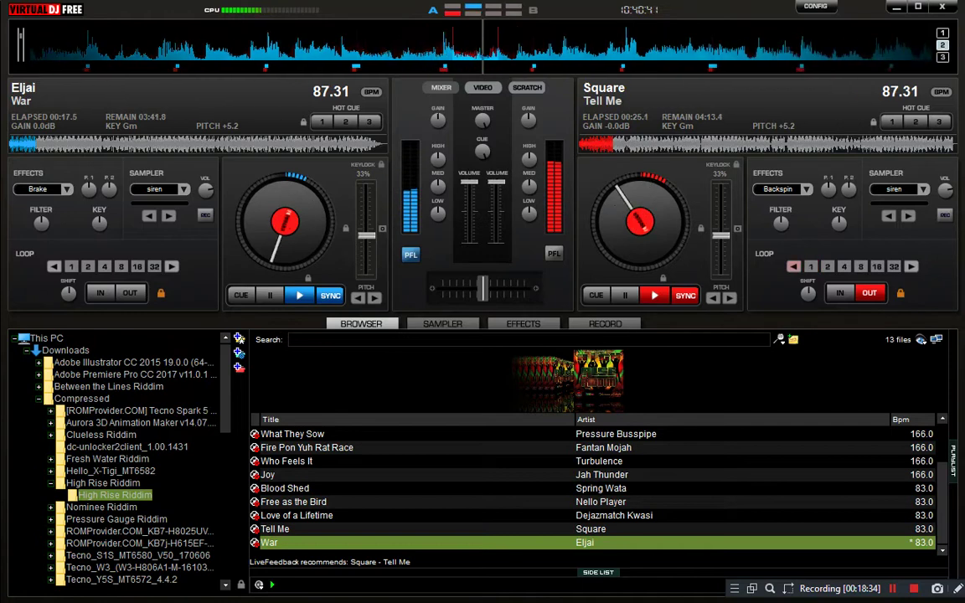
drag(496, 182, 496, 242)
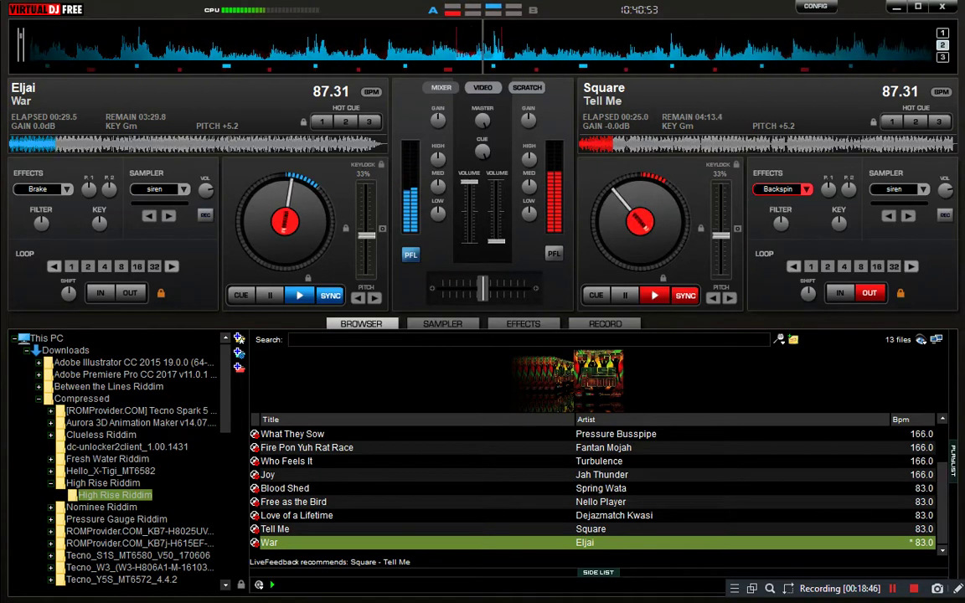
drag(469, 182, 469, 212)
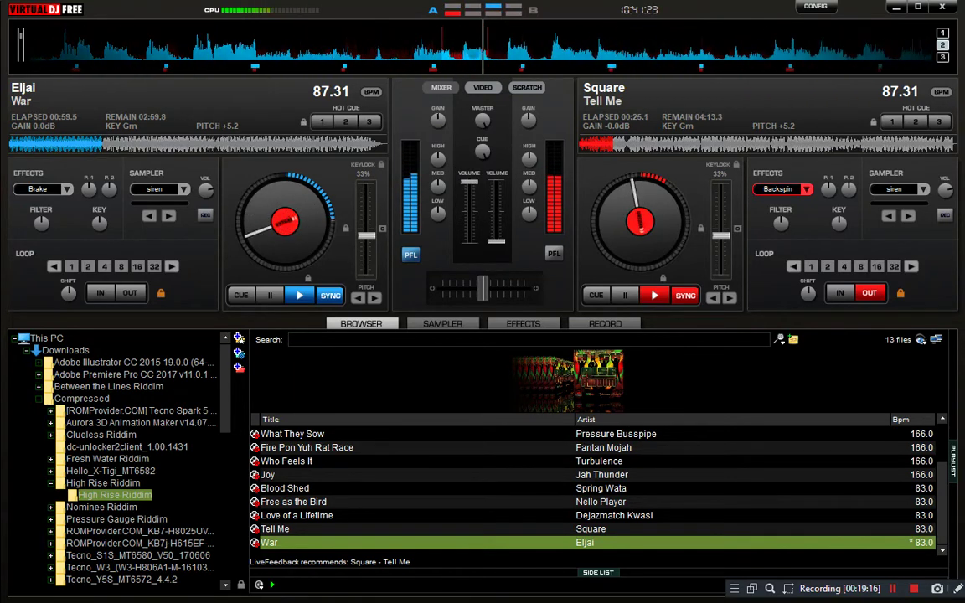
drag(734, 589, 623, 370)
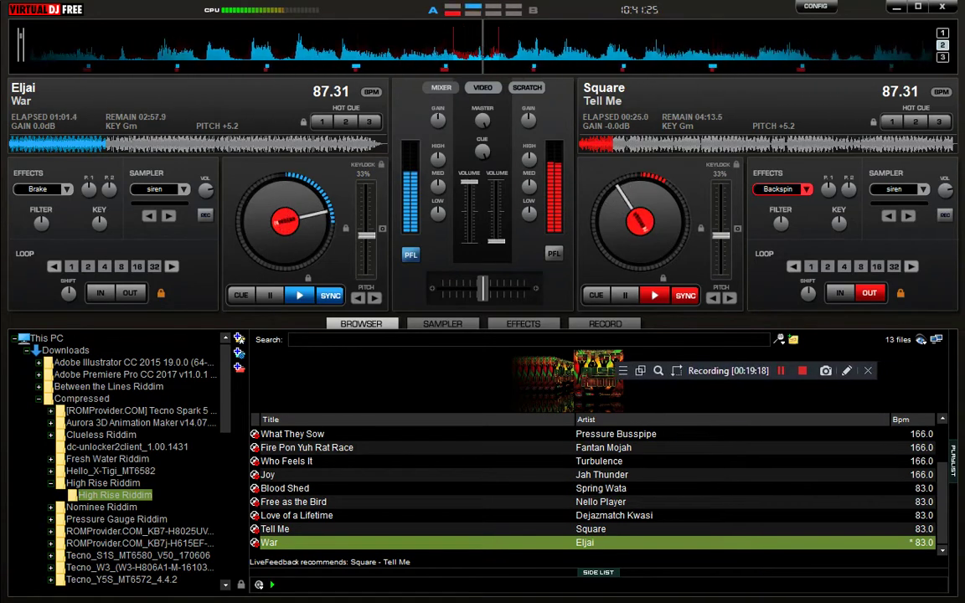
- Switch deck A's effect to BeatGrid and replace it with Backspin
click(527, 87)
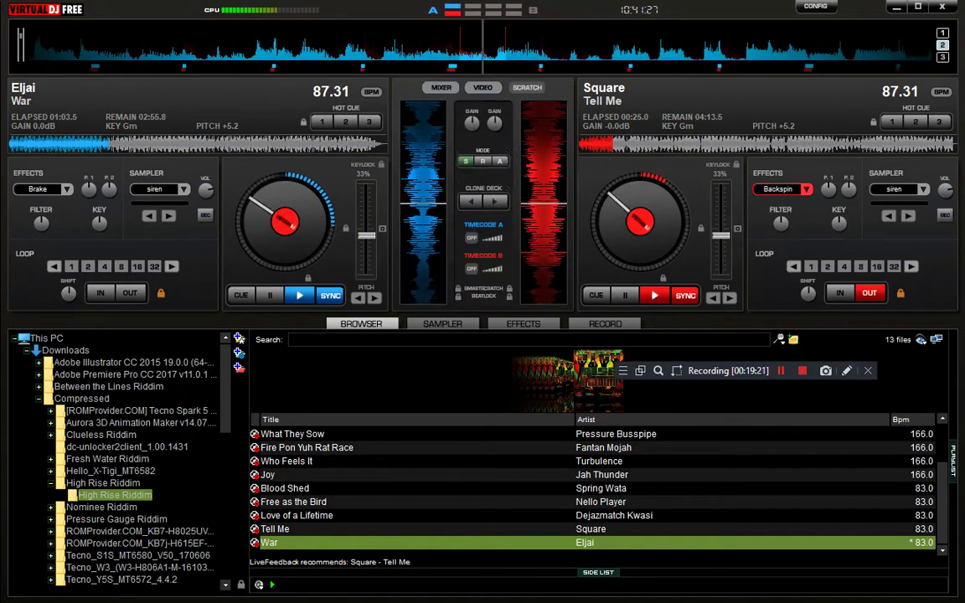
click(42, 190)
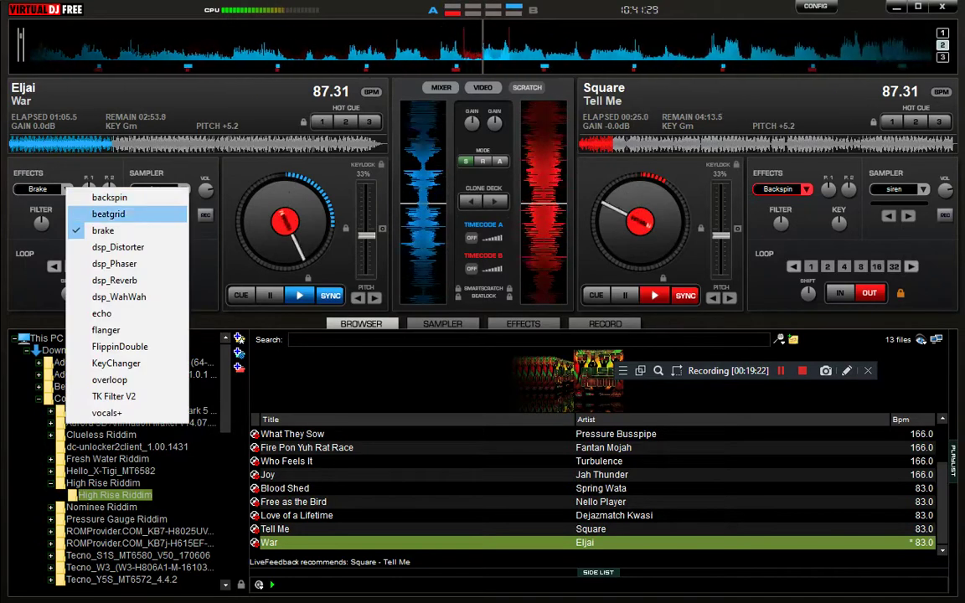
click(108, 214)
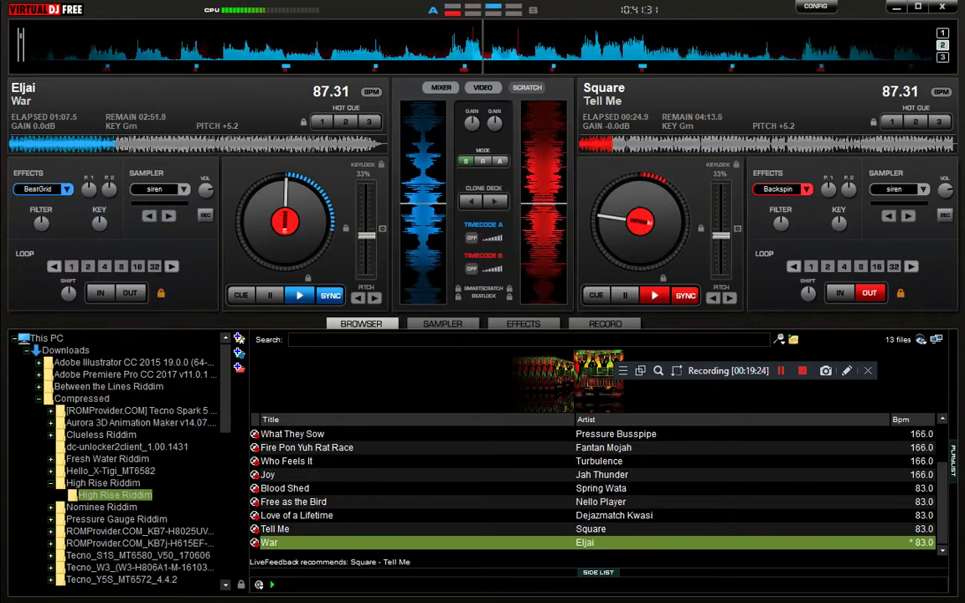
click(42, 189)
click(108, 199)
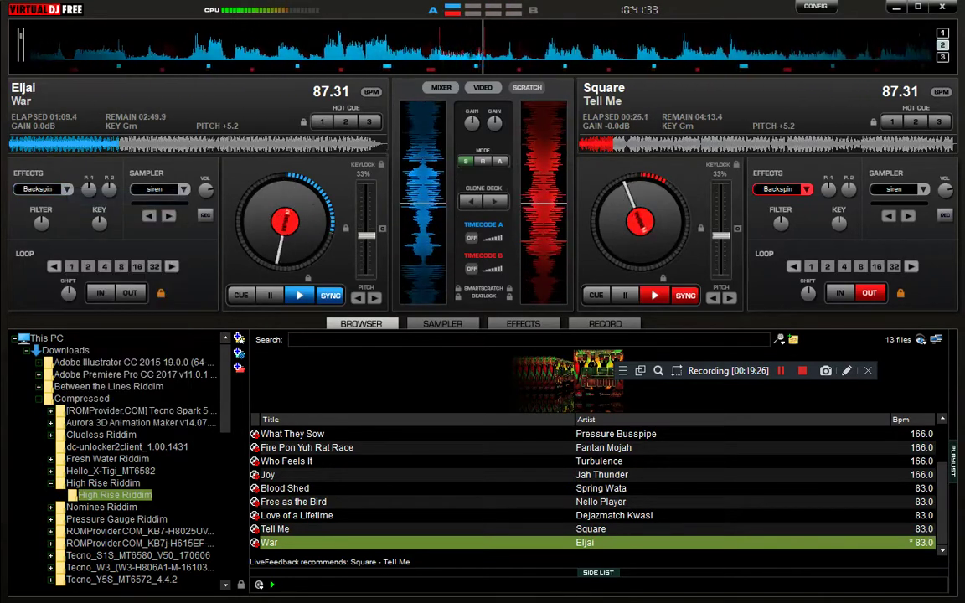